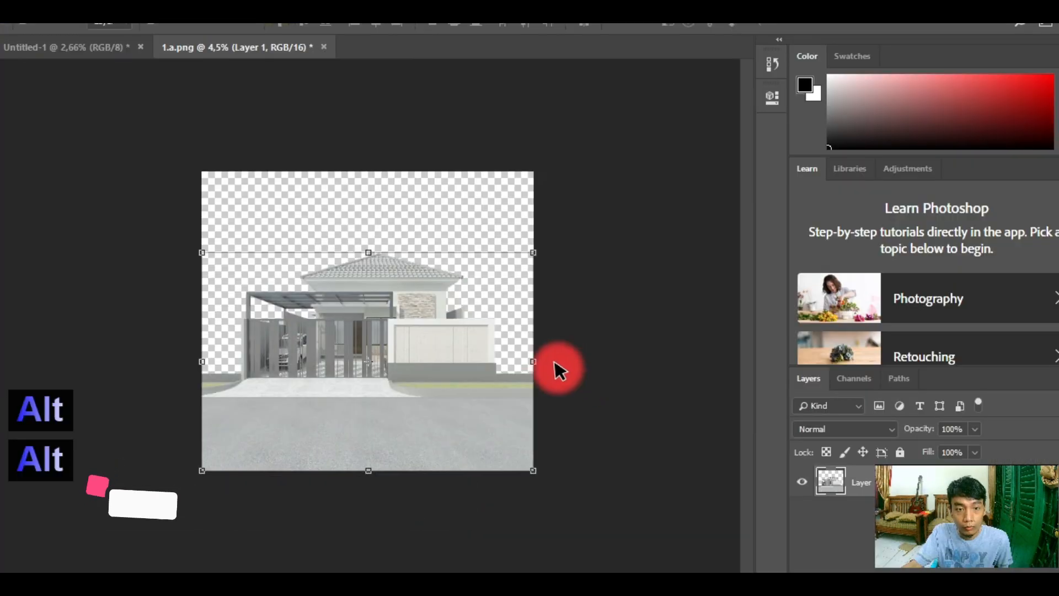
Step: Check the document dimensions of the 1.a.png house render
{"action": "scroll", "coordinate": [464, 343], "scroll_direction": "up", "scroll_amount": 2}
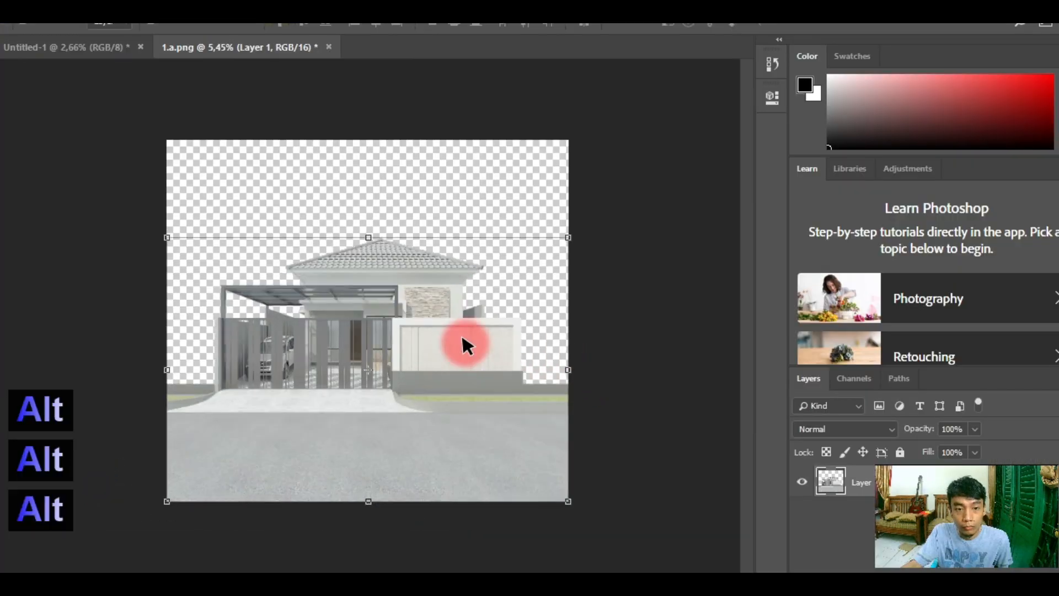
{"action": "key", "text": "ctrl+alt+i"}
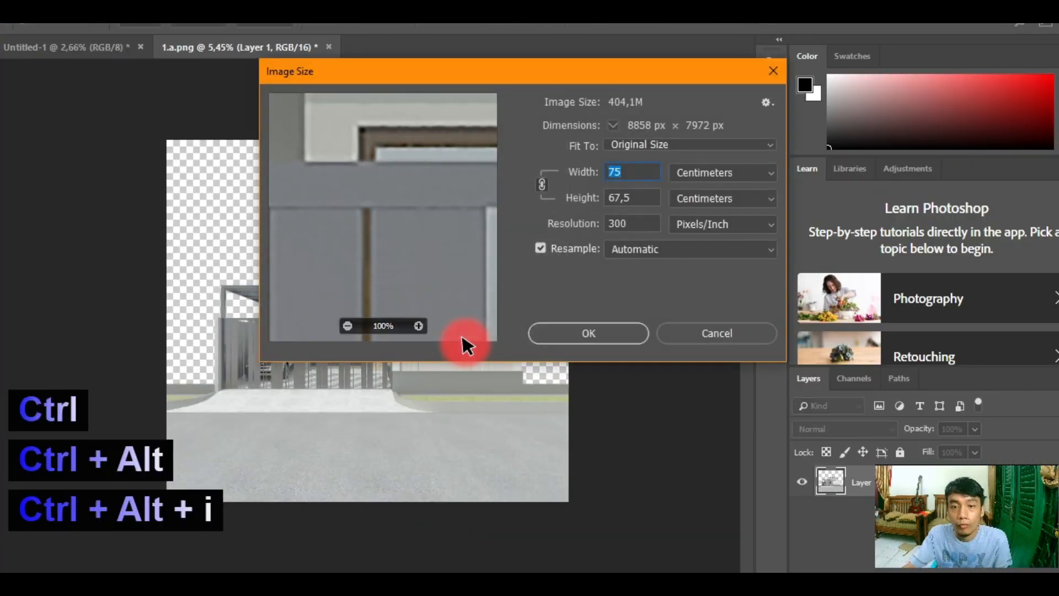
{"action": "key", "text": "Escape"}
{"action": "key", "text": "Escape"}
Step: Create a new RGB document 75 cm wide and 67,5 cm high at 300 pixels/inch with a white background
{"action": "key", "text": "ctrl+n"}
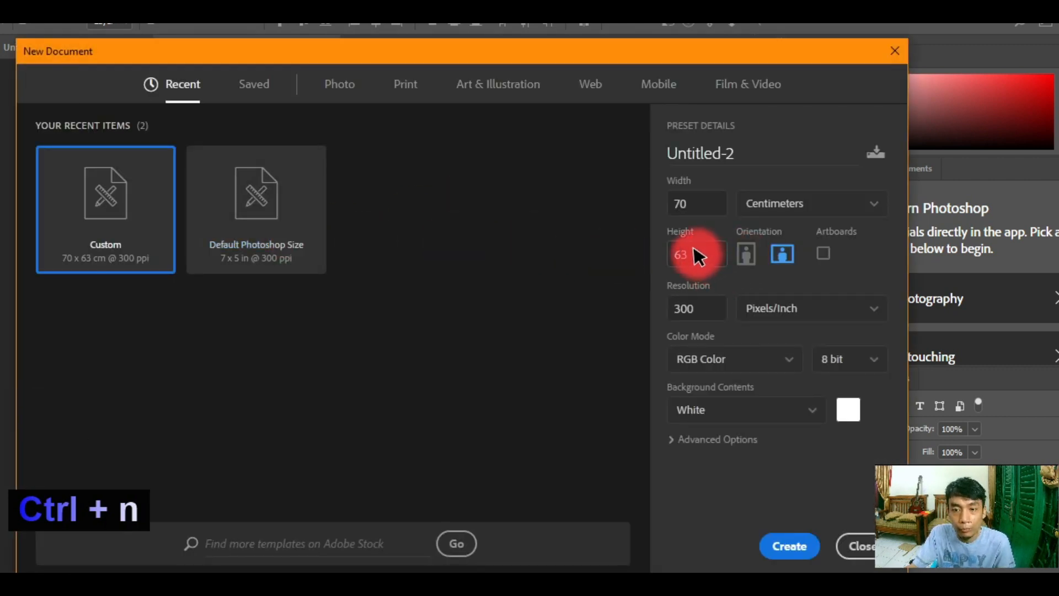
{"action": "left_click", "coordinate": [695, 255]}
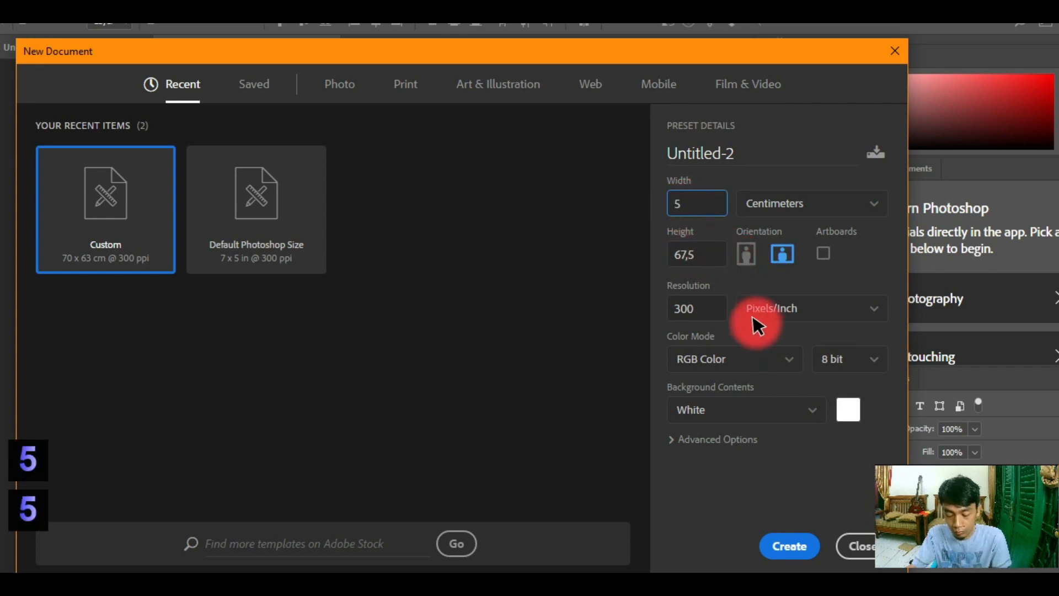
{"action": "key", "text": "BackSpace"}
{"action": "key", "text": "BackSpace"}
{"action": "type", "text": "75"}
{"action": "left_click", "coordinate": [795, 545]}
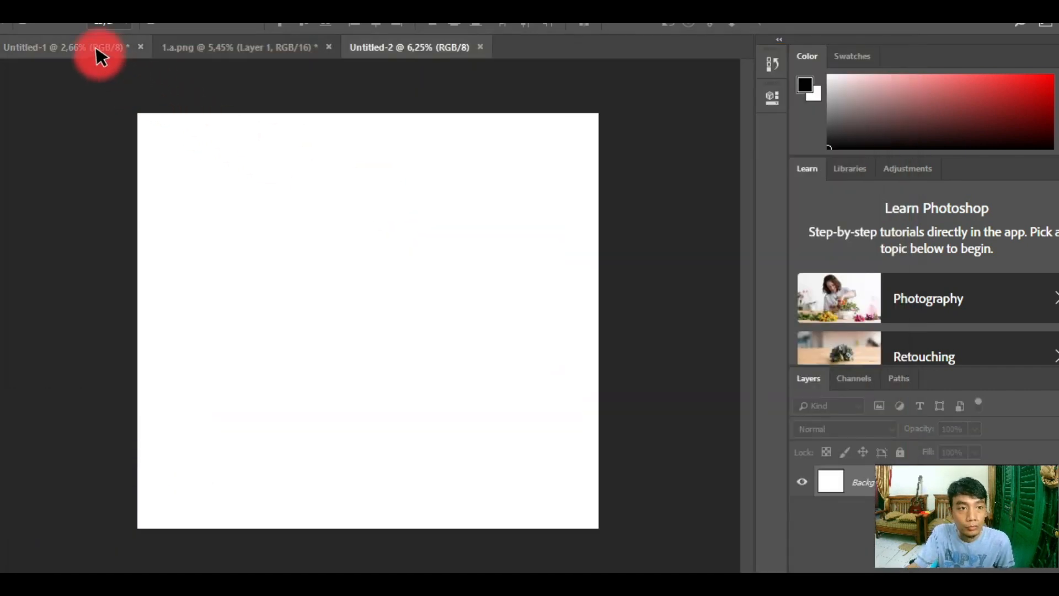
Step: Close the old blank Untitled-1 document without saving it
{"action": "left_click", "coordinate": [100, 53]}
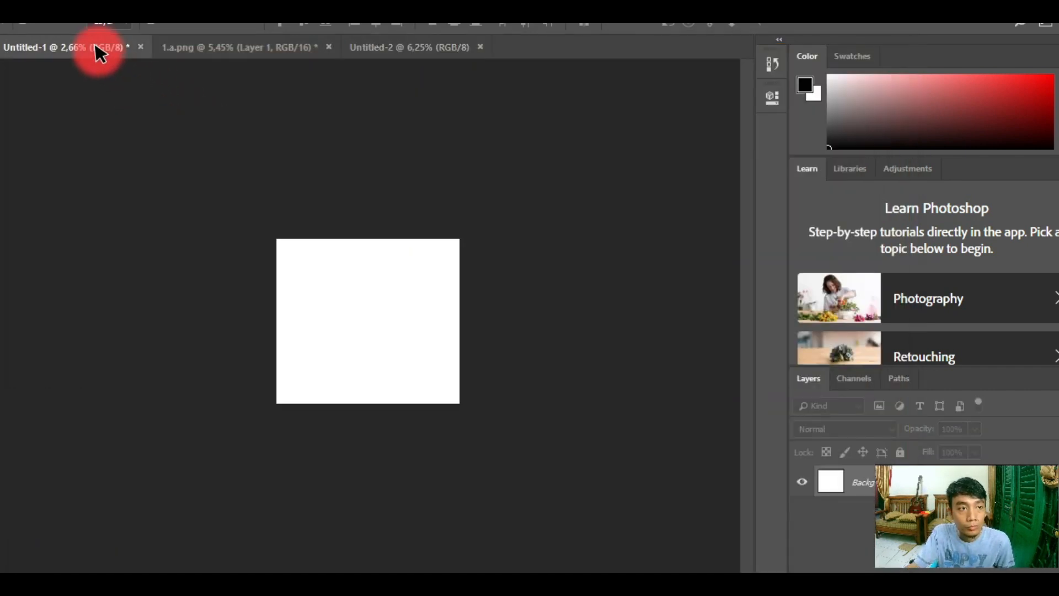
{"action": "left_click", "coordinate": [136, 48]}
{"action": "left_click", "coordinate": [511, 227]}
Step: Copy the house layer from 1.a.png into the new Untitled-2 document, aligned to fill the canvas width
{"action": "left_click", "coordinate": [59, 52]}
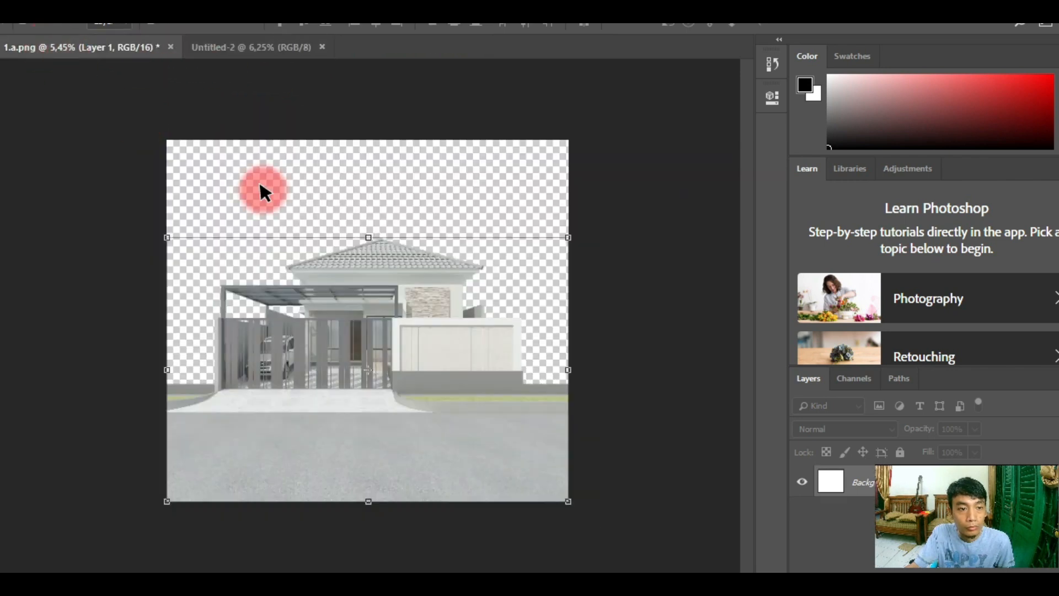
{"action": "left_click_drag", "start_coordinate": [378, 324], "coordinate": [479, 387]}
{"action": "key", "text": "ctrl+t"}
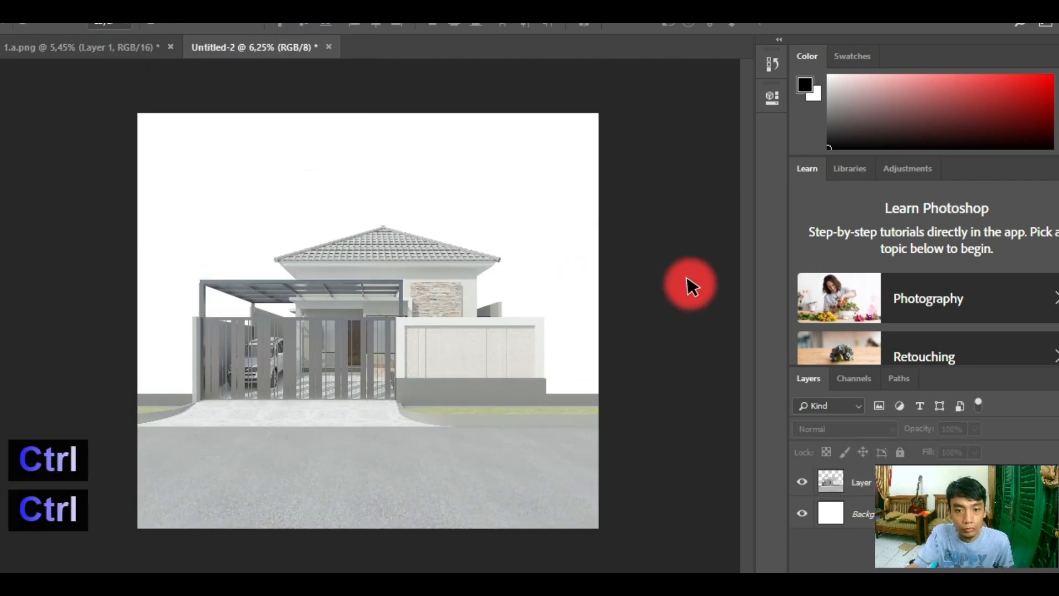
{"action": "scroll", "coordinate": [331, 300], "scroll_direction": "up", "scroll_amount": 3, "text": "alt"}
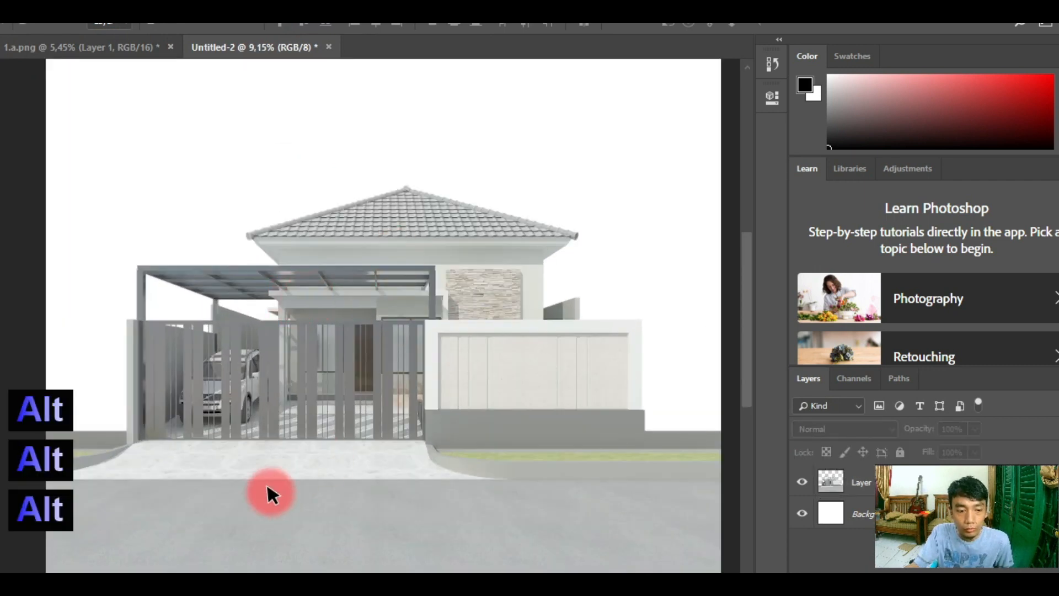
{"action": "left_click", "coordinate": [355, 510]}
{"action": "left_click", "coordinate": [450, 375]}
{"action": "left_click_drag", "start_coordinate": [449, 375], "coordinate": [601, 249]}
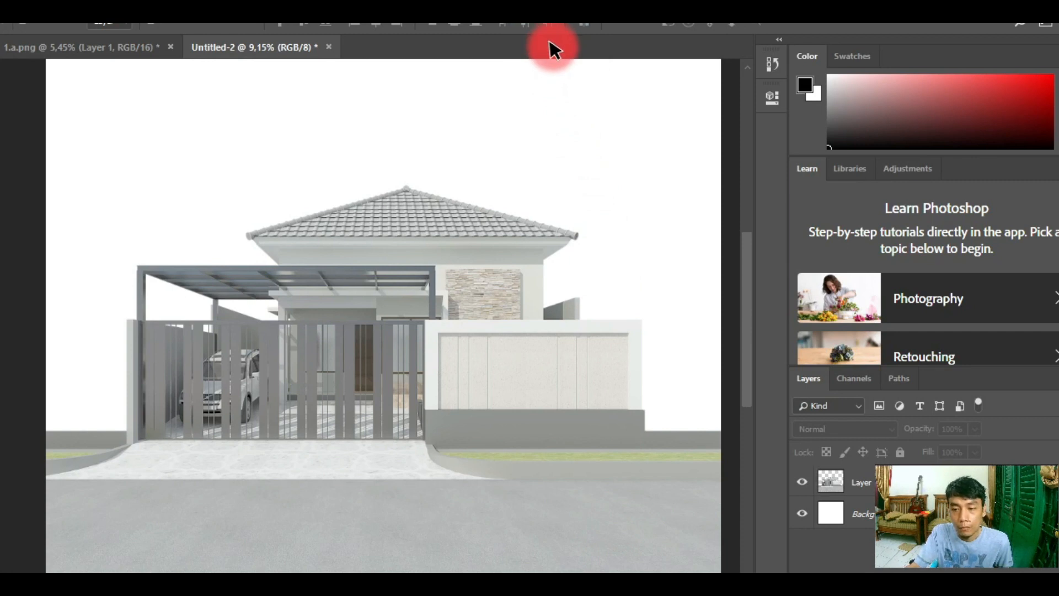
{"action": "left_click_drag", "start_coordinate": [980, 513], "coordinate": [113, 529]}
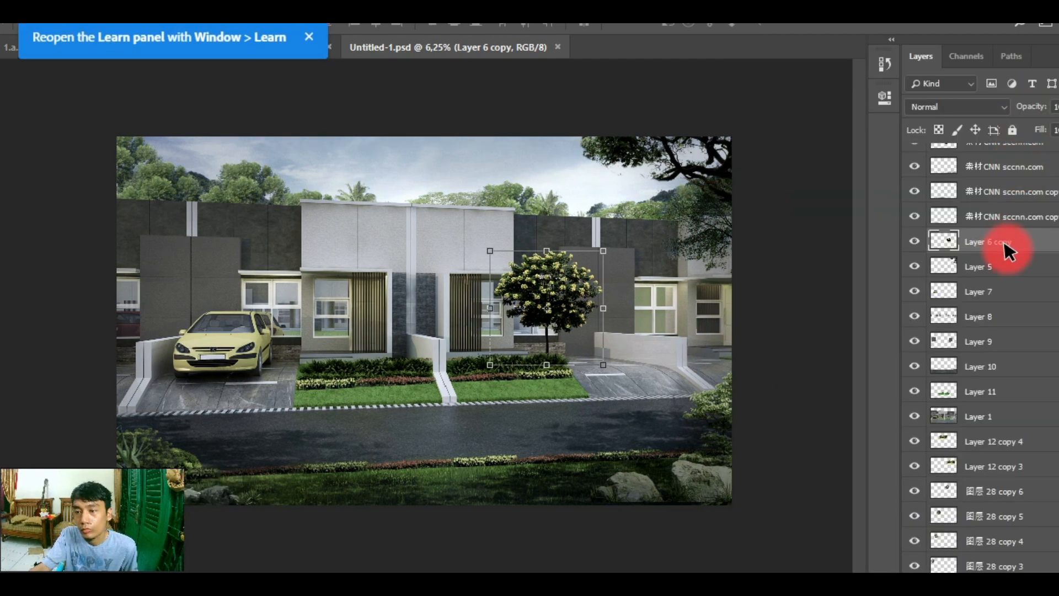
{"action": "scroll", "coordinate": [1005, 248], "scroll_direction": "down", "scroll_amount": 3}
{"action": "left_click", "coordinate": [1007, 467]}
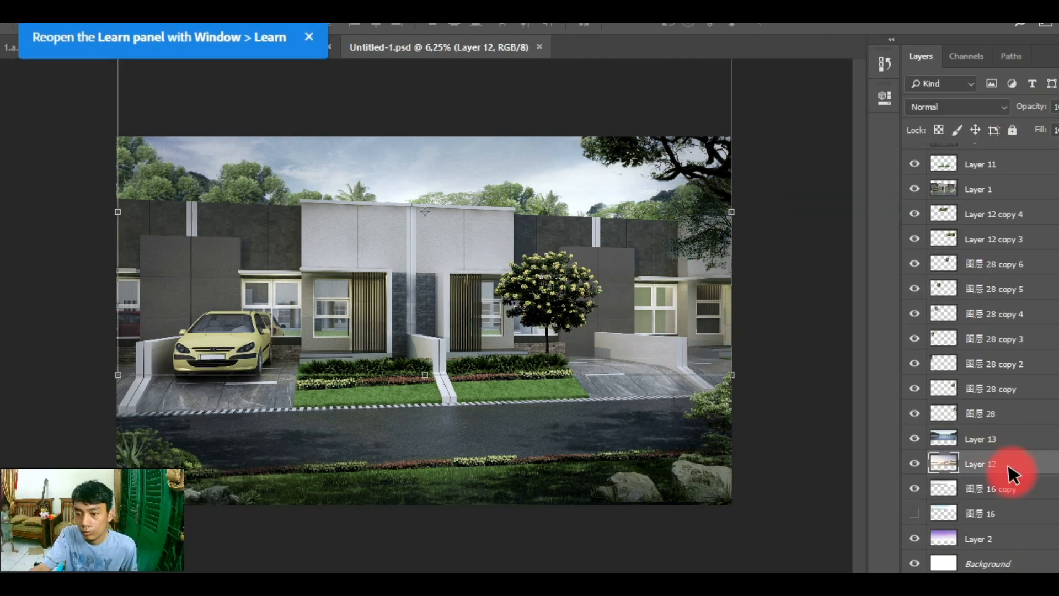
{"action": "left_click", "coordinate": [988, 538], "text": "ctrl"}
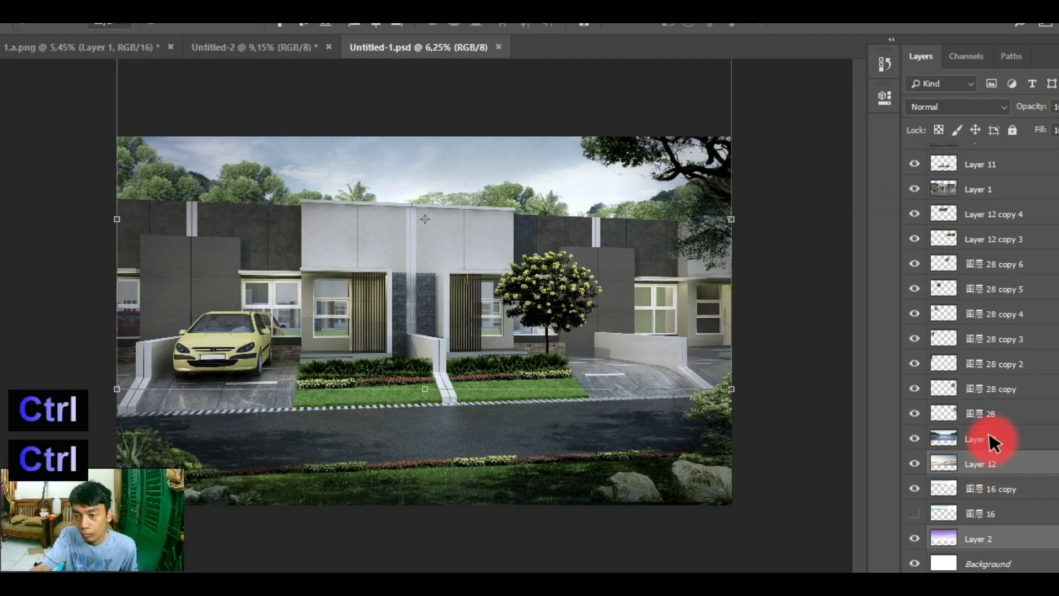
{"action": "left_click_drag", "start_coordinate": [610, 232], "coordinate": [99, 25]}
{"action": "key", "text": "ctrl+z"}
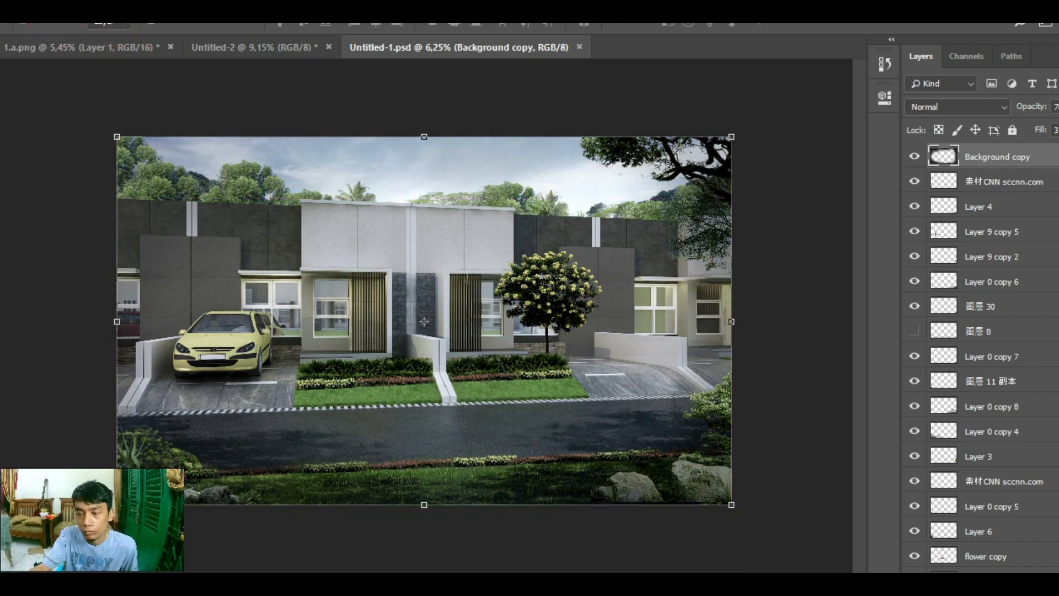
Step: Copy the sky layers Layer 13, Layer 12 and Layer 2 from Untitled-1.psd into the house document
{"action": "scroll", "coordinate": [986, 387], "scroll_direction": "down", "scroll_amount": 10}
{"action": "left_click", "coordinate": [984, 440]}
{"action": "left_click", "coordinate": [983, 536], "text": "ctrl"}
{"action": "left_click", "coordinate": [981, 463], "text": "ctrl"}
{"action": "left_click_drag", "start_coordinate": [400, 255], "coordinate": [508, 228]}
{"action": "key", "text": "z"}
Step: Move the three sky layers beneath the house layer and shift them down behind the house
{"action": "scroll", "coordinate": [547, 235], "scroll_direction": "down", "scroll_amount": 3}
{"action": "left_click", "coordinate": [981, 223]}
{"action": "left_click", "coordinate": [991, 154], "text": "shift"}
{"action": "left_click_drag", "start_coordinate": [991, 155], "coordinate": [982, 270]}
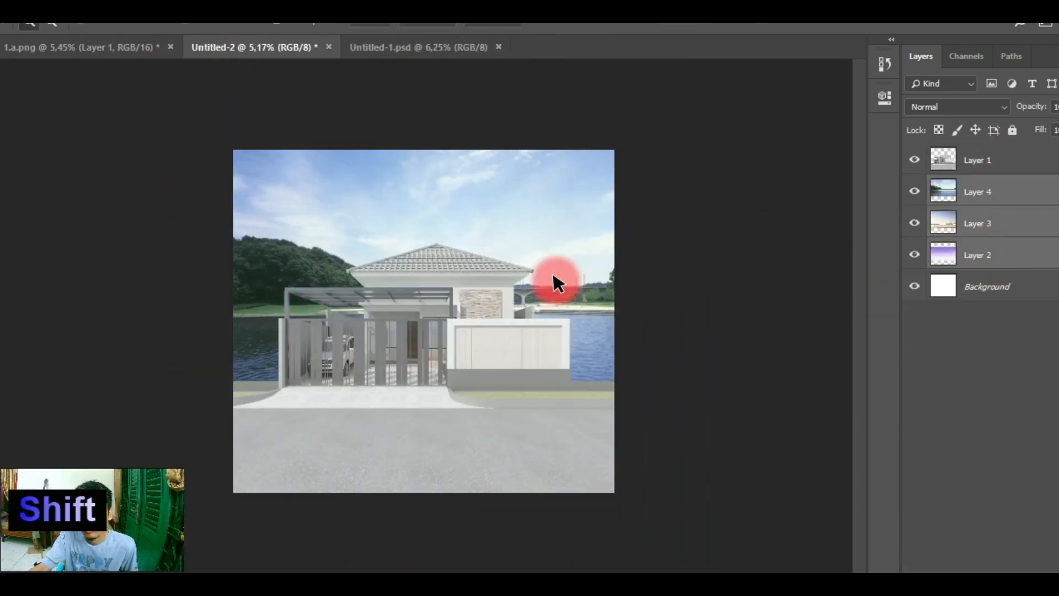
{"action": "left_click_drag", "start_coordinate": [568, 217], "coordinate": [537, 281]}
{"action": "left_click", "coordinate": [768, 207], "text": "ctrl"}
Step: Enlarge the lake-and-sky Layer 4 proportionally and reposition it so its tree line sits low behind the house
{"action": "left_click", "coordinate": [970, 191]}
{"action": "left_click_drag", "start_coordinate": [519, 211], "coordinate": [519, 159]}
{"action": "left_click_drag", "start_coordinate": [694, 412], "coordinate": [764, 458]}
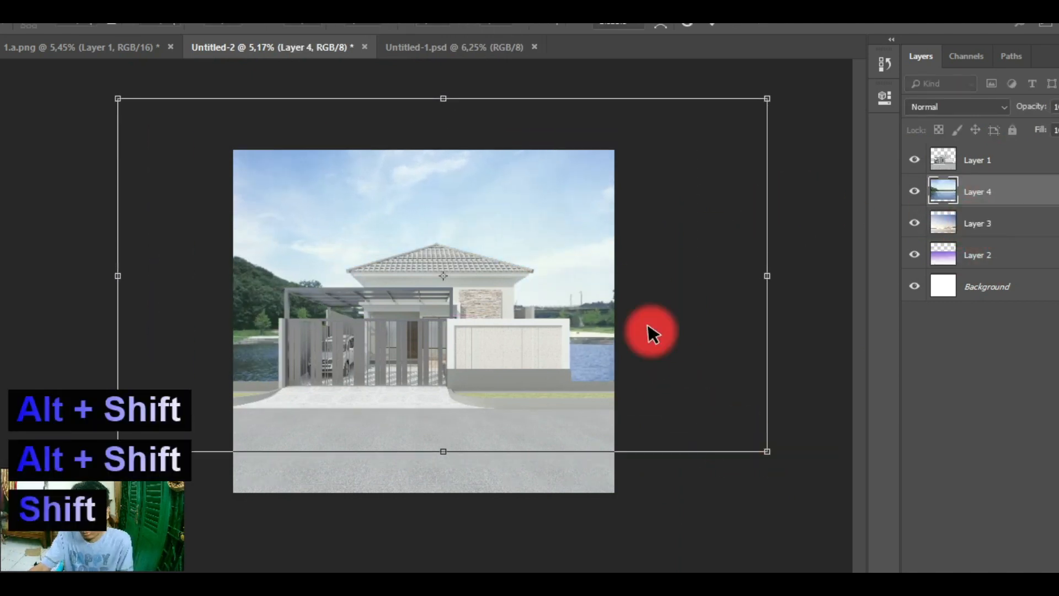
{"action": "key", "text": "Return"}
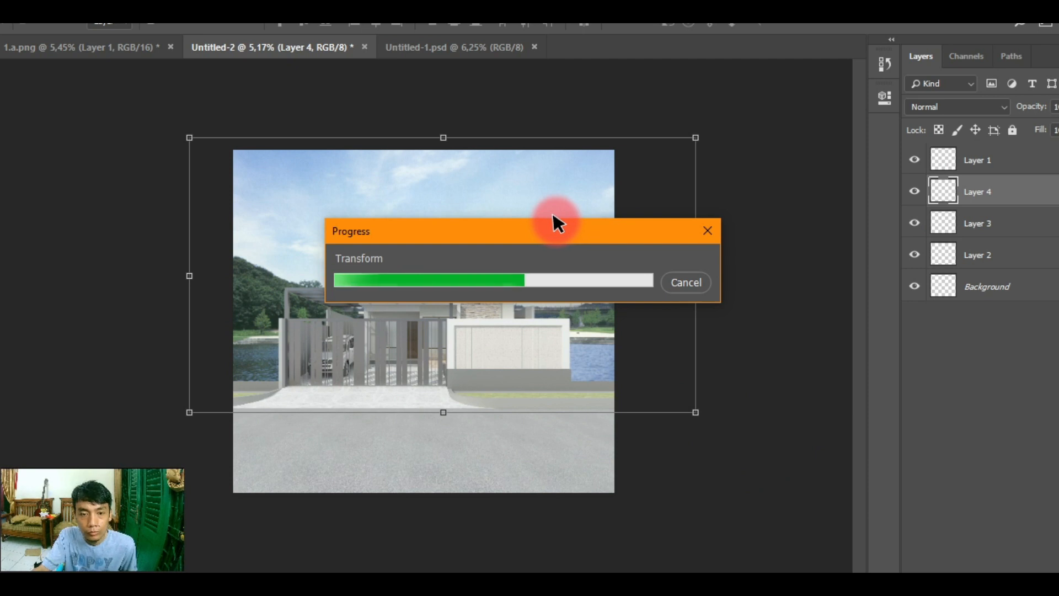
{"action": "left_click_drag", "start_coordinate": [552, 216], "coordinate": [536, 251]}
{"action": "left_click", "coordinate": [775, 215], "text": "ctrl"}
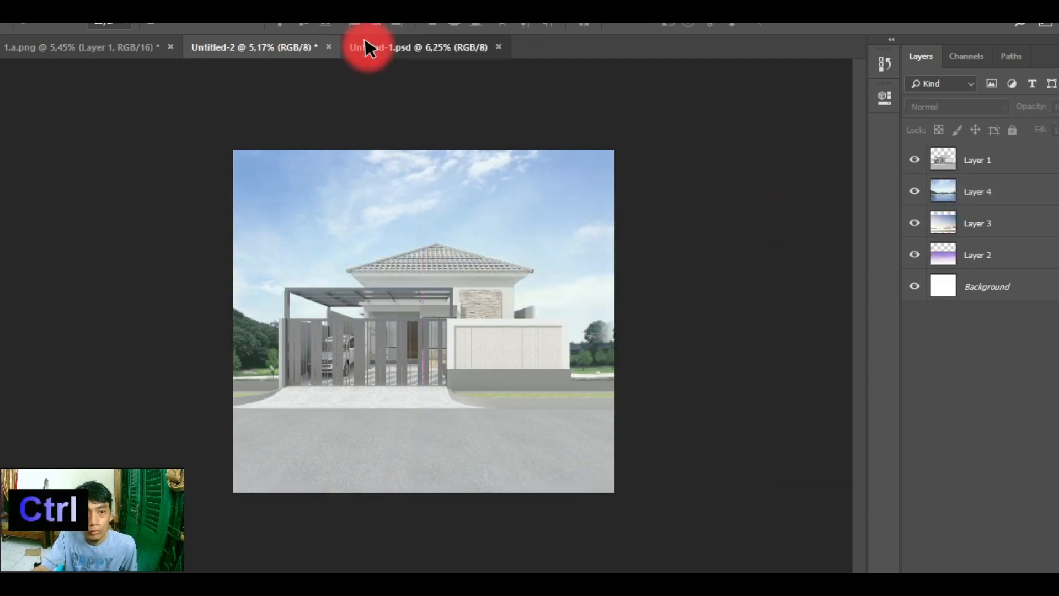
Step: Copy the brightness/contrast, Selective Color and Vibrance adjustment layers from Untitled-1.psd to the top of the house document
{"action": "left_click", "coordinate": [366, 44]}
{"action": "left_click", "coordinate": [1024, 180]}
{"action": "left_click", "coordinate": [1018, 154]}
{"action": "left_click", "coordinate": [1027, 203], "text": "shift"}
{"action": "left_click_drag", "start_coordinate": [772, 176], "coordinate": [441, 237]}
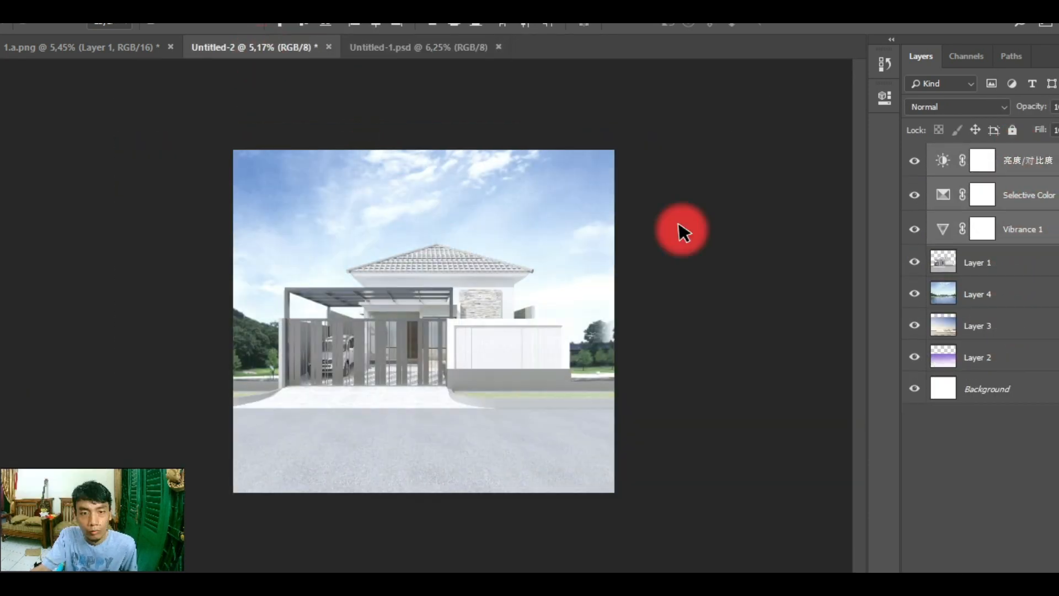
Step: Group the three copied adjustment layers as Group 1
{"action": "right_click", "coordinate": [1027, 167]}
{"action": "left_click", "coordinate": [875, 105]}
{"action": "key", "text": "Return"}
{"action": "scroll", "coordinate": [681, 374], "scroll_direction": "up", "scroll_amount": 3}
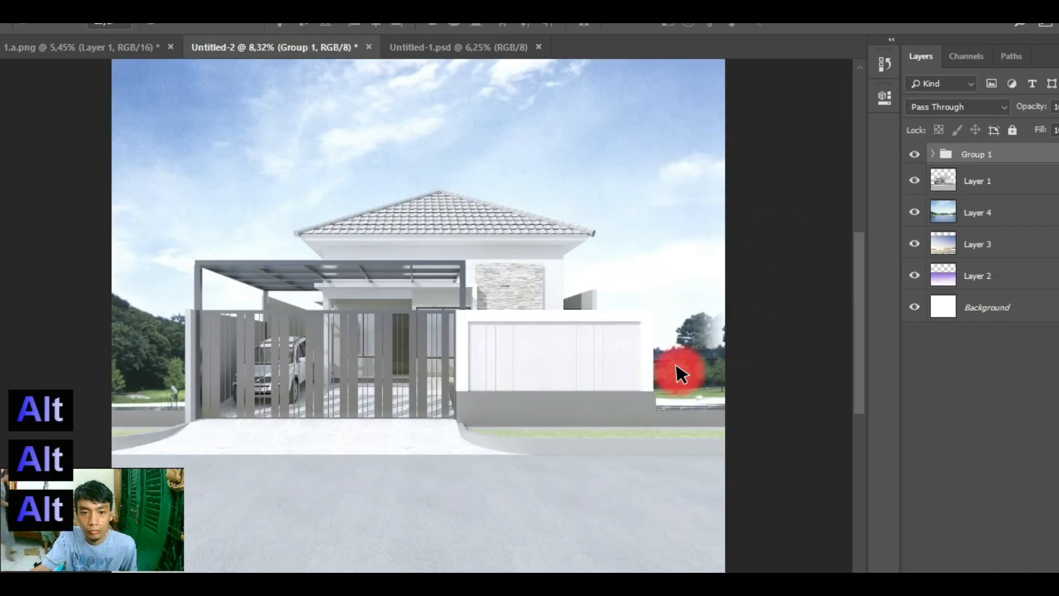
Step: Copy the vignette layer "Background copy" from Untitled-1.psd into the house document and scale it to fit the canvas
{"action": "key", "text": "ctrl+Tab"}
{"action": "left_click", "coordinate": [246, 189], "text": "ctrl"}
{"action": "left_click_drag", "start_coordinate": [246, 35], "coordinate": [615, 245]}
{"action": "scroll", "coordinate": [564, 223], "scroll_direction": "down", "scroll_amount": 4}
{"action": "left_click_drag", "start_coordinate": [770, 299], "coordinate": [632, 299]}
{"action": "left_click_drag", "start_coordinate": [433, 468], "coordinate": [433, 508]}
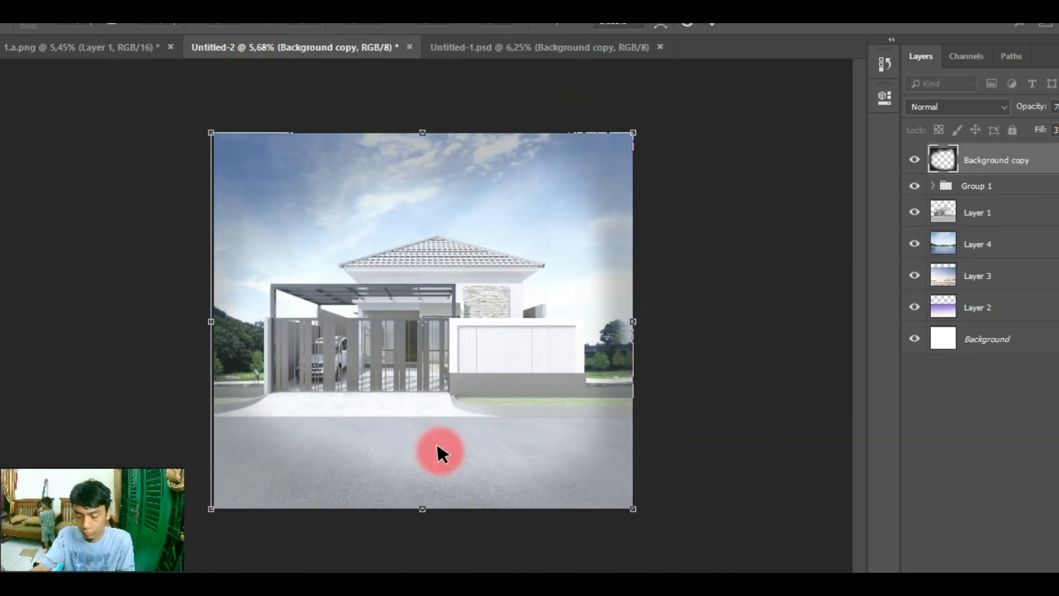
{"action": "key", "text": "Return"}
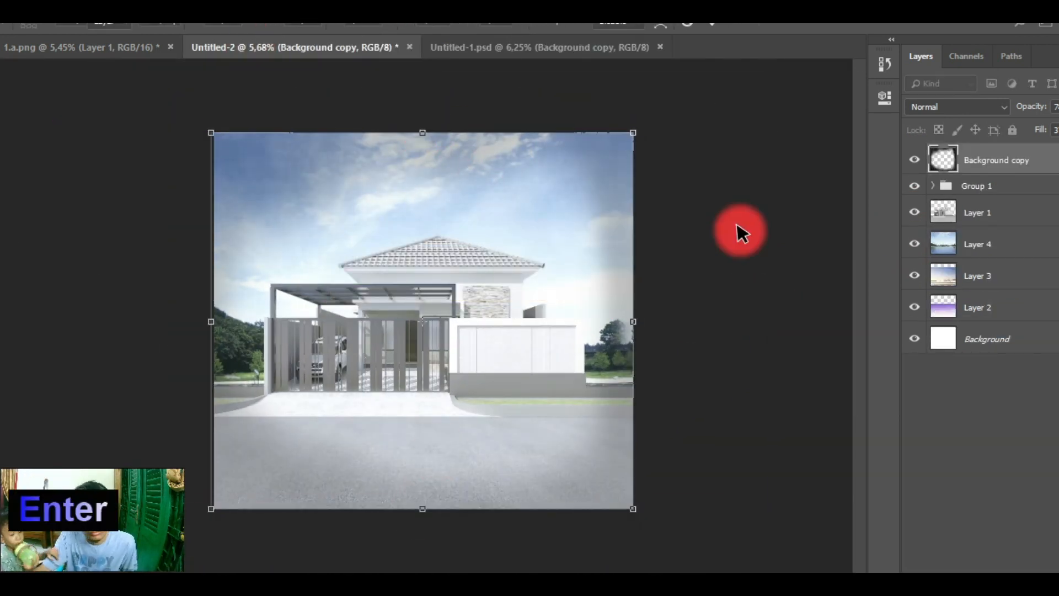
{"action": "left_click", "coordinate": [471, 86], "text": "ctrl"}
Step: Copy the green tree layer 图层 28 copy 4 from Untitled-1.psd and place it behind the house and its boundary wall
{"action": "left_click", "coordinate": [471, 47]}
{"action": "left_click", "coordinate": [915, 231]}
{"action": "left_click_drag", "start_coordinate": [253, 175], "coordinate": [485, 248]}
{"action": "left_click_drag", "start_coordinate": [993, 165], "coordinate": [993, 240]}
{"action": "left_click_drag", "start_coordinate": [485, 236], "coordinate": [539, 286]}
{"action": "scroll", "coordinate": [585, 318], "scroll_direction": "up", "scroll_amount": 10}
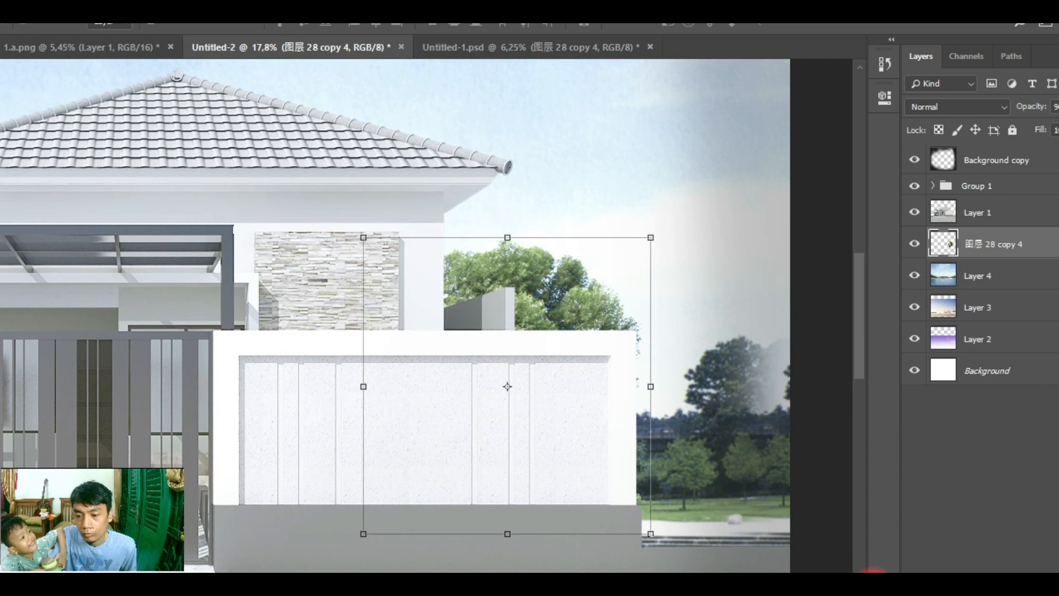
Step: Duplicate the green tree to the image's right edge, behind the carport and to the left edge
{"action": "scroll", "coordinate": [784, 345], "scroll_direction": "down", "scroll_amount": 5}
{"action": "left_click_drag", "start_coordinate": [626, 322], "coordinate": [734, 371], "text": "alt"}
{"action": "scroll", "coordinate": [763, 307], "scroll_direction": "down", "scroll_amount": 3}
{"action": "left_click_drag", "start_coordinate": [685, 336], "coordinate": [345, 314], "text": "alt"}
{"action": "left_click_drag", "start_coordinate": [436, 249], "coordinate": [296, 160], "text": "alt"}
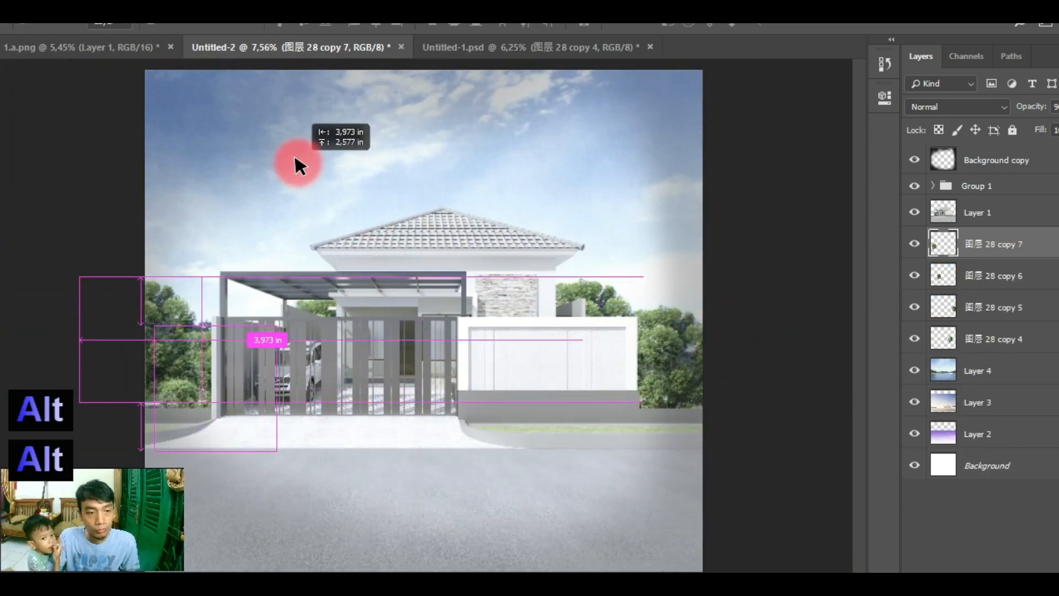
Step: Copy the flowering tree "Layer 6 copy" from Untitled-1.psd, resize it proportionally and stack it just above the house layer
{"action": "key", "text": "ctrl+Tab"}
{"action": "left_click_drag", "start_coordinate": [557, 286], "coordinate": [665, 312]}
{"action": "left_click_drag", "start_coordinate": [585, 272], "coordinate": [571, 250], "text": "shift"}
{"action": "key", "text": "Return"}
{"action": "left_click_drag", "start_coordinate": [668, 313], "coordinate": [619, 308]}
{"action": "left_click_drag", "start_coordinate": [1018, 235], "coordinate": [1018, 234]}
{"action": "scroll", "coordinate": [643, 310], "scroll_direction": "up", "scroll_amount": 4}
{"action": "left_click_drag", "start_coordinate": [593, 301], "coordinate": [283, 329]}
Step: Select the white boundary wall with its grey base on Layer 1 and copy it to a new layer
{"action": "scroll", "coordinate": [637, 315], "scroll_direction": "up", "scroll_amount": 4}
{"action": "scroll", "coordinate": [546, 366], "scroll_direction": "down", "scroll_amount": 2}
{"action": "scroll", "coordinate": [539, 326], "scroll_direction": "up", "scroll_amount": 5}
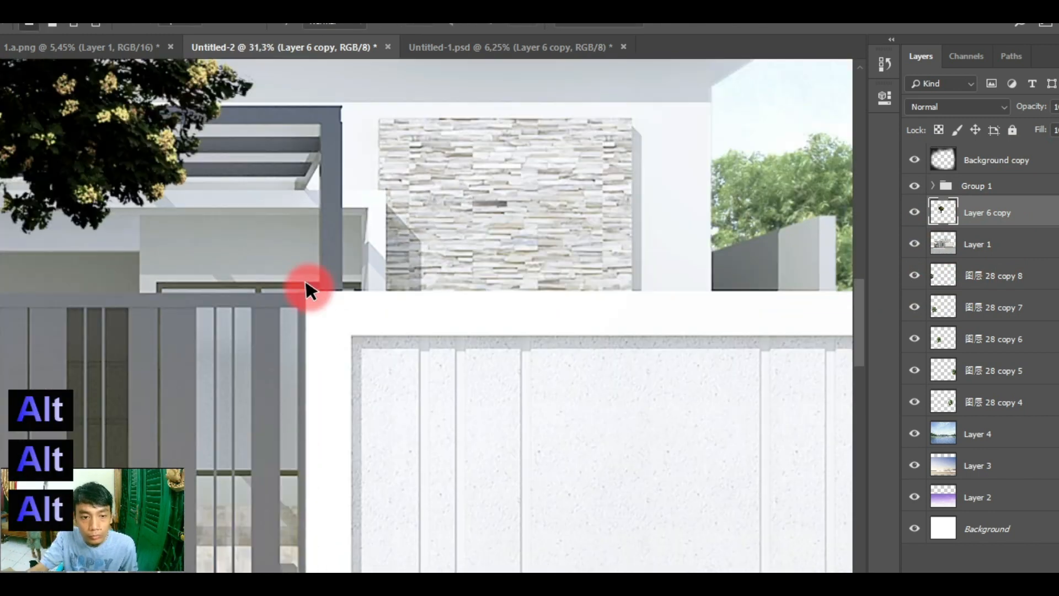
{"action": "left_click_drag", "start_coordinate": [306, 278], "coordinate": [516, 355]}
{"action": "left_click", "coordinate": [1004, 255]}
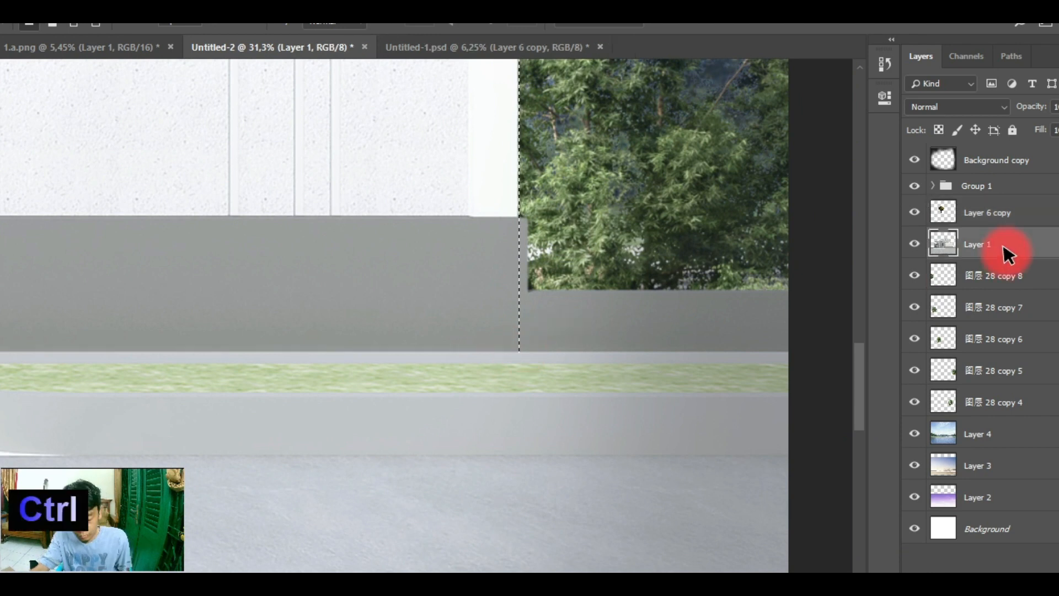
{"action": "key", "text": "ctrl+j"}
{"action": "scroll", "coordinate": [678, 338], "scroll_direction": "down", "scroll_amount": 2}
{"action": "scroll", "coordinate": [677, 331], "scroll_direction": "down", "scroll_amount": 5}
Step: Place the flowering tree behind the copied boundary wall layer, scaling and positioning it to rise above the wall
{"action": "key", "text": "v"}
{"action": "left_click_drag", "start_coordinate": [356, 133], "coordinate": [571, 196]}
{"action": "left_click_drag", "start_coordinate": [1011, 218], "coordinate": [1011, 254]}
{"action": "scroll", "coordinate": [577, 179], "scroll_direction": "up", "scroll_amount": 1}
{"action": "left_click_drag", "start_coordinate": [554, 199], "coordinate": [577, 148]}
{"action": "left_click_drag", "start_coordinate": [659, 91], "coordinate": [636, 121]}
{"action": "key", "text": "Return"}
{"action": "mouse_move", "coordinate": [563, 169]}
{"action": "left_mouse_down"}
{"action": "mouse_move", "coordinate": [574, 147]}
{"action": "mouse_move", "coordinate": [579, 173]}
{"action": "left_mouse_up"}
{"action": "left_click_drag", "start_coordinate": [650, 123], "coordinate": [644, 131]}
{"action": "key", "text": "Return"}
Step: Duplicate the flowering tree to the left edge of the image beside the gate
{"action": "scroll", "coordinate": [640, 151], "scroll_direction": "down", "scroll_amount": 1}
{"action": "left_click_drag", "start_coordinate": [596, 171], "coordinate": [102, 203]}
{"action": "left_click", "coordinate": [757, 149], "text": "ctrl"}
{"action": "scroll", "coordinate": [762, 198], "scroll_direction": "down", "scroll_amount": 3}
{"action": "scroll", "coordinate": [762, 198], "scroll_direction": "up", "scroll_amount": 5}
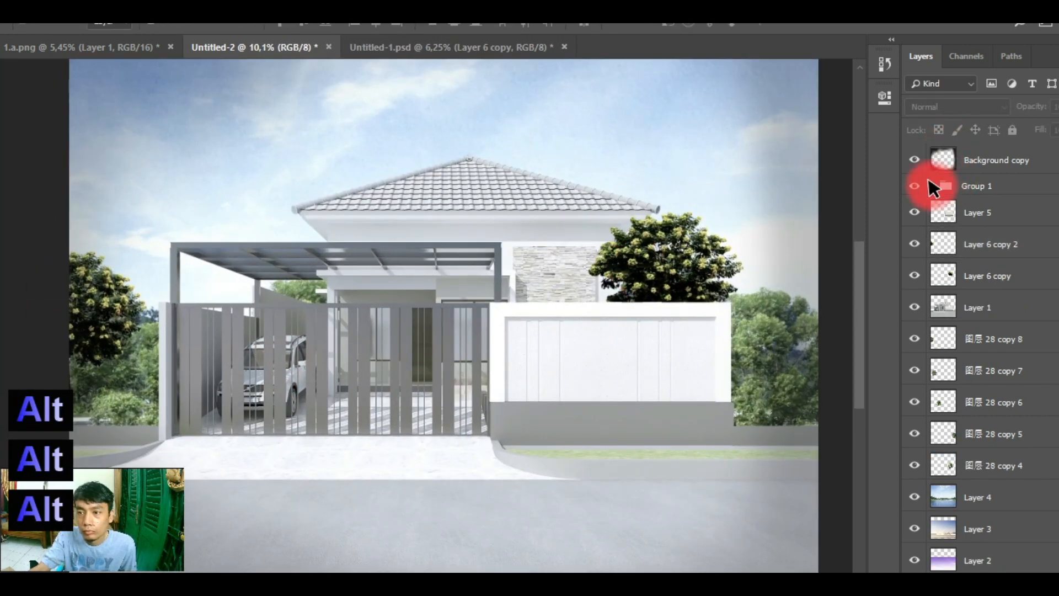
Step: Expand Group 1 and compare the image with and without its brightness/contrast and Selective Color adjustments
{"action": "left_click", "coordinate": [932, 186]}
{"action": "left_click", "coordinate": [914, 212]}
{"action": "left_click", "coordinate": [914, 213]}
{"action": "left_click", "coordinate": [914, 247]}
{"action": "left_click", "coordinate": [914, 247]}
Step: Open the Selective Color adjustment's settings and inspect its color ranges
{"action": "double_click", "coordinate": [956, 247]}
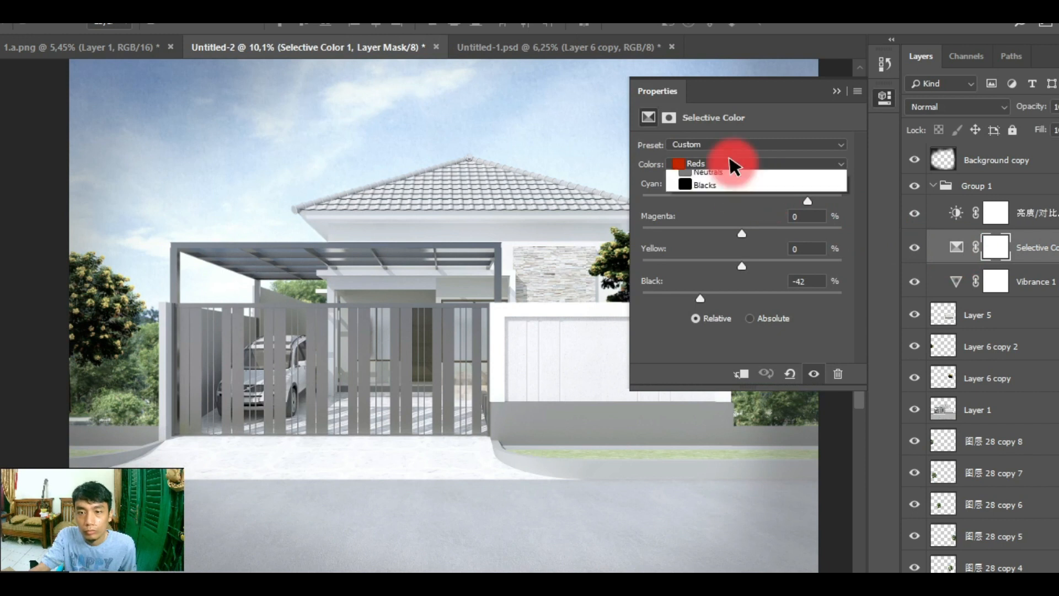
{"action": "left_click", "coordinate": [729, 164]}
{"action": "key", "text": "Escape"}
{"action": "key", "text": "Escape"}
{"action": "left_click", "coordinate": [1054, 58]}
{"action": "left_click", "coordinate": [1054, 57]}
{"action": "left_click", "coordinate": [965, 55]}
{"action": "left_click", "coordinate": [1055, 57]}
{"action": "left_click", "coordinate": [1015, 53]}
{"action": "left_click", "coordinate": [1013, 55]}
{"action": "right_click", "coordinate": [1054, 53]}
{"action": "left_click", "coordinate": [921, 53]}
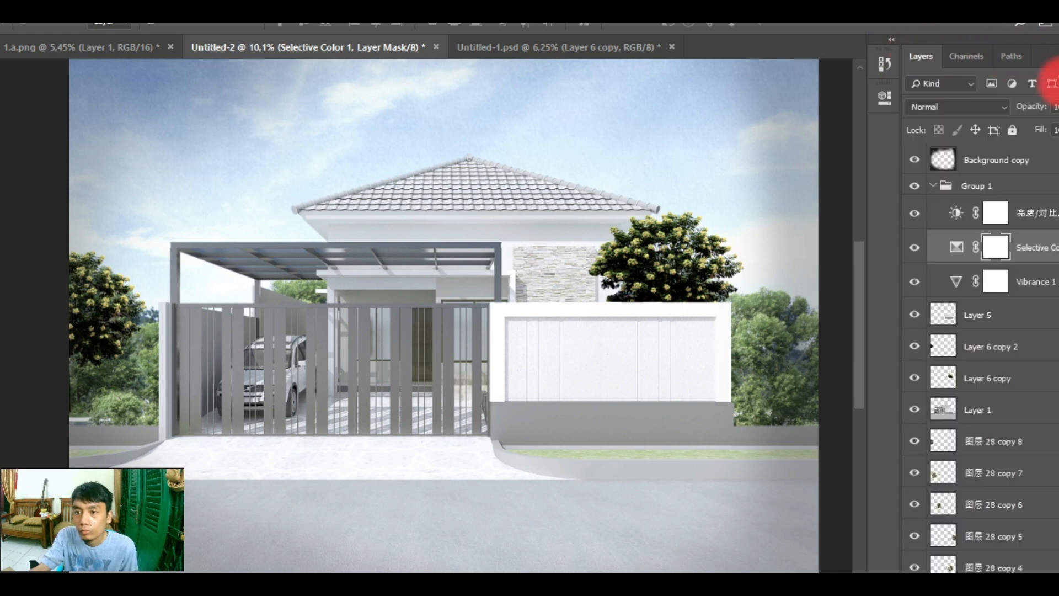
{"action": "left_click", "coordinate": [885, 98]}
{"action": "key", "text": "Escape"}
{"action": "left_click", "coordinate": [859, 90]}
{"action": "left_click", "coordinate": [834, 90]}
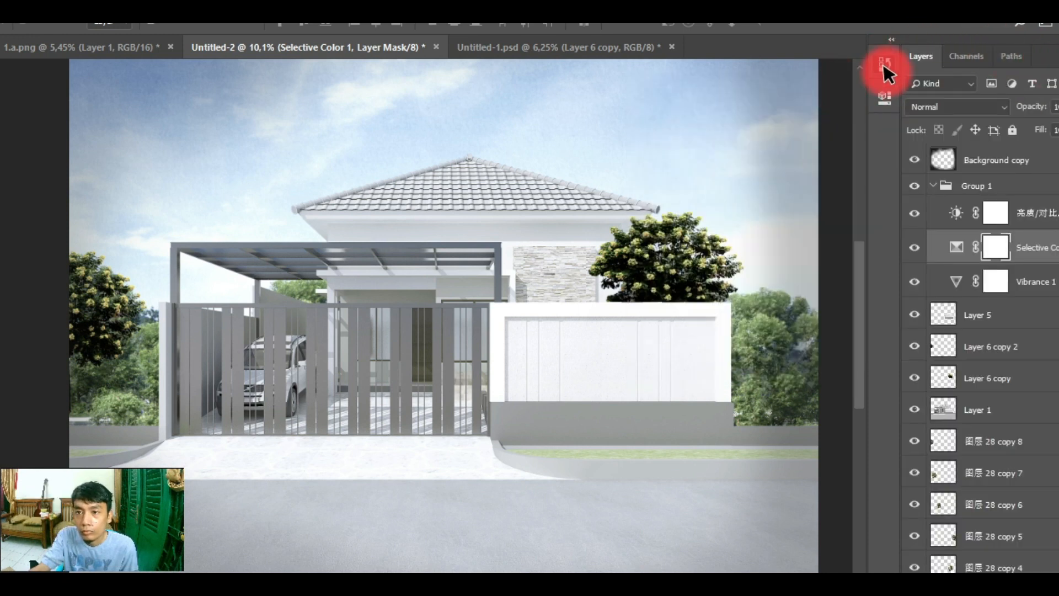
{"action": "left_click", "coordinate": [884, 66]}
{"action": "right_click", "coordinate": [836, 50]}
{"action": "left_click", "coordinate": [855, 54]}
{"action": "left_click", "coordinate": [835, 55]}
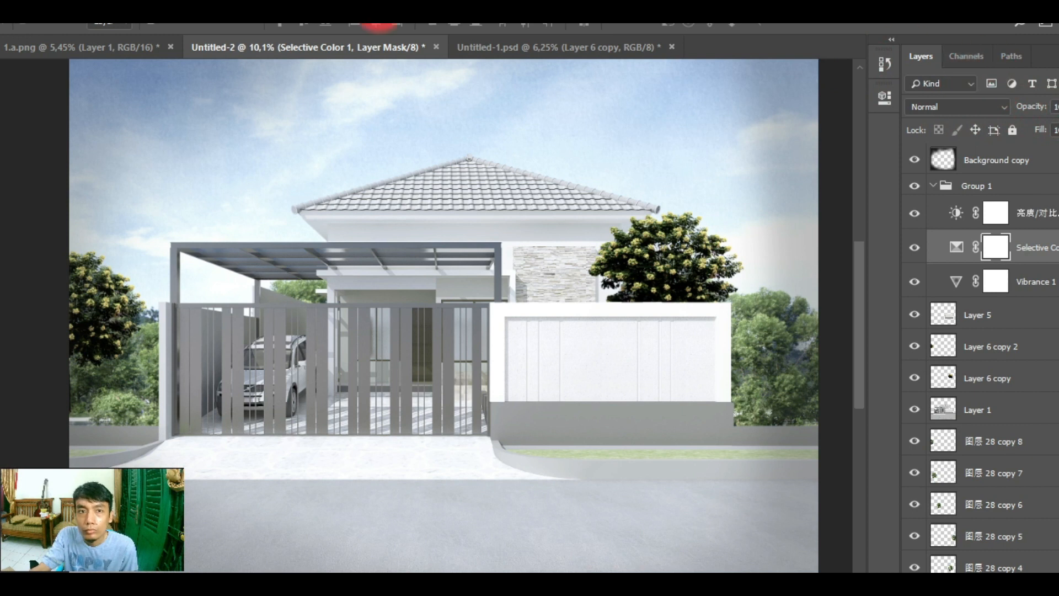
Step: Show the Adjustments panel in the workspace
{"action": "left_click", "coordinate": [353, 6]}
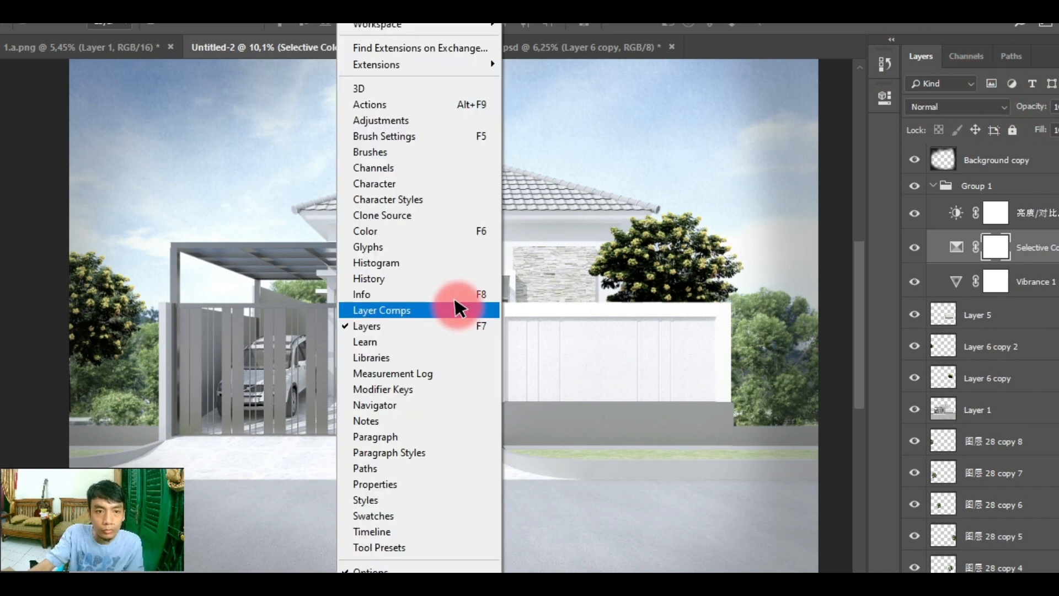
{"action": "scroll", "coordinate": [374, 563], "scroll_direction": "down", "scroll_amount": 3}
{"action": "scroll", "coordinate": [406, 411], "scroll_direction": "up", "scroll_amount": 3}
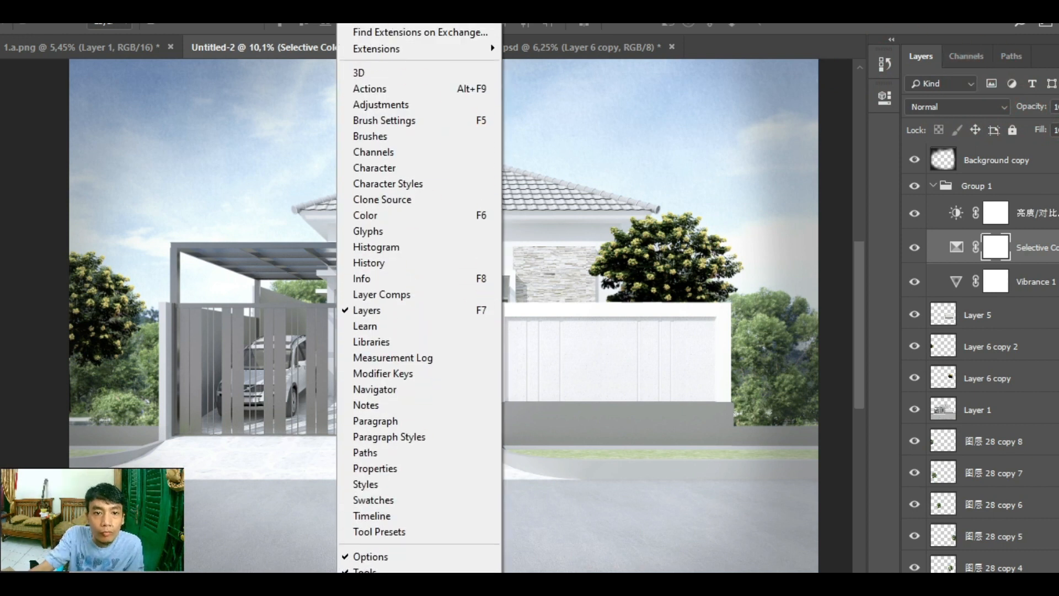
{"action": "left_click", "coordinate": [406, 419]}
{"action": "left_click", "coordinate": [837, 129]}
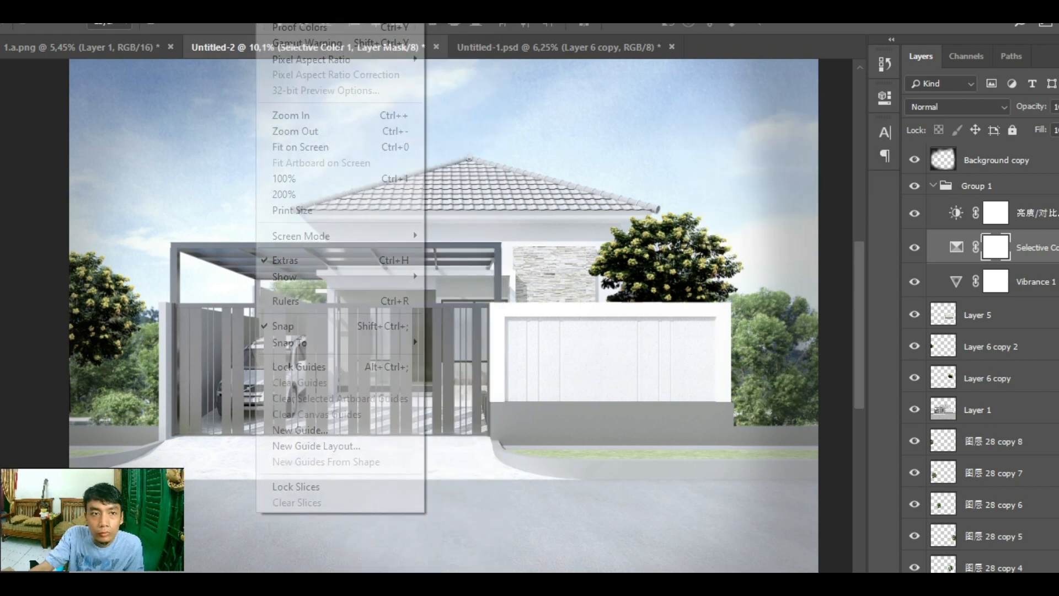
{"action": "left_click", "coordinate": [353, 5]}
{"action": "left_click", "coordinate": [375, 137]}
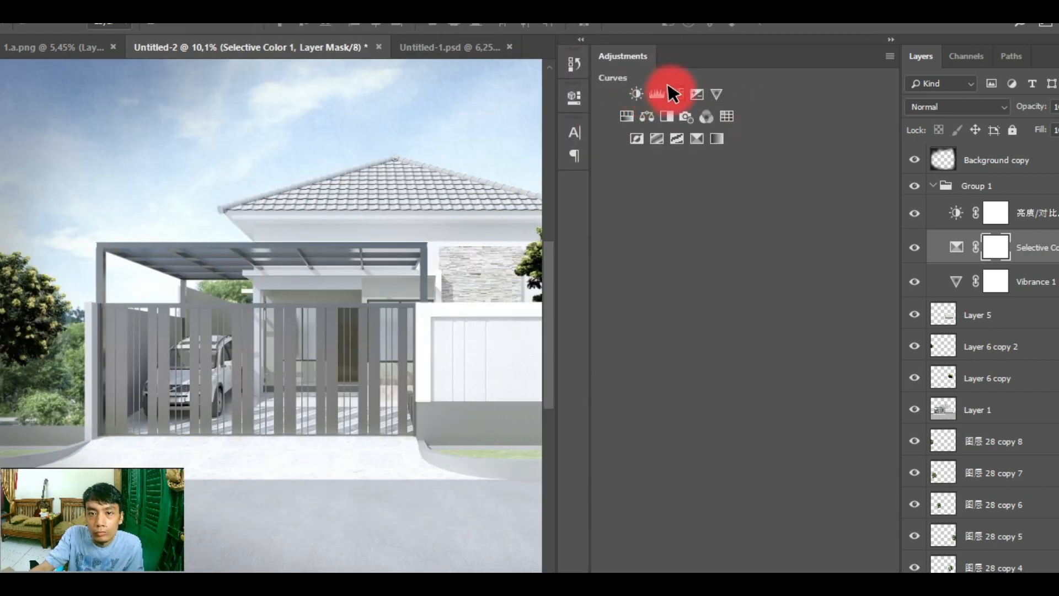
Step: Add a Curves and a Levels adjustment layer above Selective Color in Group 1
{"action": "left_click", "coordinate": [672, 92]}
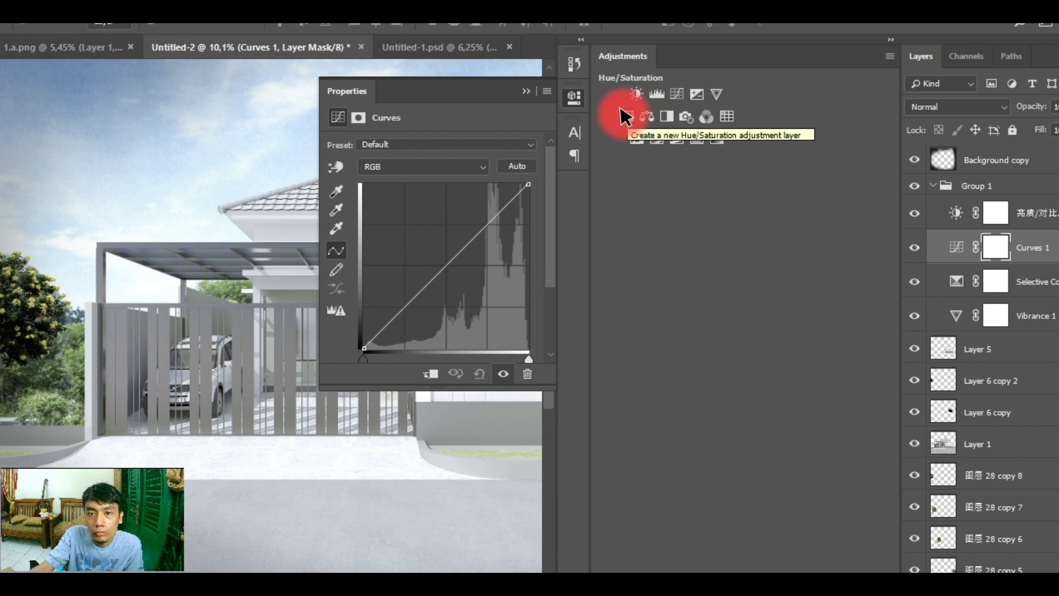
{"action": "left_click", "coordinate": [663, 91]}
{"action": "left_click", "coordinate": [889, 39]}
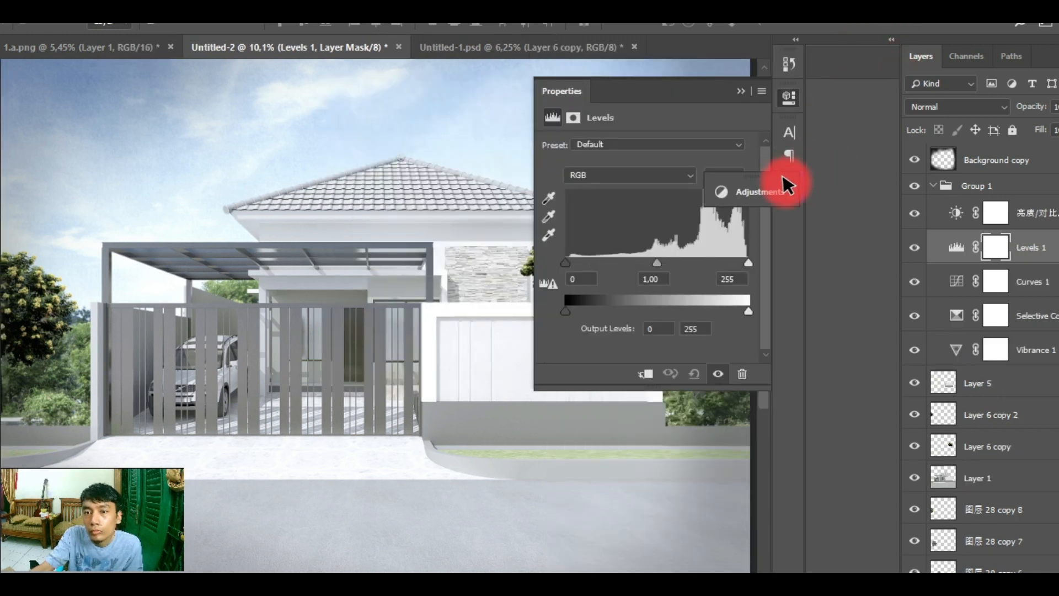
{"action": "left_click", "coordinate": [996, 160]}
{"action": "left_click", "coordinate": [1033, 224]}
{"action": "left_click", "coordinate": [1024, 243]}
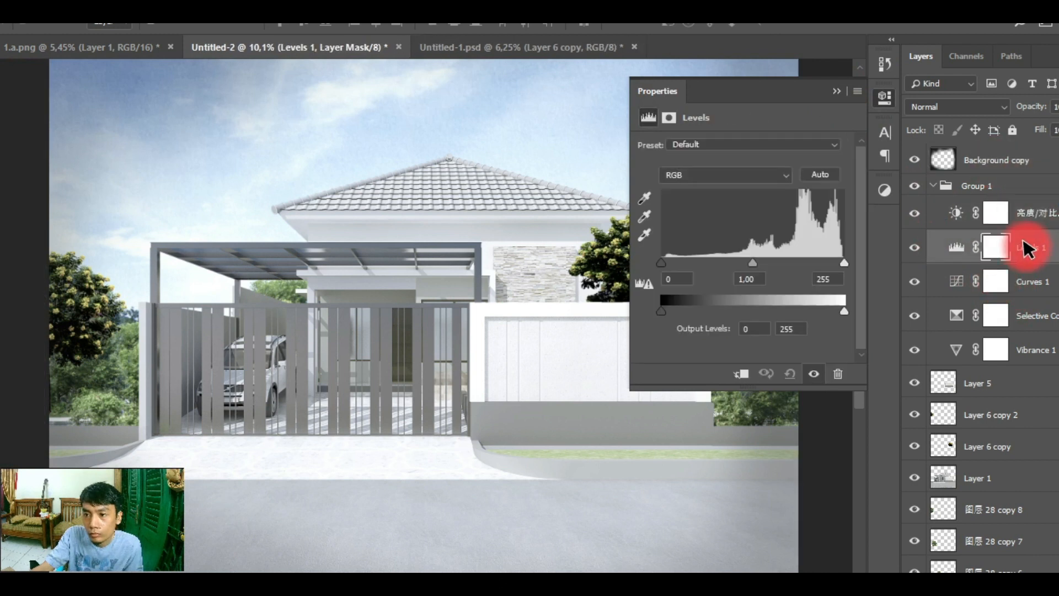
Step: Bend the Curves 1 adjustment downward in the shadows to darken the image and deepen its contrast
{"action": "left_click", "coordinate": [983, 283]}
{"action": "left_click_drag", "start_coordinate": [720, 302], "coordinate": [724, 327]}
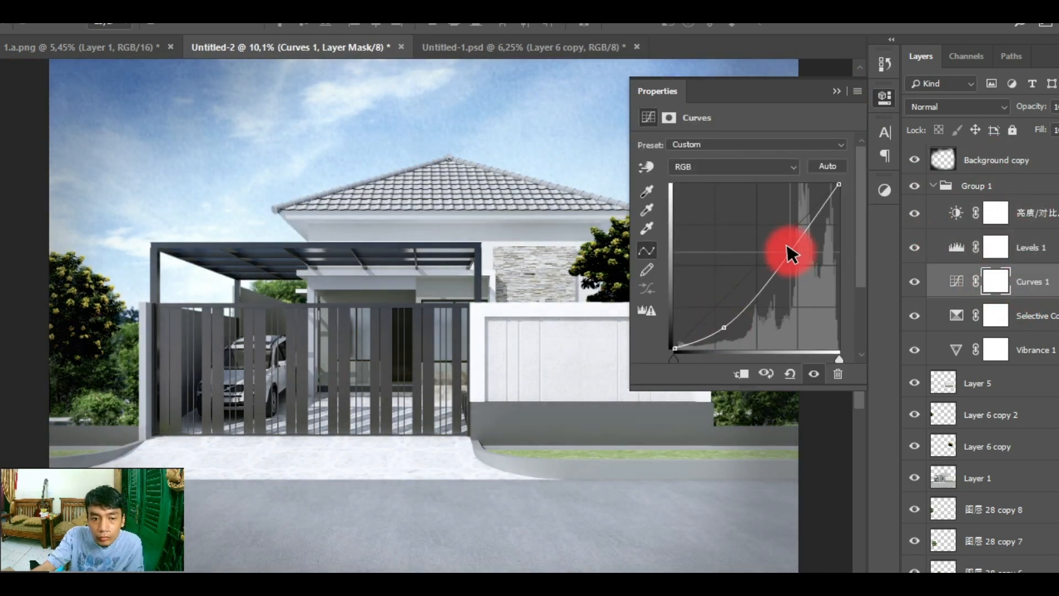
{"action": "left_click", "coordinate": [981, 318]}
{"action": "left_click", "coordinate": [883, 97]}
{"action": "left_click", "coordinate": [958, 316]}
{"action": "left_click", "coordinate": [954, 350]}
Step: Fine-tune the input and output black and white points of the Levels 1 adjustment
{"action": "left_click", "coordinate": [957, 247]}
{"action": "mouse_move", "coordinate": [661, 310]}
{"action": "left_mouse_down"}
{"action": "mouse_move", "coordinate": [678, 309]}
{"action": "mouse_move", "coordinate": [658, 309]}
{"action": "left_mouse_up"}
{"action": "left_click_drag", "start_coordinate": [839, 308], "coordinate": [829, 307]}
{"action": "left_click_drag", "start_coordinate": [662, 257], "coordinate": [666, 258]}
{"action": "left_click_drag", "start_coordinate": [841, 260], "coordinate": [837, 257]}
{"action": "left_click", "coordinate": [836, 91]}
Step: Copy the road area to its own layer and darken it with Curves, mapping input 77 to output 52
{"action": "scroll", "coordinate": [721, 310], "scroll_direction": "down", "scroll_amount": 4}
{"action": "left_click", "coordinate": [786, 305], "text": "ctrl"}
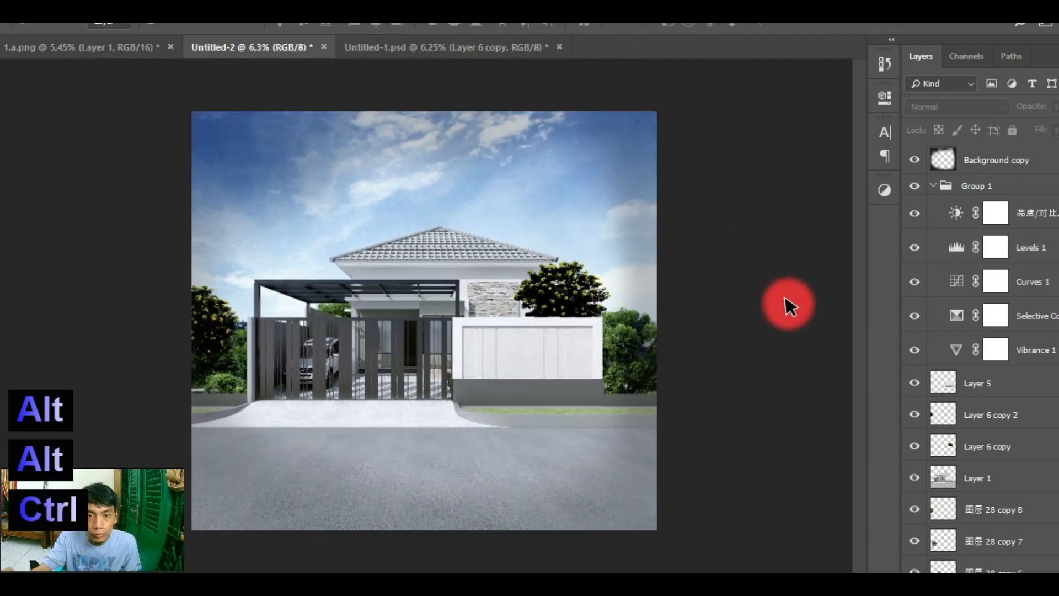
{"action": "left_click_drag", "start_coordinate": [651, 555], "coordinate": [181, 428]}
{"action": "key", "text": "ctrl+j"}
{"action": "key", "text": "ctrl+m"}
{"action": "left_click_drag", "start_coordinate": [851, 303], "coordinate": [859, 333]}
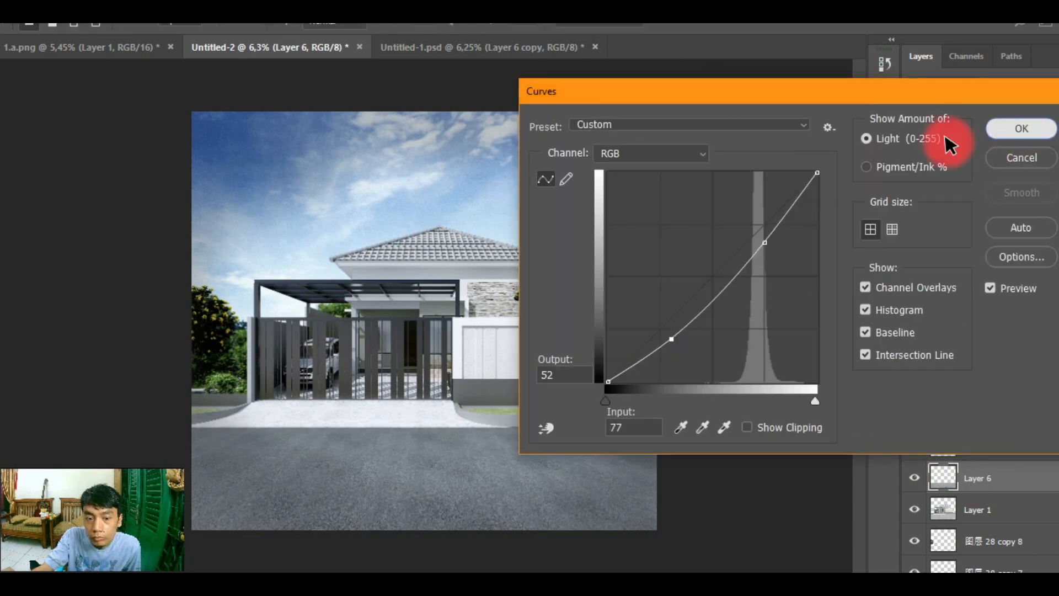
{"action": "left_click", "coordinate": [1026, 134]}
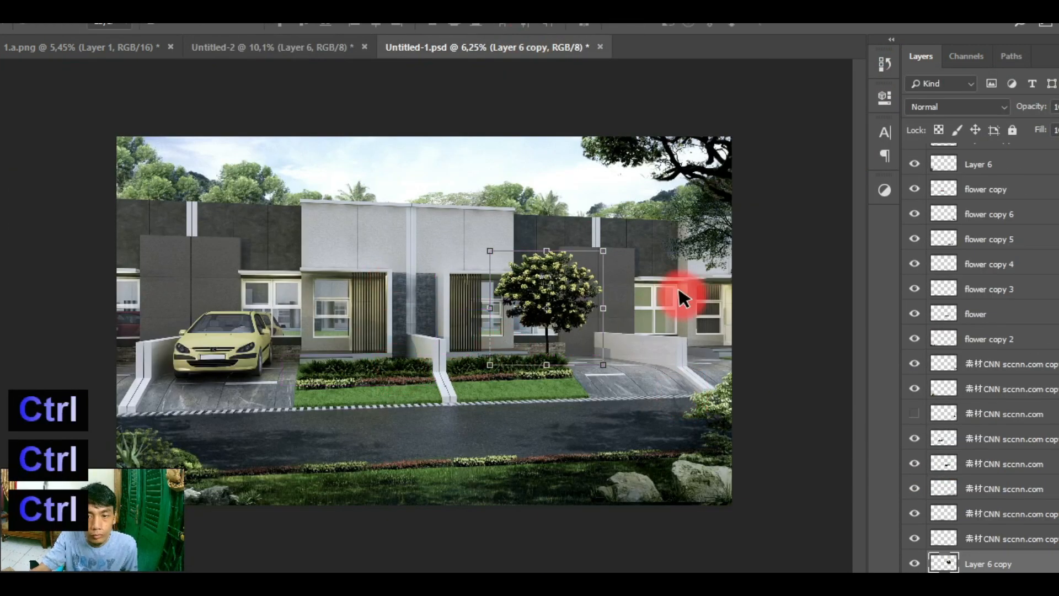
Step: Bring the overhanging dark tree from Untitled-1.psd into the house image's upper-right corner and scale it down, with the vignette layer hidden
{"action": "left_click", "coordinate": [707, 161], "text": "ctrl"}
{"action": "left_click_drag", "start_coordinate": [626, 142], "coordinate": [605, 289]}
{"action": "scroll", "coordinate": [605, 288], "scroll_direction": "down", "scroll_amount": 3}
{"action": "left_click_drag", "start_coordinate": [473, 350], "coordinate": [510, 286]}
{"action": "key", "text": "Return"}
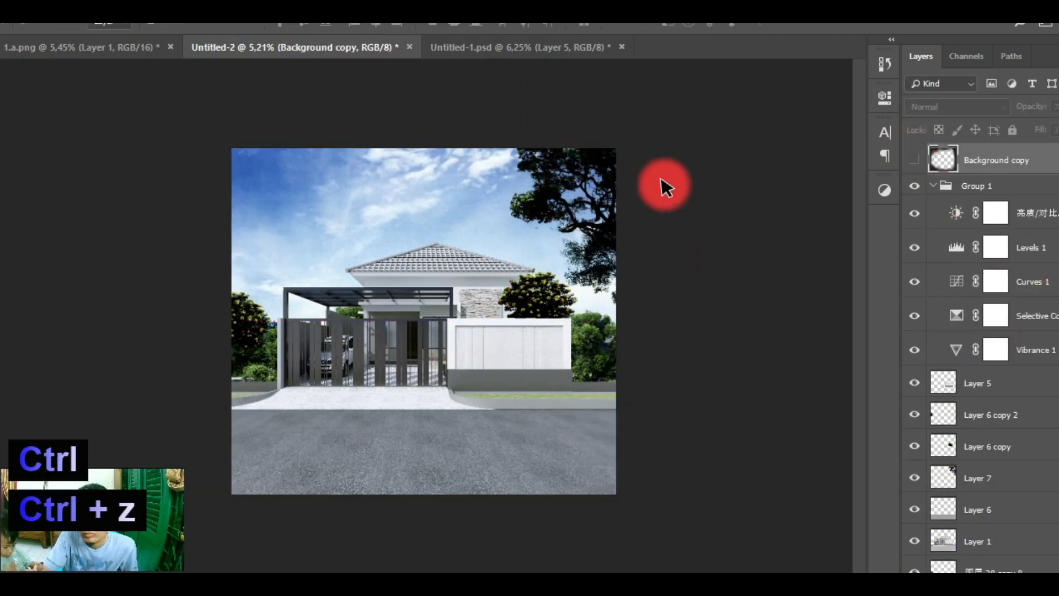
Step: Shift the overhanging tree slightly and shrink it further at the image's upper-right corner
{"action": "mouse_move", "coordinate": [606, 174]}
{"action": "left_mouse_down"}
{"action": "mouse_move", "coordinate": [598, 190]}
{"action": "mouse_move", "coordinate": [601, 82]}
{"action": "mouse_move", "coordinate": [592, 186]}
{"action": "mouse_move", "coordinate": [604, 186]}
{"action": "left_mouse_up"}
{"action": "left_click_drag", "start_coordinate": [508, 346], "coordinate": [525, 323]}
{"action": "key", "text": "Return"}
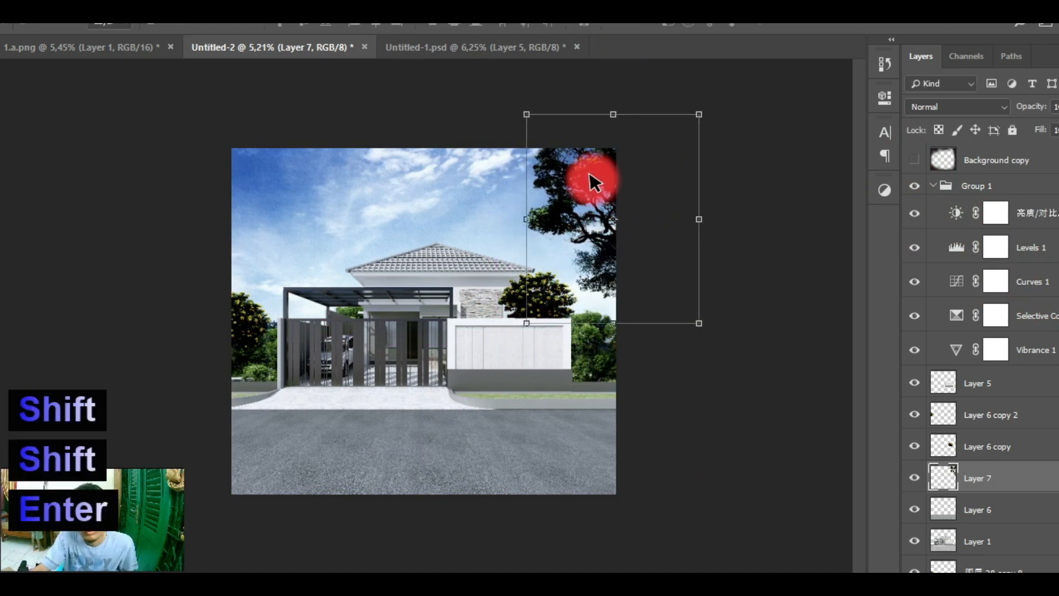
Step: Copy the tree shadow from Untitled-1.psd onto the road's lower-right part and flatten it vertically
{"action": "key", "text": "ctrl+Tab"}
{"action": "left_click_drag", "start_coordinate": [654, 425], "coordinate": [588, 473]}
{"action": "left_click", "coordinate": [760, 297], "text": "ctrl"}
{"action": "key", "text": "c"}
{"action": "key", "text": "v"}
{"action": "left_click_drag", "start_coordinate": [588, 372], "coordinate": [588, 402]}
{"action": "key", "text": "Return"}
{"action": "left_click_drag", "start_coordinate": [588, 494], "coordinate": [587, 503]}
Step: Bring the row of green shrubs from Untitled-1.psd into the house image and fit it along the front wall's planter
{"action": "left_click", "coordinate": [552, 52]}
{"action": "scroll", "coordinate": [291, 351], "scroll_direction": "down", "scroll_amount": 2, "text": "alt"}
{"action": "scroll", "coordinate": [418, 343], "scroll_direction": "up", "scroll_amount": 7, "text": "alt"}
{"action": "left_click_drag", "start_coordinate": [386, 382], "coordinate": [534, 349], "text": "ctrl"}
{"action": "scroll", "coordinate": [534, 349], "scroll_direction": "up", "scroll_amount": 12, "text": "alt"}
{"action": "scroll", "coordinate": [642, 347], "scroll_direction": "up", "scroll_amount": 1}
{"action": "left_click_drag", "start_coordinate": [629, 347], "coordinate": [548, 371]}
{"action": "key", "text": "ctrl+t"}
{"action": "left_click_drag", "start_coordinate": [635, 393], "coordinate": [636, 407], "text": "ctrl"}
{"action": "key", "text": "Return"}
{"action": "left_click_drag", "start_coordinate": [564, 389], "coordinate": [577, 391]}
Step: Trim off the shrubs' lower edge overlapping the planter ledge using a rectangular selection
{"action": "key", "text": "l"}
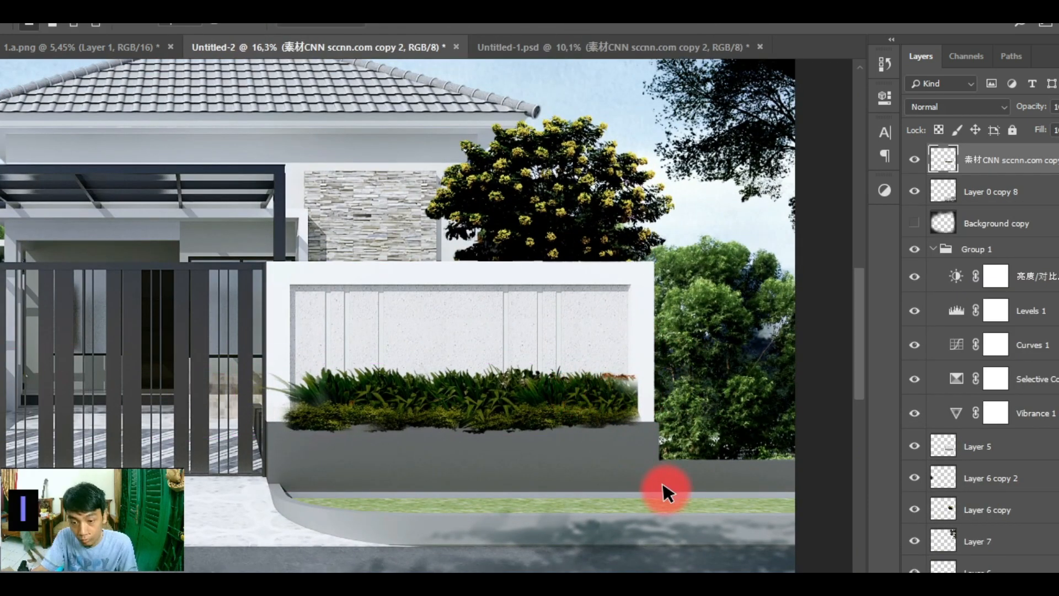
{"action": "right_click", "coordinate": [7, 112]}
{"action": "right_click", "coordinate": [4, 130]}
{"action": "left_click", "coordinate": [4, 96]}
{"action": "left_click_drag", "start_coordinate": [728, 491], "coordinate": [268, 417]}
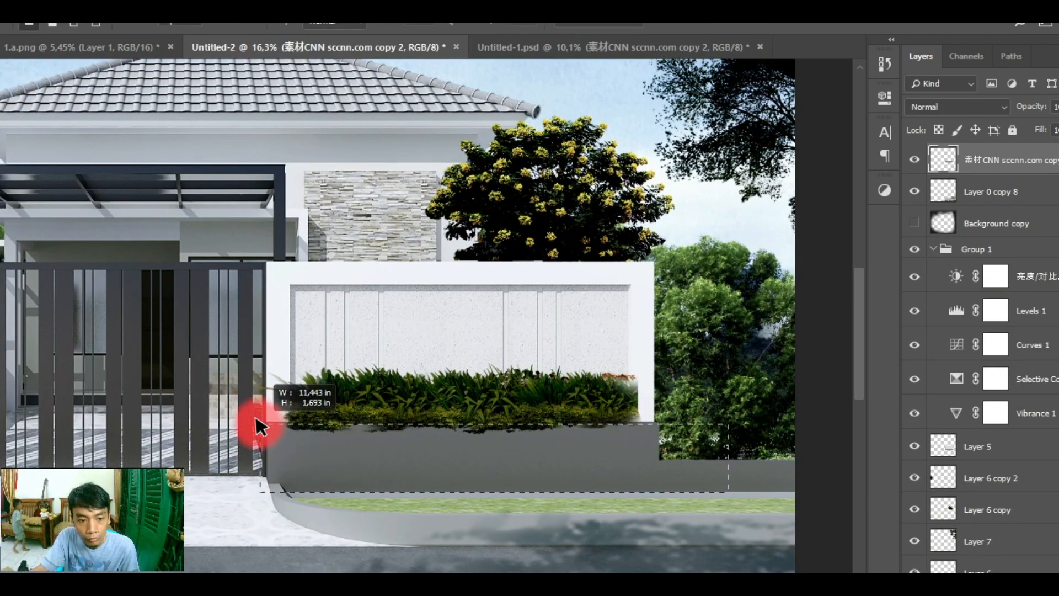
{"action": "key", "text": "ctrl+d"}
Step: Move the shrub and tree shadow layers below Group 1's adjustments, directly above Layer 5
{"action": "key", "text": "v"}
{"action": "scroll", "coordinate": [696, 342], "scroll_direction": "down", "scroll_amount": 3, "text": "alt"}
{"action": "left_click", "coordinate": [999, 193], "text": "shift"}
{"action": "left_click_drag", "start_coordinate": [999, 193], "coordinate": [992, 462]}
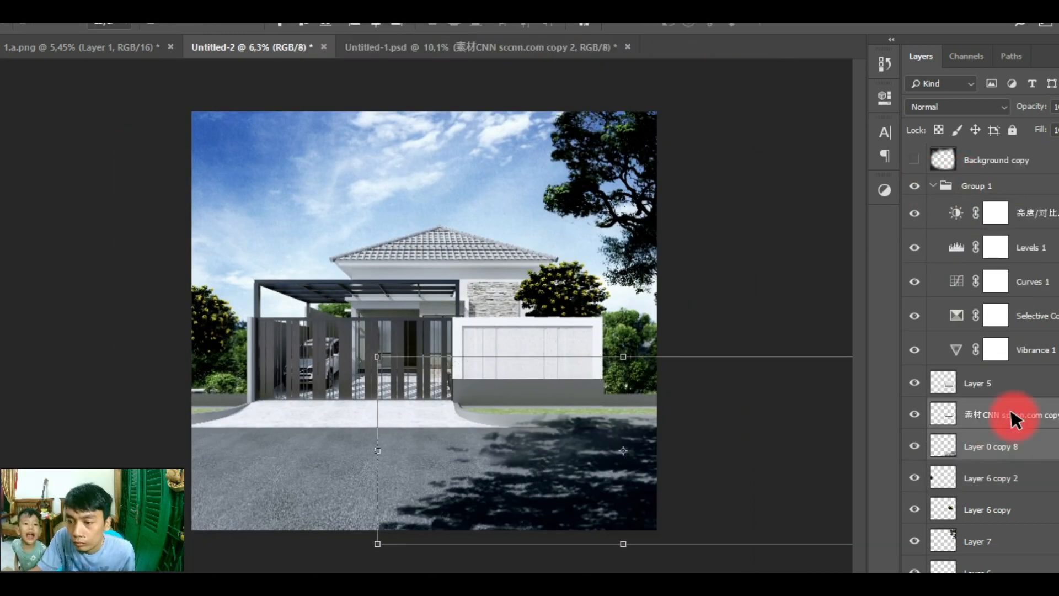
{"action": "left_click_drag", "start_coordinate": [1015, 393], "coordinate": [999, 461]}
Step: Lower the fill of the road's tree shadow layer and of the planter's shrub layer
{"action": "key", "text": "ctrl"}
{"action": "left_click_drag", "start_coordinate": [1054, 147], "coordinate": [1036, 150]}
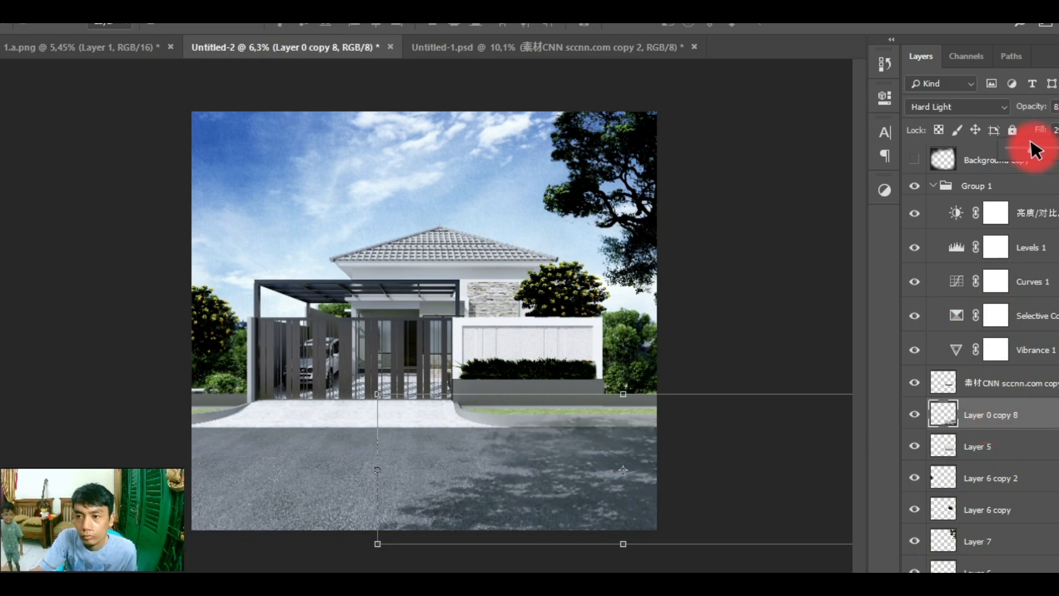
{"action": "left_click", "coordinate": [555, 306], "text": "ctrl"}
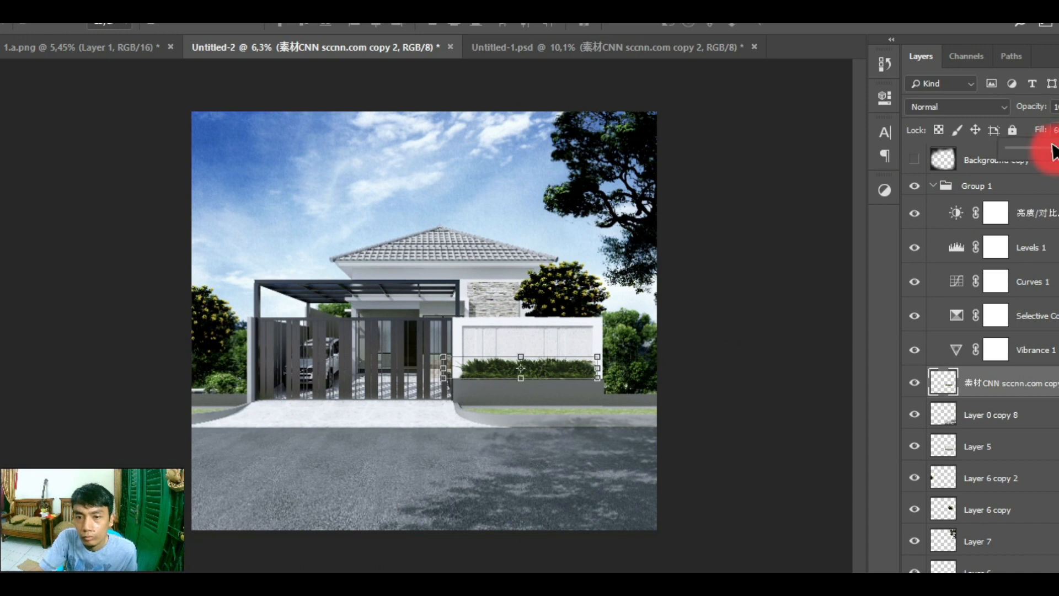
{"action": "left_click", "coordinate": [736, 226], "text": "ctrl"}
Step: Examine the flower and garden plants in Untitled-1.psd for another plant to reuse
{"action": "left_click", "coordinate": [576, 46]}
{"action": "left_click", "coordinate": [674, 425], "text": "ctrl"}
{"action": "scroll", "coordinate": [733, 373], "scroll_direction": "down", "scroll_amount": 1}
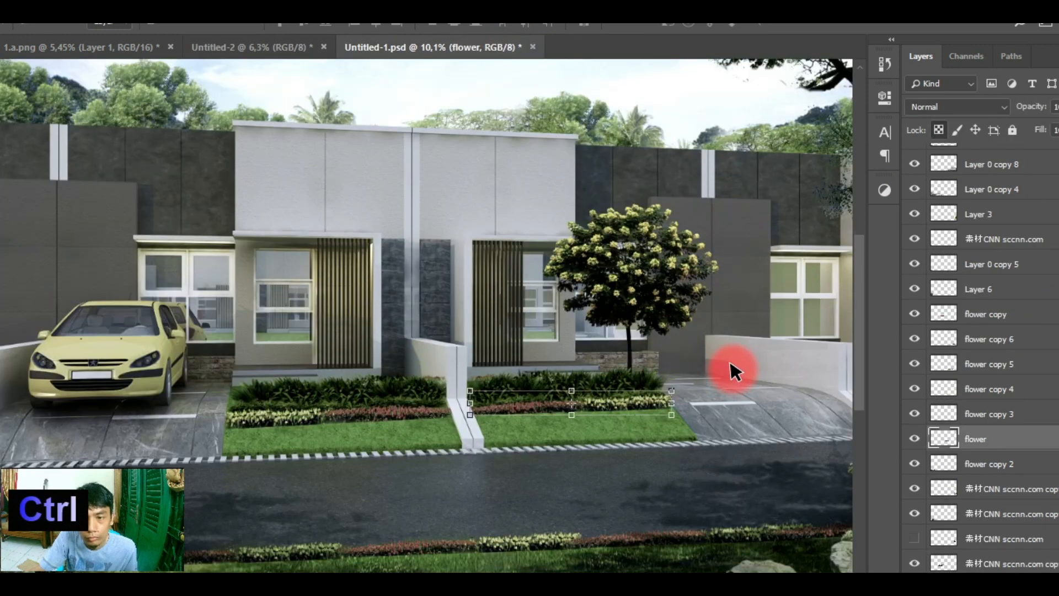
{"action": "scroll", "coordinate": [745, 327], "scroll_direction": "down", "scroll_amount": 6}
{"action": "scroll", "coordinate": [745, 330], "scroll_direction": "up", "scroll_amount": 1}
Step: Switch to File Explorer and open the folder 4. Master\Library\Material Photoshop\1. COLECTION Photoshop\6758 on drive H
{"action": "key", "text": "super+e"}
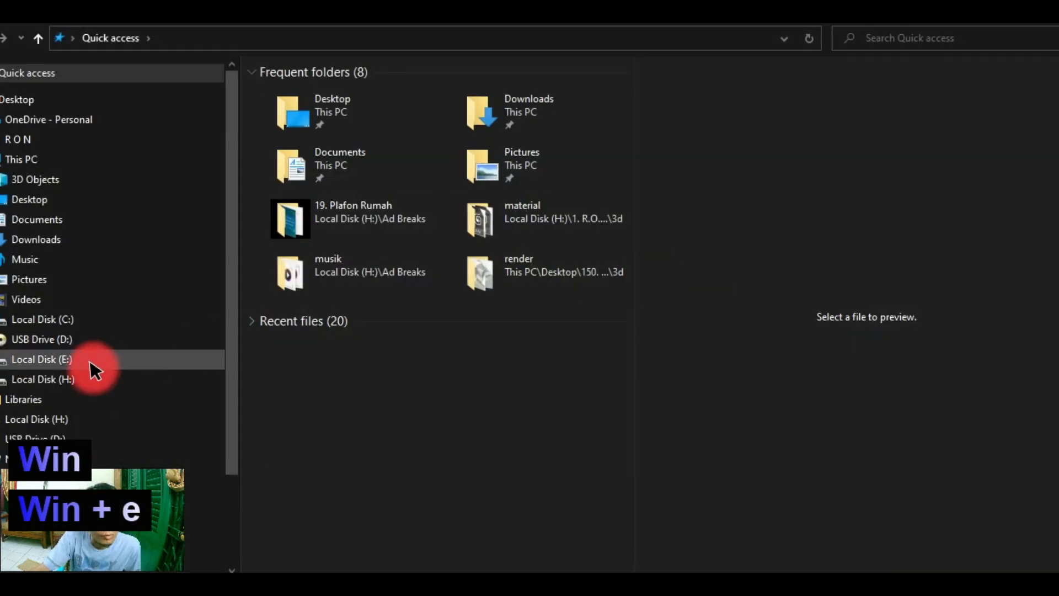
{"action": "left_click", "coordinate": [66, 379]}
{"action": "double_click", "coordinate": [415, 74]}
{"action": "double_click", "coordinate": [442, 141]}
{"action": "double_click", "coordinate": [387, 196]}
{"action": "double_click", "coordinate": [429, 124]}
{"action": "left_click", "coordinate": [38, 39]}
{"action": "double_click", "coordinate": [304, 110]}
{"action": "double_click", "coordinate": [406, 220]}
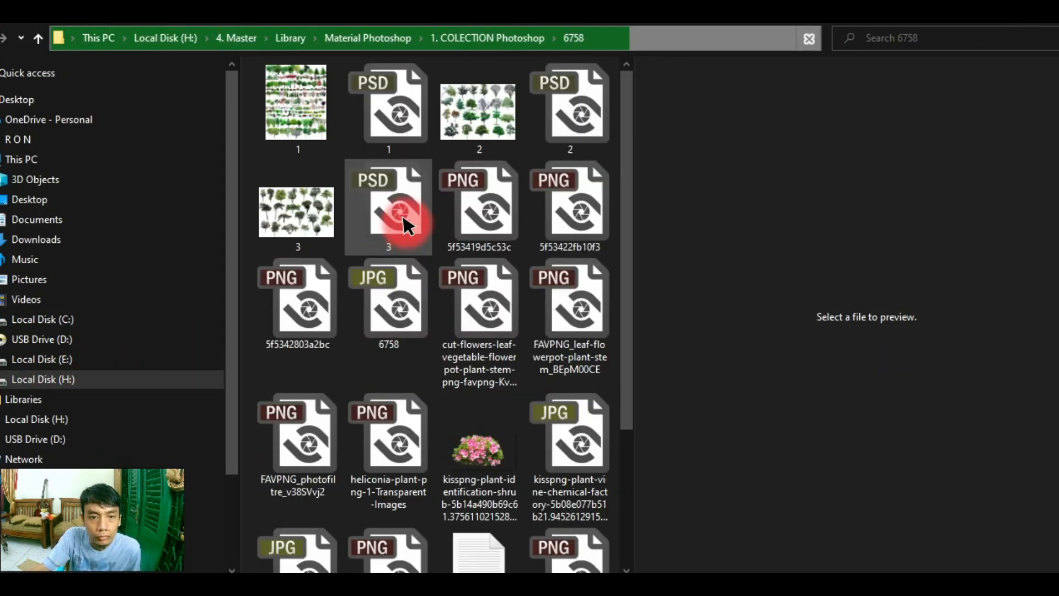
Step: Look through the plant cutouts in the 6758 folder and open FAVPNG_leaf-flowerpot-plant-stem_BEpM00CE.png in Photoshop
{"action": "scroll", "coordinate": [496, 276], "scroll_direction": "down", "scroll_amount": 3}
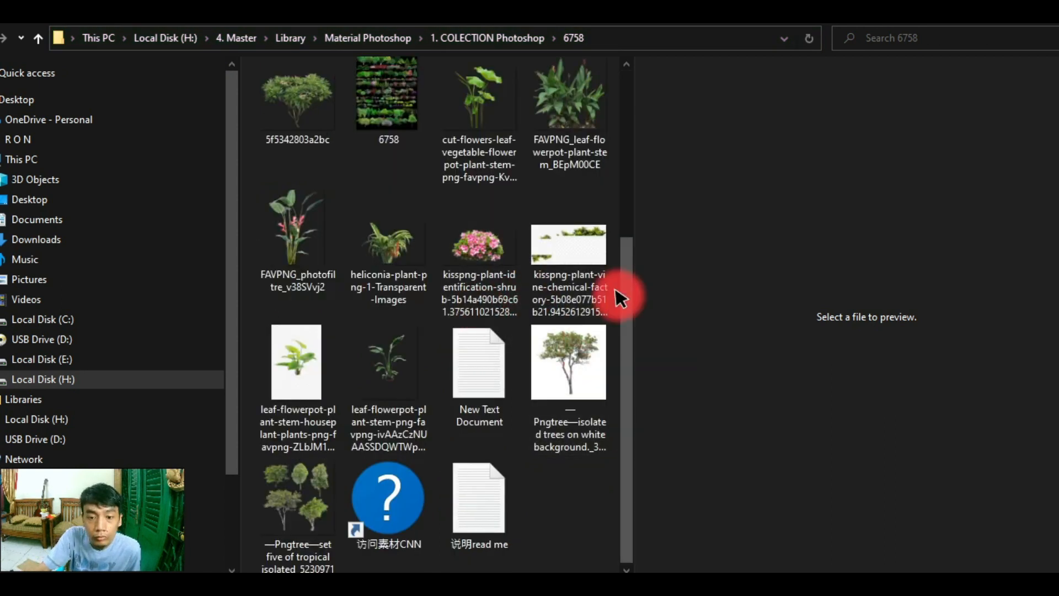
{"action": "scroll", "coordinate": [569, 298], "scroll_direction": "up", "scroll_amount": 3}
{"action": "double_click", "coordinate": [588, 314]}
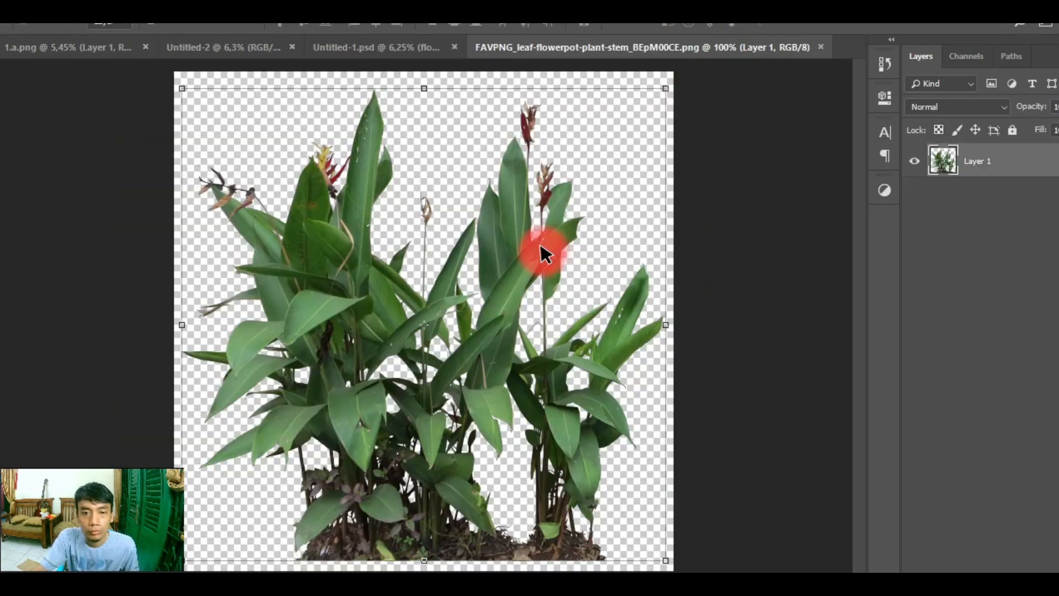
Step: Bring the leafy plant into Untitled-2, place its layer below the shrub layer, and scale it to the planter's left end
{"action": "left_click_drag", "start_coordinate": [248, 35], "coordinate": [431, 389]}
{"action": "scroll", "coordinate": [563, 336], "scroll_direction": "up", "scroll_amount": 6}
{"action": "left_click_drag", "start_coordinate": [992, 161], "coordinate": [1008, 427]}
{"action": "left_click_drag", "start_coordinate": [454, 354], "coordinate": [432, 367]}
{"action": "key", "text": "Return"}
Step: Brighten the leafy plant with Curves and apply Color Balance to it
{"action": "key", "text": "ctrl+m"}
{"action": "left_click_drag", "start_coordinate": [669, 302], "coordinate": [670, 304]}
{"action": "left_click_drag", "start_coordinate": [736, 237], "coordinate": [738, 220]}
{"action": "left_click_drag", "start_coordinate": [670, 304], "coordinate": [669, 296]}
{"action": "left_click_drag", "start_coordinate": [738, 220], "coordinate": [737, 208]}
{"action": "left_click", "coordinate": [991, 127]}
{"action": "key", "text": "ctrl+b"}
{"action": "key", "text": "Return"}
Step: Duplicate the leafy plant horizontally to the right end of the front wall's planter
{"action": "left_click_drag", "start_coordinate": [425, 362], "coordinate": [669, 366]}
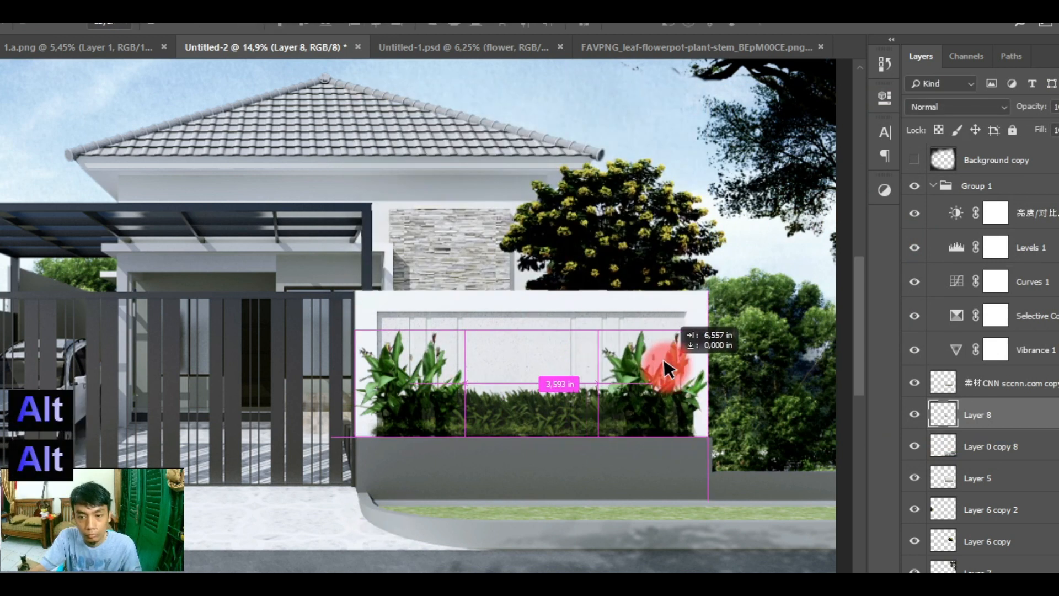
{"action": "scroll", "coordinate": [717, 348], "scroll_direction": "down", "scroll_amount": 4}
{"action": "scroll", "coordinate": [459, 230], "scroll_direction": "up", "scroll_amount": 4}
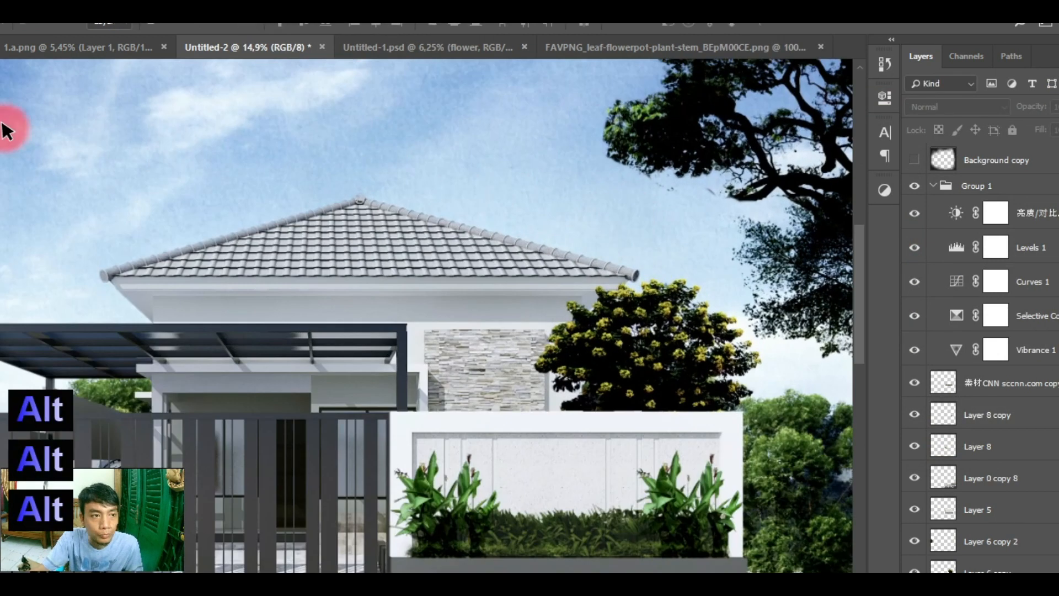
Step: Outline the tiled roof with the Polygonal Lasso and copy it from Layer 1 to its own layer
{"action": "key", "text": "l"}
{"action": "scroll", "coordinate": [263, 164], "scroll_direction": "up", "scroll_amount": 2}
{"action": "left_click", "coordinate": [130, 145]}
{"action": "left_click", "coordinate": [54, 324]}
{"action": "left_click", "coordinate": [133, 322]}
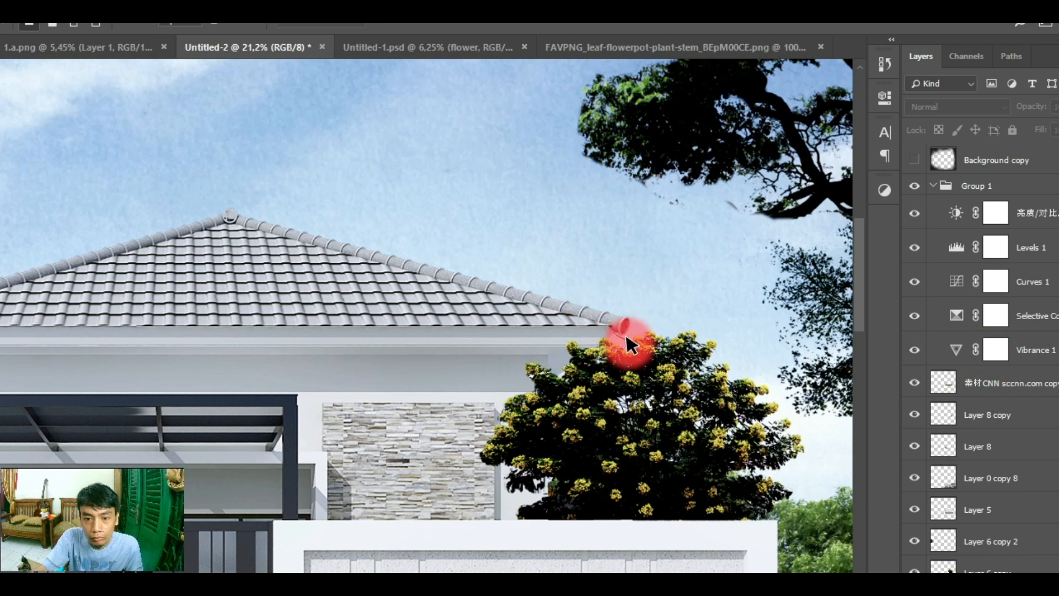
{"action": "left_click", "coordinate": [624, 336]}
{"action": "left_click", "coordinate": [662, 323]}
{"action": "left_click", "coordinate": [655, 280]}
{"action": "left_click", "coordinate": [344, 149]}
{"action": "double_click", "coordinate": [123, 128]}
{"action": "scroll", "coordinate": [988, 512], "scroll_direction": "down", "scroll_amount": 2}
{"action": "left_click", "coordinate": [977, 415]}
{"action": "key", "text": "ctrl+j"}
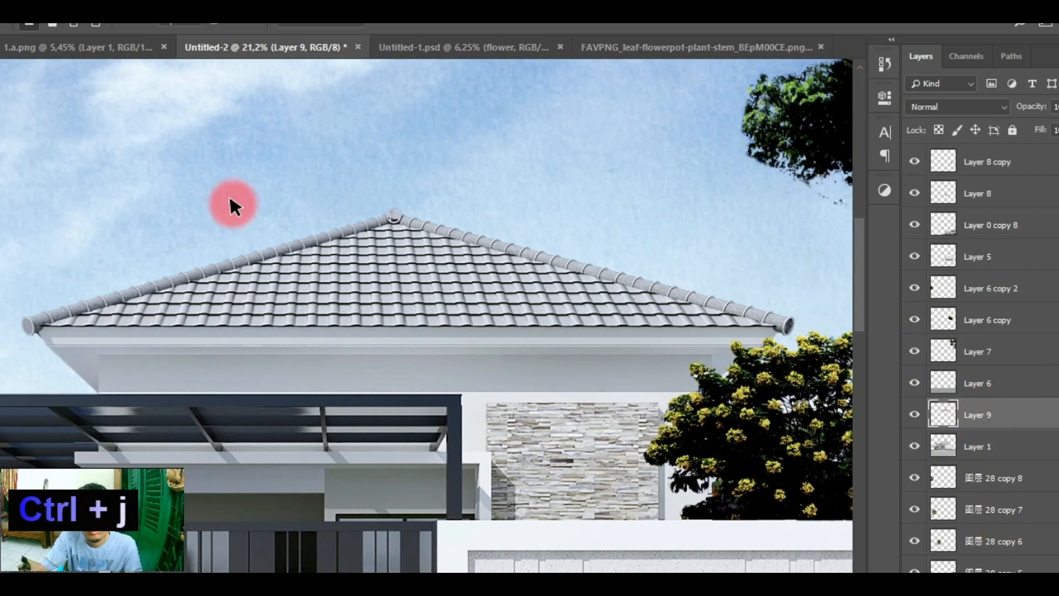
Step: Darken the copied roof layer with Curves
{"action": "key", "text": "ctrl+m"}
{"action": "left_click_drag", "start_coordinate": [655, 110], "coordinate": [982, 85]}
{"action": "left_click_drag", "start_coordinate": [986, 311], "coordinate": [984, 327]}
{"action": "left_click_drag", "start_coordinate": [981, 85], "coordinate": [739, 124]}
{"action": "left_click", "coordinate": [993, 152]}
{"action": "scroll", "coordinate": [588, 203], "scroll_direction": "down", "scroll_amount": 3}
{"action": "scroll", "coordinate": [589, 207], "scroll_direction": "down", "scroll_amount": 2}
{"action": "key", "text": "ctrl+m"}
{"action": "key", "text": "Escape"}
Step: Shift the roof layer toward red with Color Balance at +2 and darken it further with Curves
{"action": "key", "text": "ctrl+b"}
{"action": "left_click_drag", "start_coordinate": [776, 173], "coordinate": [778, 173]}
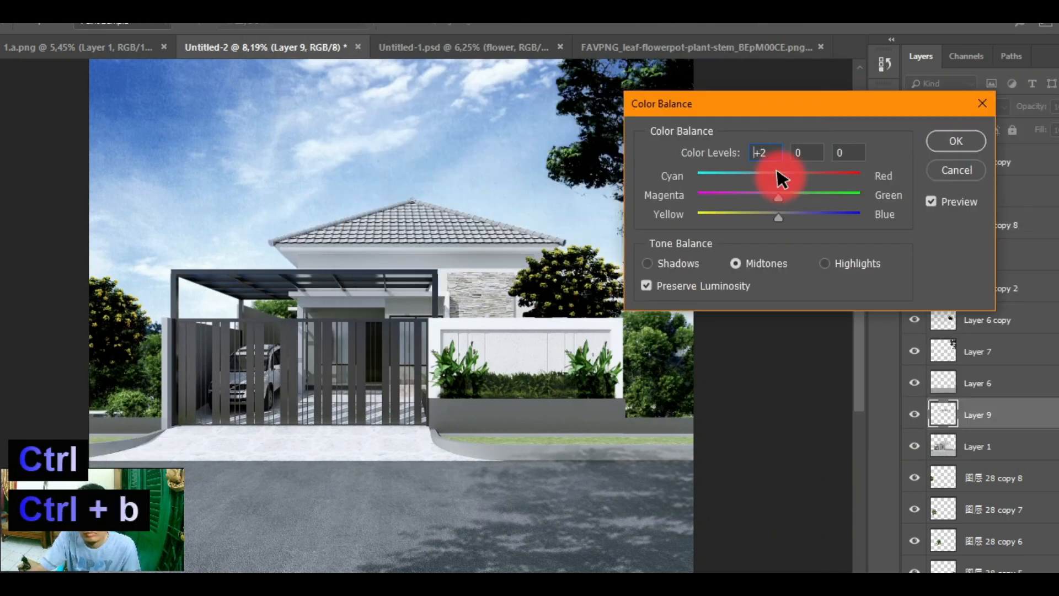
{"action": "left_click", "coordinate": [932, 142]}
{"action": "key", "text": "ctrl+m"}
{"action": "left_click_drag", "start_coordinate": [836, 291], "coordinate": [839, 310]}
{"action": "left_click_drag", "start_coordinate": [913, 234], "coordinate": [918, 232]}
{"action": "key", "text": "Return"}
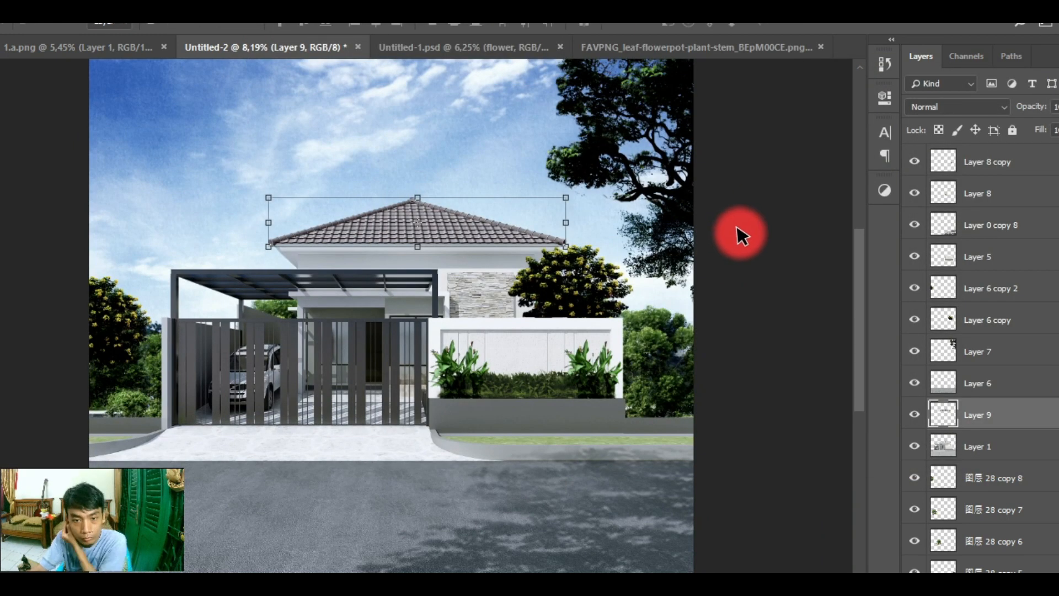
Step: Select the stone-clad wall panel beside the flowering tree and copy it to its own layer
{"action": "scroll", "coordinate": [480, 292], "scroll_direction": "up", "scroll_amount": 6}
{"action": "left_click_drag", "start_coordinate": [304, 182], "coordinate": [640, 407]}
{"action": "scroll", "coordinate": [546, 260], "scroll_direction": "down", "scroll_amount": 3}
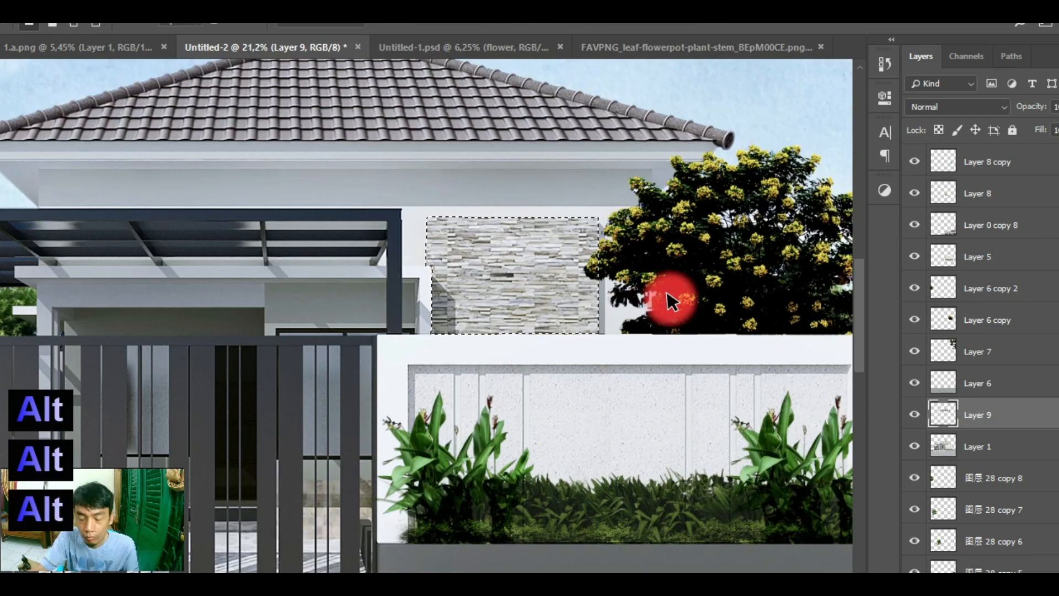
{"action": "key", "text": "ctrl+j"}
Step: Darken the stone wall layer with Curves and warm it with Color Balance at red +14
{"action": "key", "text": "ctrl+m"}
{"action": "left_click_drag", "start_coordinate": [886, 328], "coordinate": [888, 344]}
{"action": "left_click_drag", "start_coordinate": [964, 259], "coordinate": [963, 267]}
{"action": "left_click", "coordinate": [888, 344]}
{"action": "key", "text": "Return"}
{"action": "key", "text": "ctrl+b"}
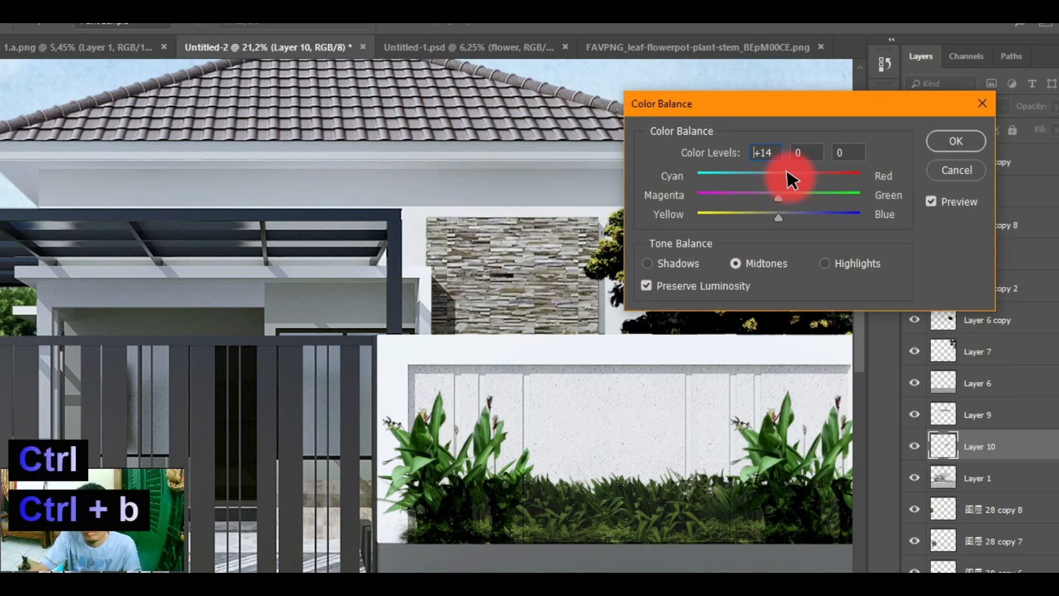
{"action": "left_click", "coordinate": [966, 139]}
{"action": "scroll", "coordinate": [568, 196], "scroll_direction": "down", "scroll_amount": 3}
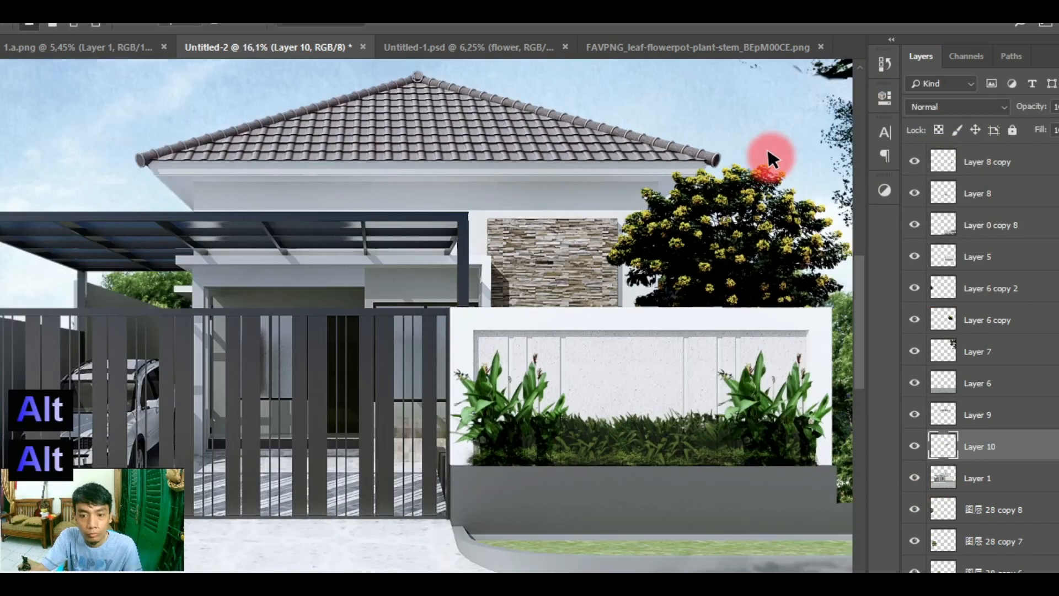
Step: Outline the white eave beneath the roof, excluding the recessed wall, with the Polygonal Lasso and copy it from Layer 1 to its own layer
{"action": "scroll", "coordinate": [440, 154], "scroll_direction": "up", "scroll_amount": 3}
{"action": "scroll", "coordinate": [255, 163], "scroll_direction": "up", "scroll_amount": 3}
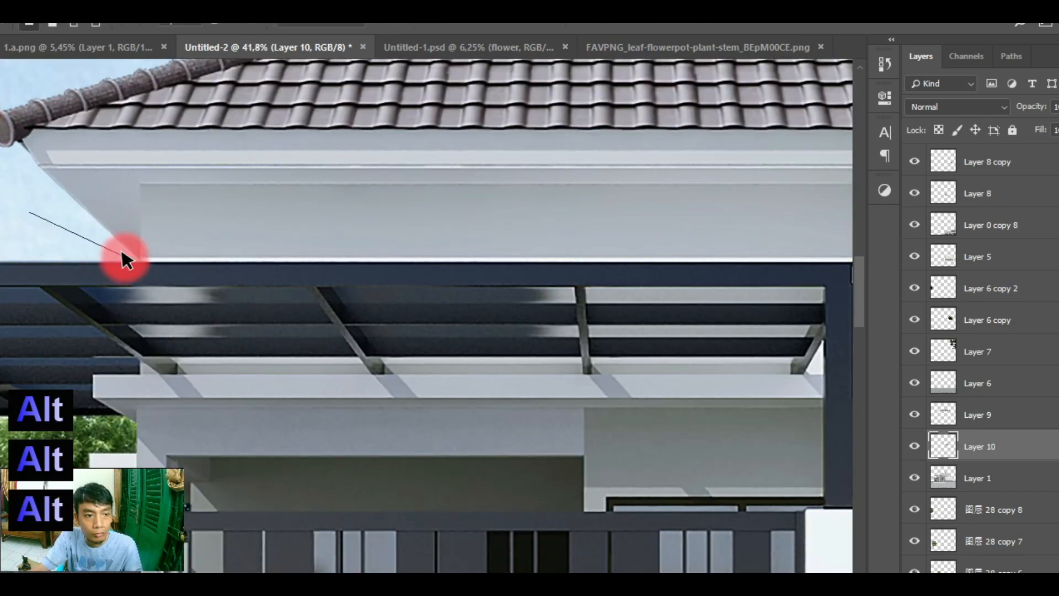
{"action": "left_click", "coordinate": [140, 258]}
{"action": "left_click", "coordinate": [140, 183]}
{"action": "left_click", "coordinate": [454, 184], "text": "shift"}
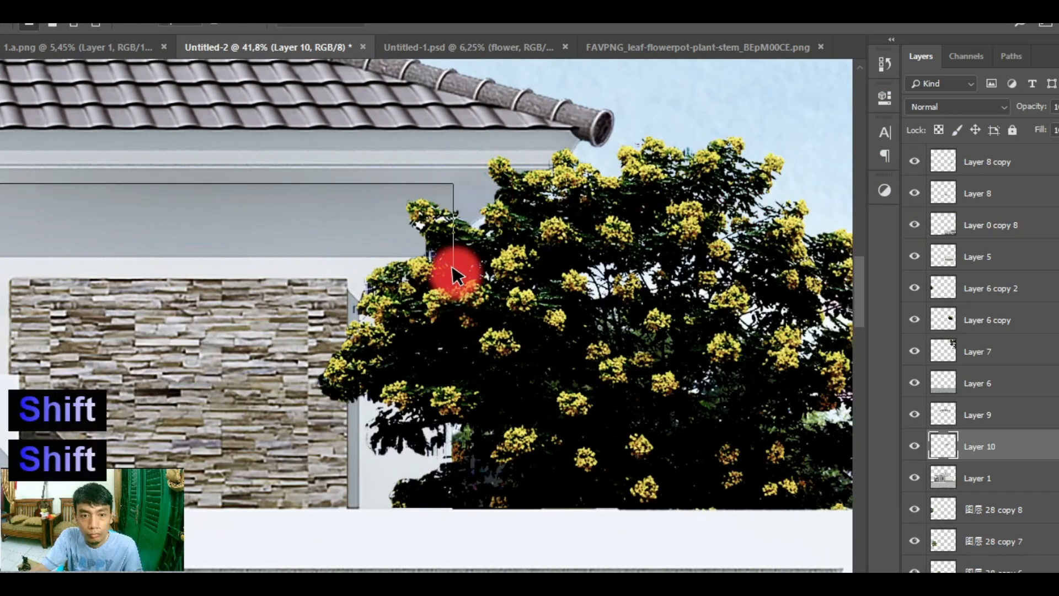
{"action": "left_click", "coordinate": [453, 269], "text": "shift"}
{"action": "left_click", "coordinate": [745, 245]}
{"action": "left_click", "coordinate": [766, 102]}
{"action": "left_click", "coordinate": [591, 84]}
{"action": "double_click", "coordinate": [524, 148]}
{"action": "left_click", "coordinate": [977, 478]}
{"action": "key", "text": "ctrl+j"}
Step: Raise the contrast of the eave layer with Curves, lowering the dark tones and lifting the light point to input 179, output 192
{"action": "scroll", "coordinate": [390, 193], "scroll_direction": "down", "scroll_amount": 3}
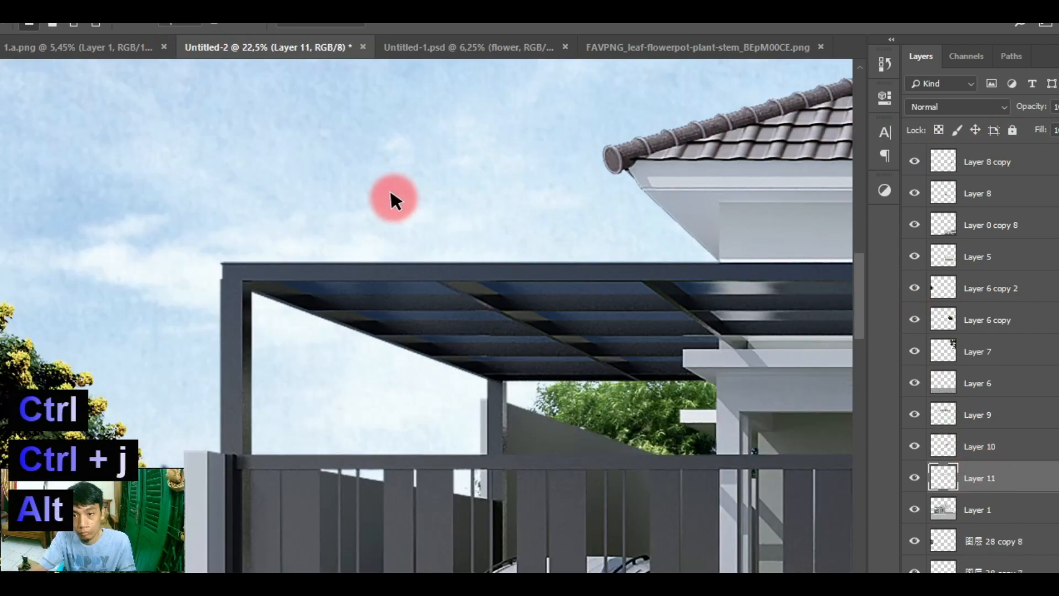
{"action": "scroll", "coordinate": [390, 193], "scroll_direction": "down", "scroll_amount": 2}
{"action": "key", "text": "ctrl+m"}
{"action": "left_click_drag", "start_coordinate": [922, 345], "coordinate": [925, 357]}
{"action": "left_click", "coordinate": [1001, 259]}
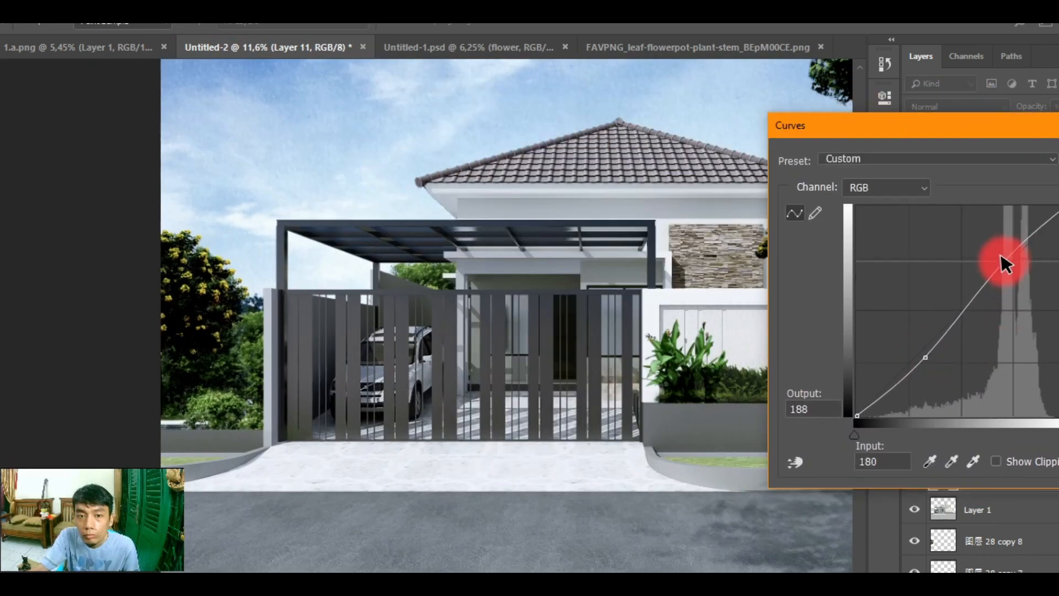
{"action": "left_click_drag", "start_coordinate": [936, 132], "coordinate": [992, 114]}
{"action": "left_click_drag", "start_coordinate": [979, 339], "coordinate": [975, 336]}
{"action": "left_click_drag", "start_coordinate": [977, 112], "coordinate": [732, 99]}
{"action": "left_click_drag", "start_coordinate": [815, 236], "coordinate": [814, 231]}
{"action": "left_click_drag", "start_coordinate": [1015, 99], "coordinate": [801, 128]}
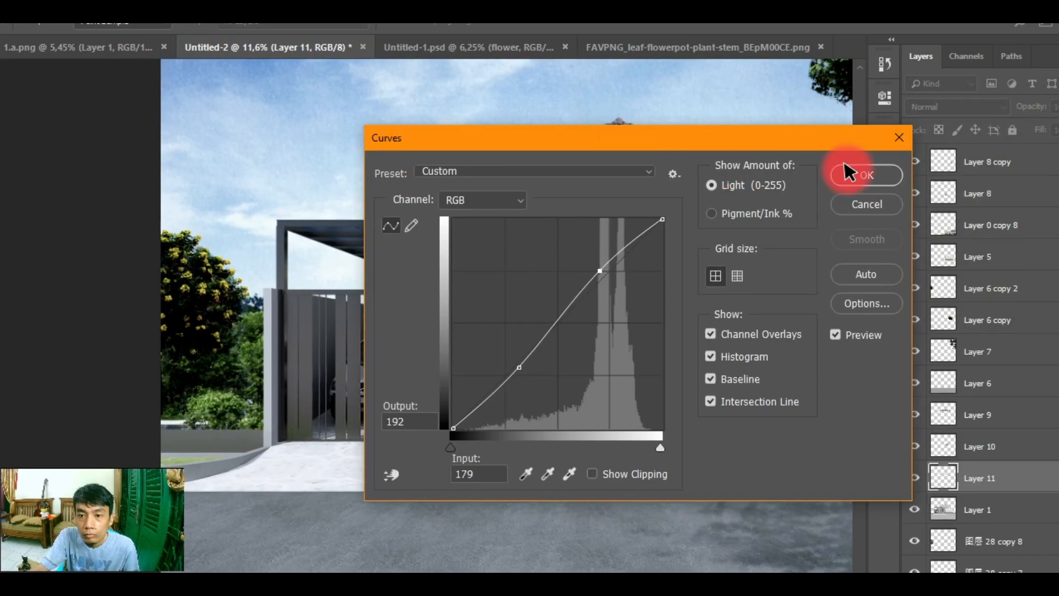
{"action": "left_click", "coordinate": [849, 173]}
Step: Select Layer 5, which holds the textured front wall panel behind the planter plants
{"action": "scroll", "coordinate": [645, 237], "scroll_direction": "down", "scroll_amount": 2}
{"action": "scroll", "coordinate": [763, 362], "scroll_direction": "up", "scroll_amount": 4}
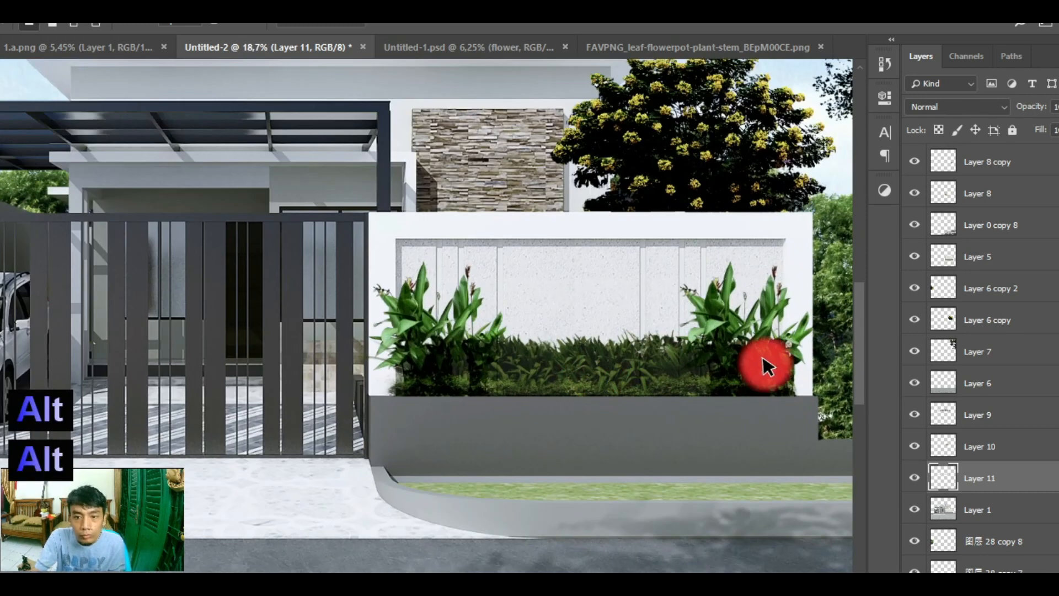
{"action": "left_click", "coordinate": [651, 276], "text": "ctrl"}
{"action": "key", "text": "ctrl+m"}
{"action": "key", "text": "Escape"}
{"action": "scroll", "coordinate": [823, 300], "scroll_direction": "down", "scroll_amount": 2}
{"action": "key", "text": "ctrl+m"}
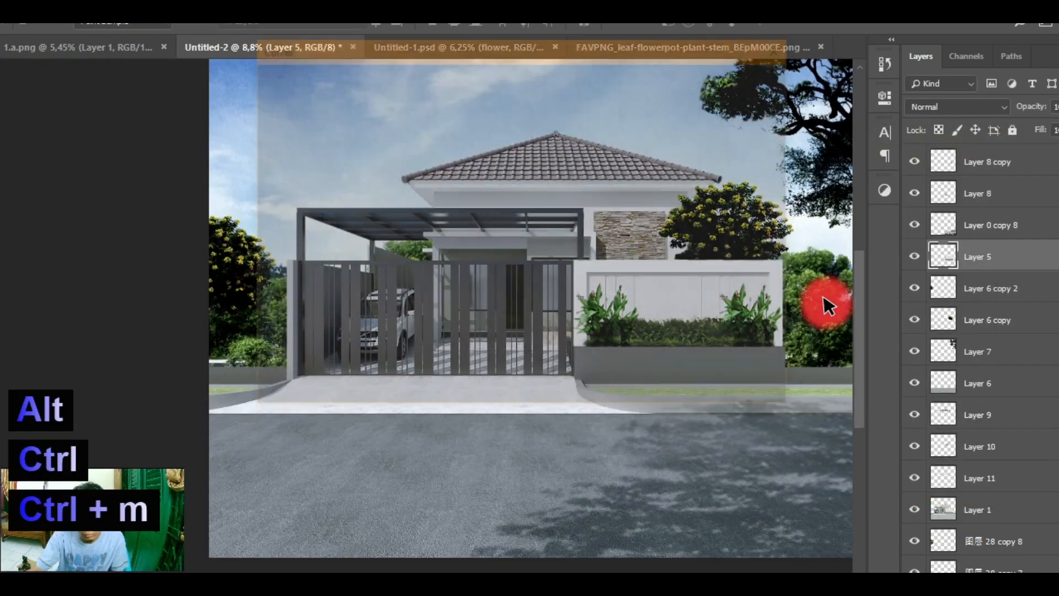
{"action": "key", "text": "Escape"}
Step: Marquee-select the textured front wall panel on Layer 5, darken it with a two-point Curves adjustment, and clear the selection
{"action": "scroll", "coordinate": [822, 301], "scroll_direction": "up", "scroll_amount": 3}
{"action": "key", "text": "m"}
{"action": "left_click_drag", "start_coordinate": [225, 109], "coordinate": [783, 342]}
{"action": "key", "text": "ctrl+m"}
{"action": "left_click_drag", "start_coordinate": [1034, 367], "coordinate": [1028, 378]}
{"action": "left_click_drag", "start_coordinate": [1000, 145], "coordinate": [882, 144]}
{"action": "left_click_drag", "start_coordinate": [913, 378], "coordinate": [918, 382]}
{"action": "left_click_drag", "start_coordinate": [1008, 284], "coordinate": [1017, 293]}
{"action": "left_click_drag", "start_coordinate": [918, 381], "coordinate": [922, 383]}
{"action": "left_click_drag", "start_coordinate": [1017, 293], "coordinate": [1021, 293]}
{"action": "left_click_drag", "start_coordinate": [954, 143], "coordinate": [630, 149]}
{"action": "left_click", "coordinate": [944, 190]}
{"action": "key", "text": "ctrl+d"}
{"action": "scroll", "coordinate": [780, 244], "scroll_direction": "down", "scroll_amount": 3}
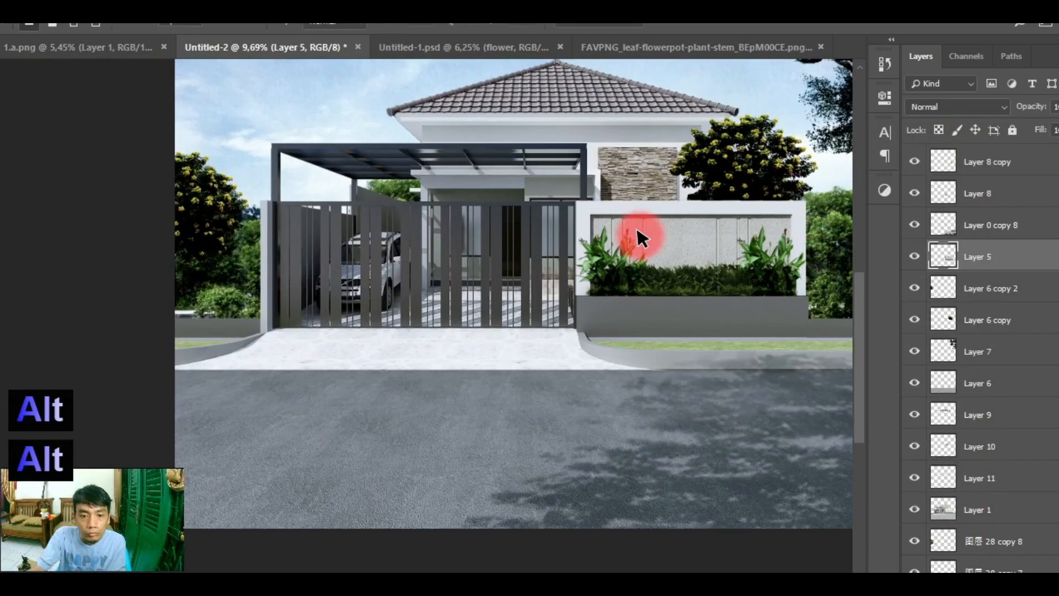
Step: Select the pale paved driveway on Layer 1 with the Magic Wand, refine its edge with the lasso, and copy it to its own layer
{"action": "scroll", "coordinate": [638, 236], "scroll_direction": "up", "scroll_amount": 3}
{"action": "key", "text": "w"}
{"action": "left_click", "coordinate": [977, 509]}
{"action": "left_click", "coordinate": [407, 343]}
{"action": "scroll", "coordinate": [408, 345], "scroll_direction": "down", "scroll_amount": 2}
{"action": "scroll", "coordinate": [189, 338], "scroll_direction": "up", "scroll_amount": 10}
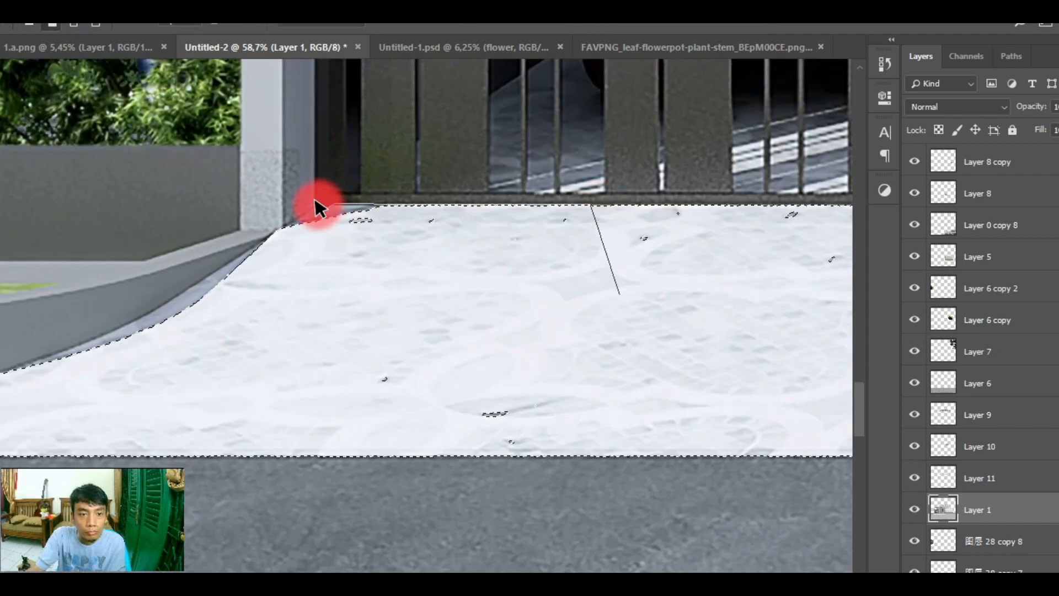
{"action": "scroll", "coordinate": [134, 313], "scroll_direction": "left", "scroll_amount": 3}
{"action": "left_click", "coordinate": [36, 397]}
{"action": "left_click", "coordinate": [28, 425]}
{"action": "double_click", "coordinate": [783, 427]}
{"action": "scroll", "coordinate": [604, 329], "scroll_direction": "down", "scroll_amount": 10}
{"action": "key", "text": "ctrl+j"}
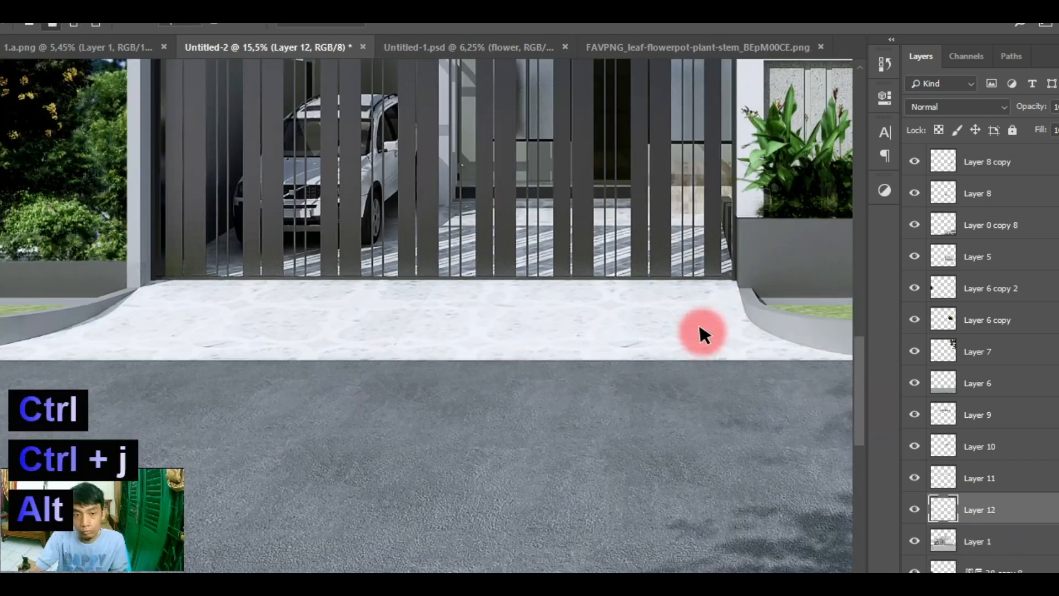
Step: Darken the driveway layer with Curves by lowering its shadow and light tones to bring out the paving pattern
{"action": "key", "text": "ctrl+m"}
{"action": "left_click_drag", "start_coordinate": [728, 148], "coordinate": [1049, 126]}
{"action": "left_click_drag", "start_coordinate": [927, 338], "coordinate": [925, 390]}
{"action": "left_click_drag", "start_coordinate": [1013, 284], "coordinate": [1013, 299]}
{"action": "key", "text": "Return"}
{"action": "scroll", "coordinate": [469, 258], "scroll_direction": "down", "scroll_amount": 6}
{"action": "scroll", "coordinate": [529, 390], "scroll_direction": "up", "scroll_amount": 6}
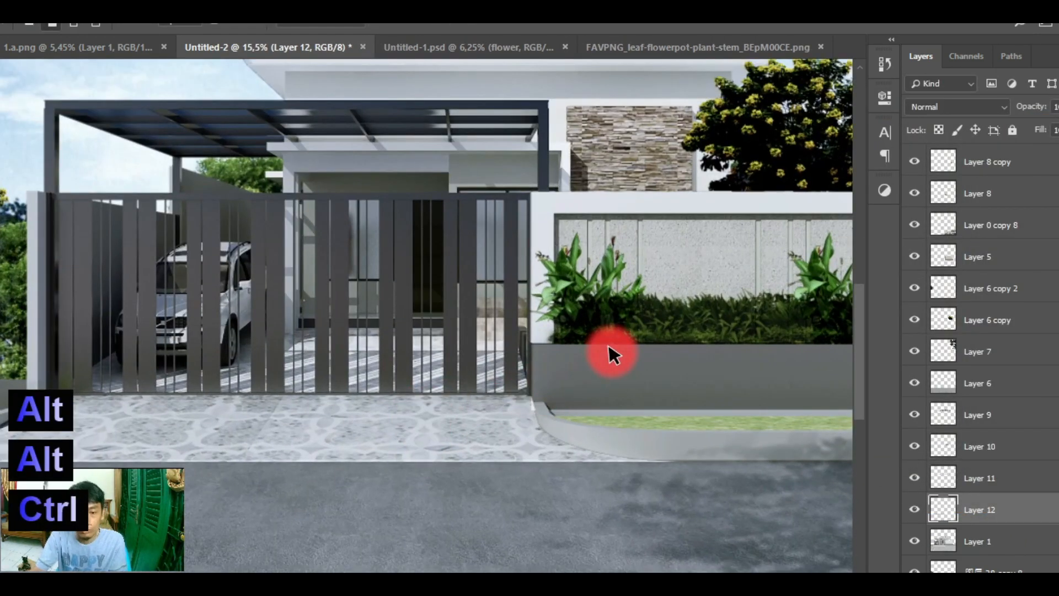
Step: Increase the driveway paving's contrast with a second Curves adjustment, lowering the dark tones and raising the light ones
{"action": "key", "text": "ctrl+n"}
{"action": "key", "text": "Escape"}
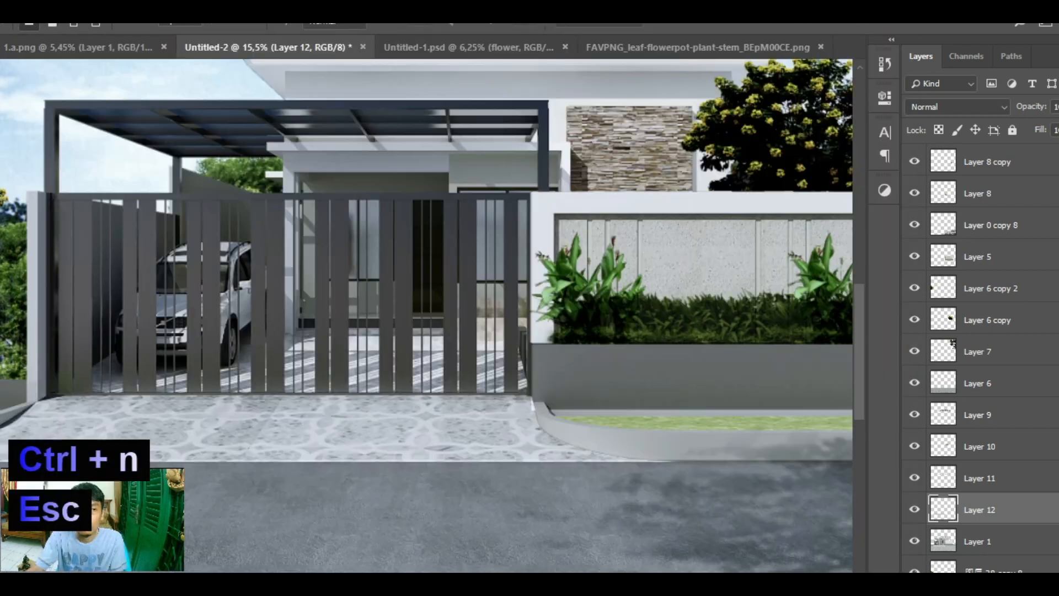
{"action": "key", "text": "ctrl+m"}
{"action": "left_click_drag", "start_coordinate": [579, 103], "coordinate": [810, 91]}
{"action": "left_click_drag", "start_coordinate": [797, 318], "coordinate": [797, 331]}
{"action": "left_click_drag", "start_coordinate": [874, 251], "coordinate": [881, 236]}
{"action": "left_click_drag", "start_coordinate": [797, 330], "coordinate": [796, 341]}
{"action": "left_click_drag", "start_coordinate": [1003, 84], "coordinate": [761, 84]}
{"action": "left_click", "coordinate": [937, 120]}
{"action": "scroll", "coordinate": [451, 291], "scroll_direction": "down", "scroll_amount": 8}
{"action": "scroll", "coordinate": [451, 291], "scroll_direction": "up", "scroll_amount": 2}
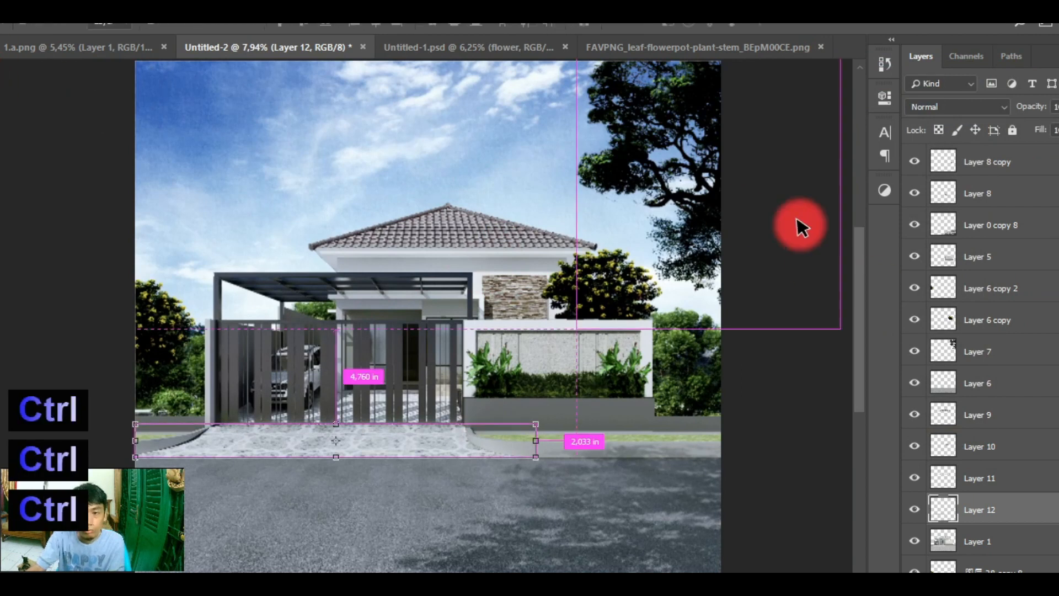
Step: Bring an image from Untitled-1.psd into the facade document as a new background element and resize it
{"action": "left_click", "coordinate": [816, 236], "text": "ctrl"}
{"action": "scroll", "coordinate": [815, 236], "scroll_direction": "down", "scroll_amount": 3}
{"action": "left_click", "coordinate": [508, 48]}
{"action": "left_click", "coordinate": [499, 235], "text": "ctrl"}
{"action": "left_click_drag", "start_coordinate": [504, 272], "coordinate": [330, 232]}
{"action": "scroll", "coordinate": [325, 227], "scroll_direction": "down", "scroll_amount": 6}
{"action": "left_click_drag", "start_coordinate": [206, 166], "coordinate": [407, 244]}
{"action": "key", "text": "Return"}
Step: Move the imported image behind the house and tree layers, reposition it at the carport side, and delete it
{"action": "left_click_drag", "start_coordinate": [473, 289], "coordinate": [423, 338]}
{"action": "left_click_drag", "start_coordinate": [995, 168], "coordinate": [1010, 492]}
{"action": "scroll", "coordinate": [1009, 485], "scroll_direction": "down", "scroll_amount": 3}
{"action": "left_click_drag", "start_coordinate": [1010, 222], "coordinate": [1012, 491]}
{"action": "scroll", "coordinate": [1012, 486], "scroll_direction": "down", "scroll_amount": 2}
{"action": "left_click_drag", "start_coordinate": [1004, 288], "coordinate": [1010, 543]}
{"action": "scroll", "coordinate": [253, 283], "scroll_direction": "up", "scroll_amount": 3}
{"action": "scroll", "coordinate": [432, 294], "scroll_direction": "up", "scroll_amount": 3}
{"action": "left_click_drag", "start_coordinate": [200, 280], "coordinate": [255, 279]}
{"action": "scroll", "coordinate": [331, 282], "scroll_direction": "down", "scroll_amount": 4}
{"action": "mouse_move", "coordinate": [454, 257]}
{"action": "left_mouse_down"}
{"action": "mouse_move", "coordinate": [500, 241]}
{"action": "mouse_move", "coordinate": [449, 268]}
{"action": "left_mouse_up"}
{"action": "key", "text": "Return"}
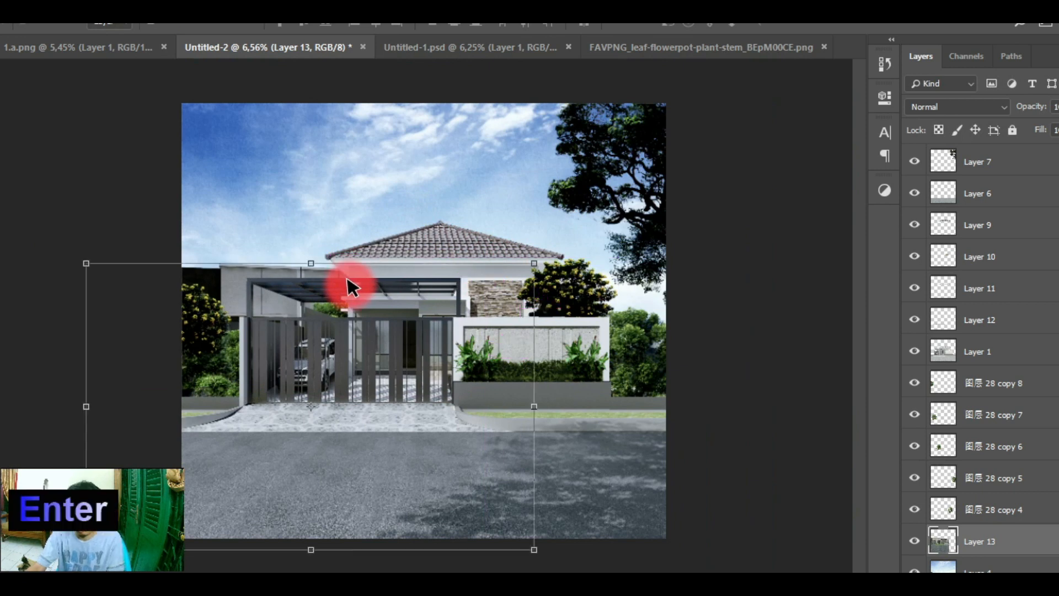
{"action": "key", "text": "Delete"}
Step: Duplicate the green bush behind the carport and place the copy beside it to fill the gap
{"action": "key", "text": "alt+bracketright"}
{"action": "key", "text": "alt+bracketright"}
{"action": "left_click_drag", "start_coordinate": [283, 291], "coordinate": [241, 326]}
{"action": "scroll", "coordinate": [270, 293], "scroll_direction": "up", "scroll_amount": 3}
{"action": "scroll", "coordinate": [241, 326], "scroll_direction": "down", "scroll_amount": 3}
Step: Raise the contrast of the main house render on Layer 1 with Curves, lowering the dark tones and slightly lifting the light ones
{"action": "left_click", "coordinate": [620, 347], "text": "ctrl"}
{"action": "left_click", "coordinate": [622, 355], "text": "ctrl"}
{"action": "scroll", "coordinate": [622, 355], "scroll_direction": "up", "scroll_amount": 1}
{"action": "key", "text": "ctrl+m"}
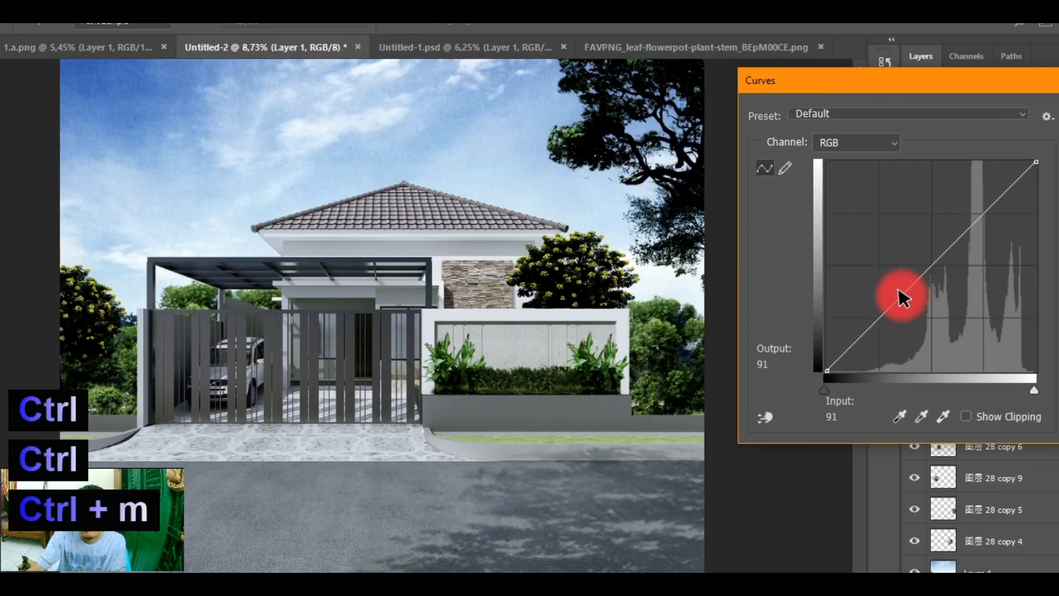
{"action": "left_click_drag", "start_coordinate": [901, 295], "coordinate": [900, 315]}
{"action": "left_click_drag", "start_coordinate": [969, 237], "coordinate": [970, 231]}
{"action": "left_click_drag", "start_coordinate": [984, 81], "coordinate": [606, 79]}
{"action": "left_click", "coordinate": [856, 117]}
{"action": "left_click", "coordinate": [771, 270], "text": "ctrl"}
{"action": "scroll", "coordinate": [777, 260], "scroll_direction": "down", "scroll_amount": 1}
{"action": "scroll", "coordinate": [511, 237], "scroll_direction": "down", "scroll_amount": 1}
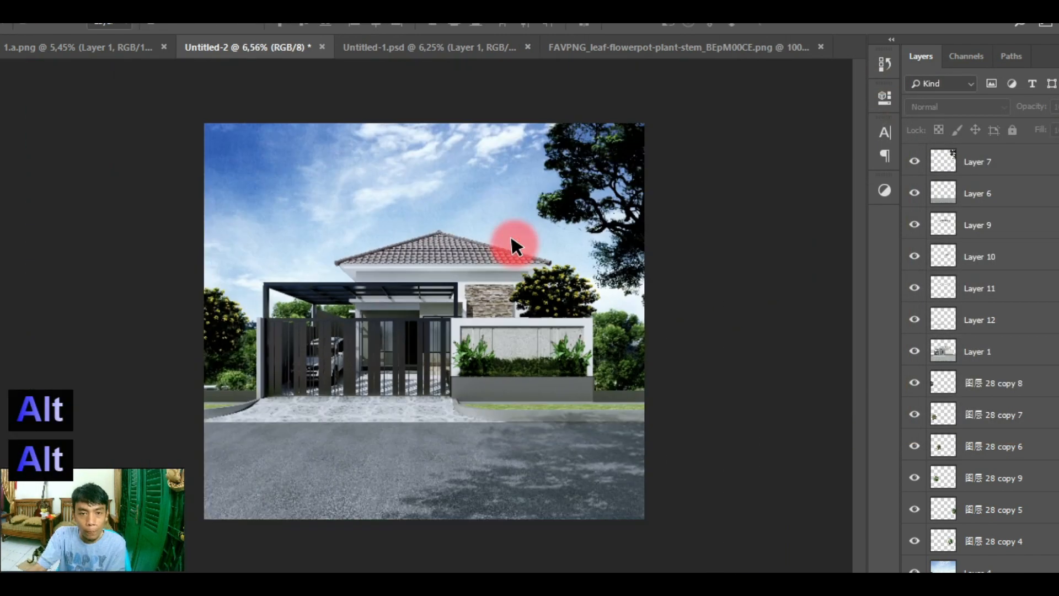
{"action": "scroll", "coordinate": [950, 229], "scroll_direction": "up", "scroll_amount": 10}
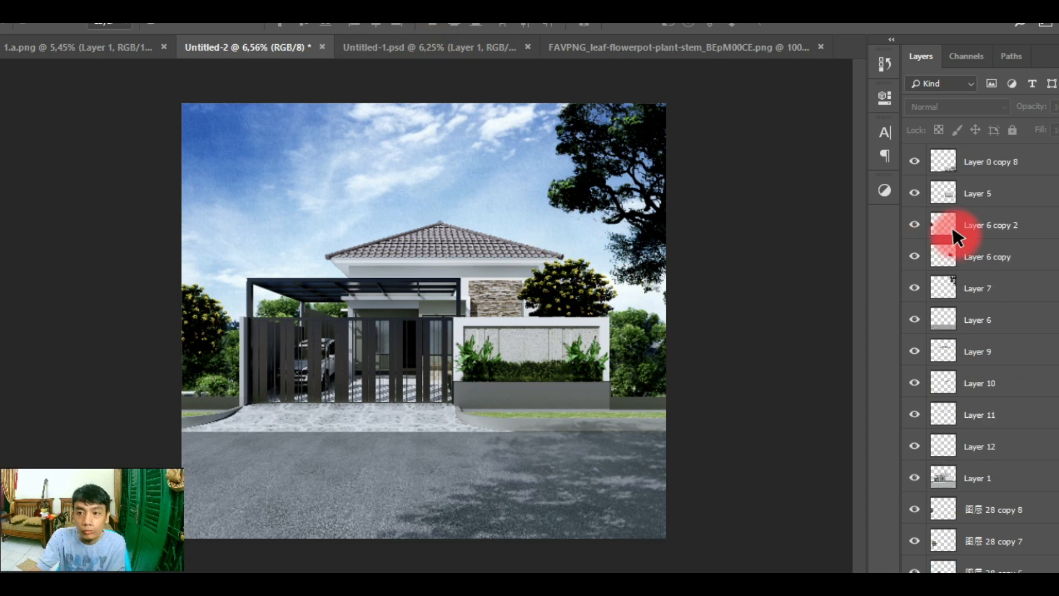
Step: Start saving under a new name and create and open a folder named psd inside the project's 3d folder
{"action": "key", "text": "ctrl+shift+s"}
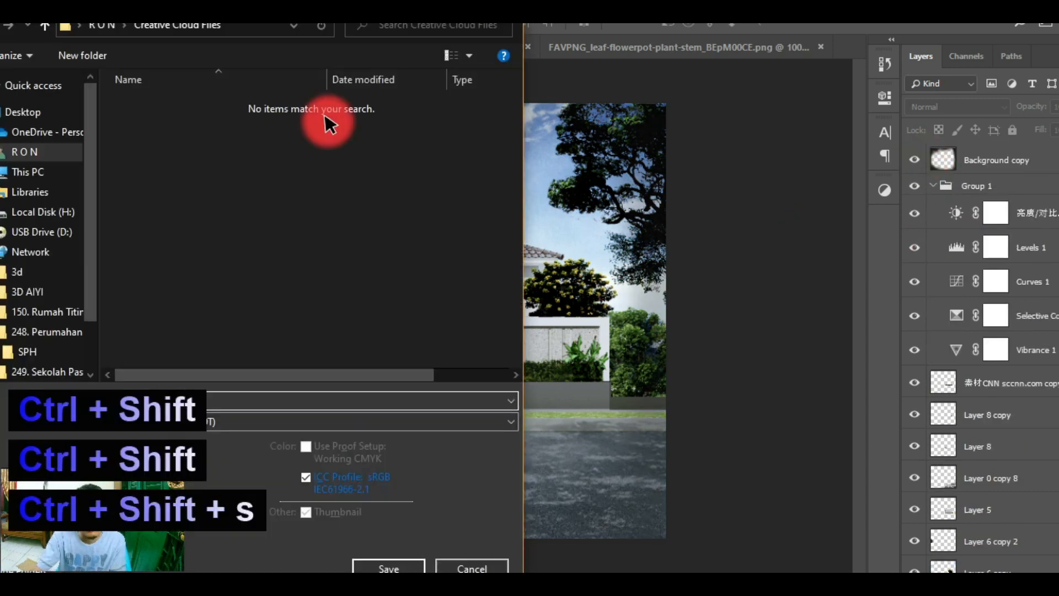
{"action": "double_click", "coordinate": [177, 189]}
{"action": "left_click_drag", "start_coordinate": [546, 90], "coordinate": [546, 326]}
{"action": "double_click", "coordinate": [182, 251]}
{"action": "double_click", "coordinate": [177, 103]}
{"action": "left_click", "coordinate": [118, 56]}
{"action": "type", "text": "psd"}
{"action": "key", "text": "Return"}
{"action": "key", "text": "Return"}
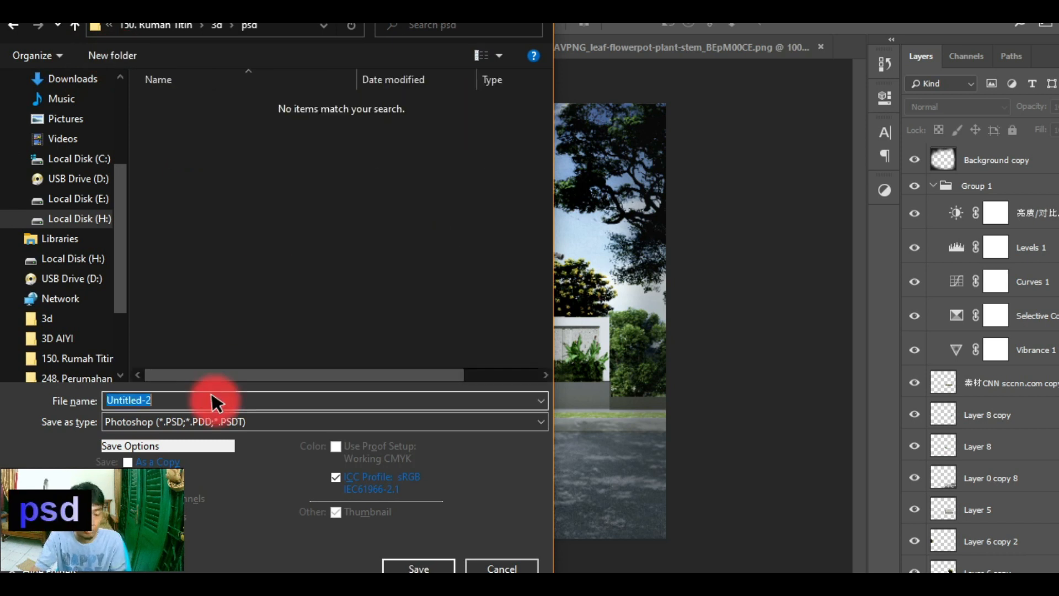
Step: Save the layered document in the psd folder as a Photoshop file named 1
{"action": "type", "text": "1"}
{"action": "key", "text": "Return"}
{"action": "left_click", "coordinate": [714, 148]}
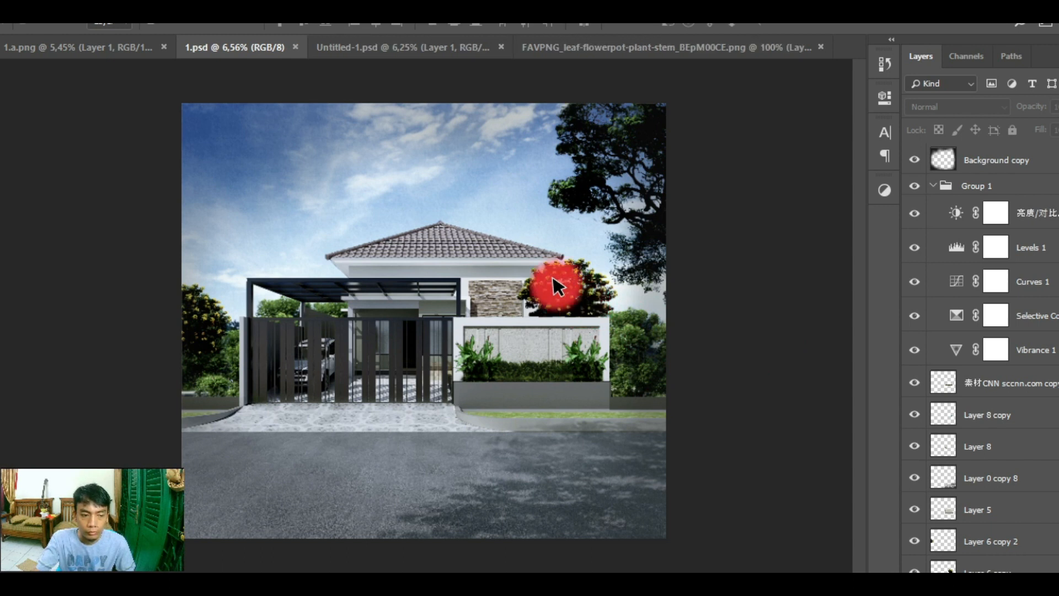
Step: Select the flowering tree layer, Layer 6 copy, and brighten its lighter tones with Curves at input 143, output 166
{"action": "right_click", "coordinate": [580, 285]}
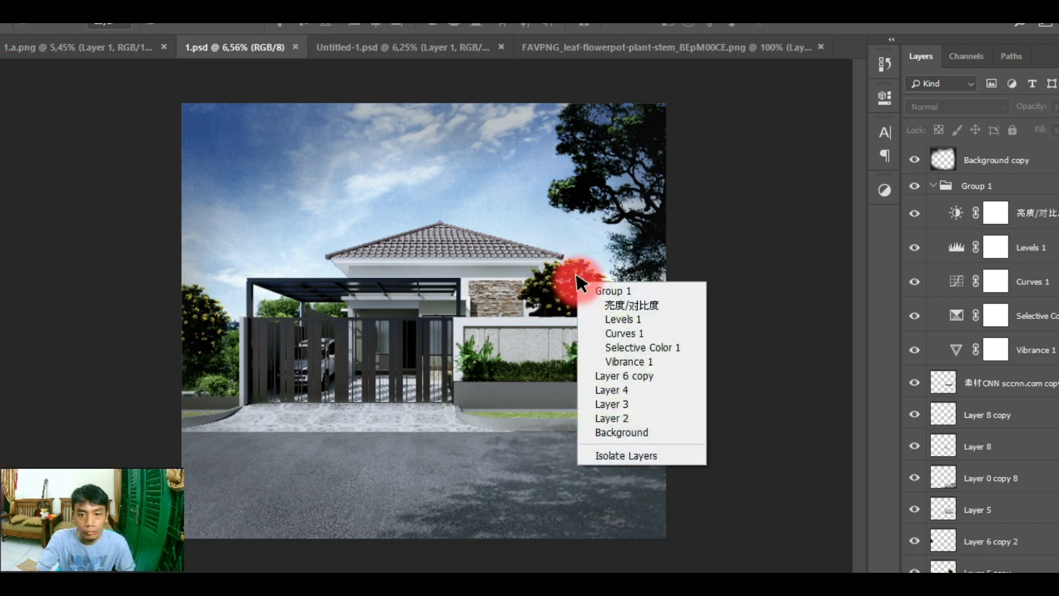
{"action": "left_click", "coordinate": [623, 375]}
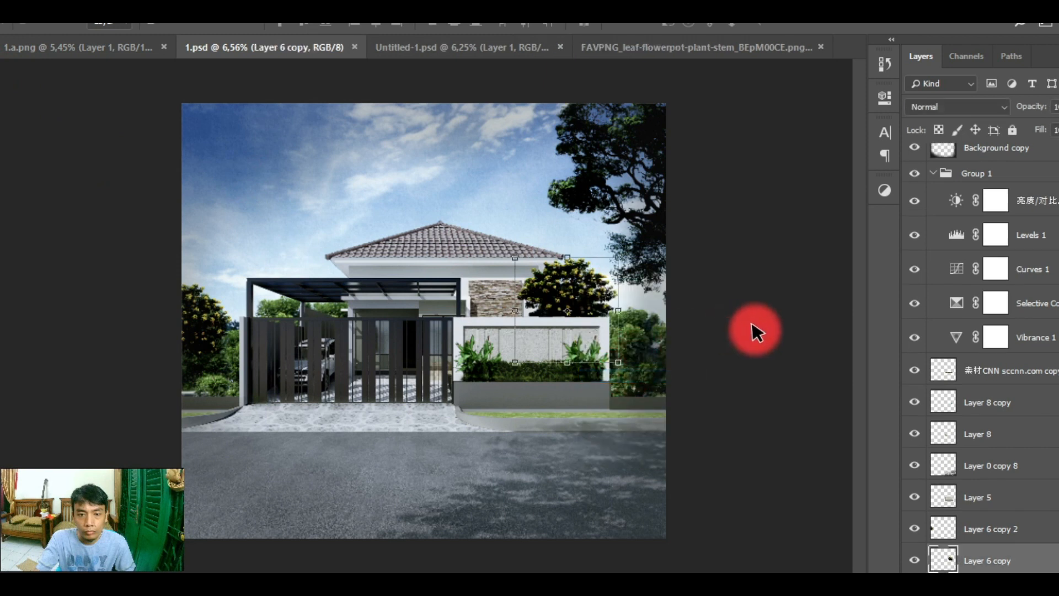
{"action": "key", "text": "ctrl"}
{"action": "key", "text": "ctrl"}
{"action": "key", "text": "ctrl+m"}
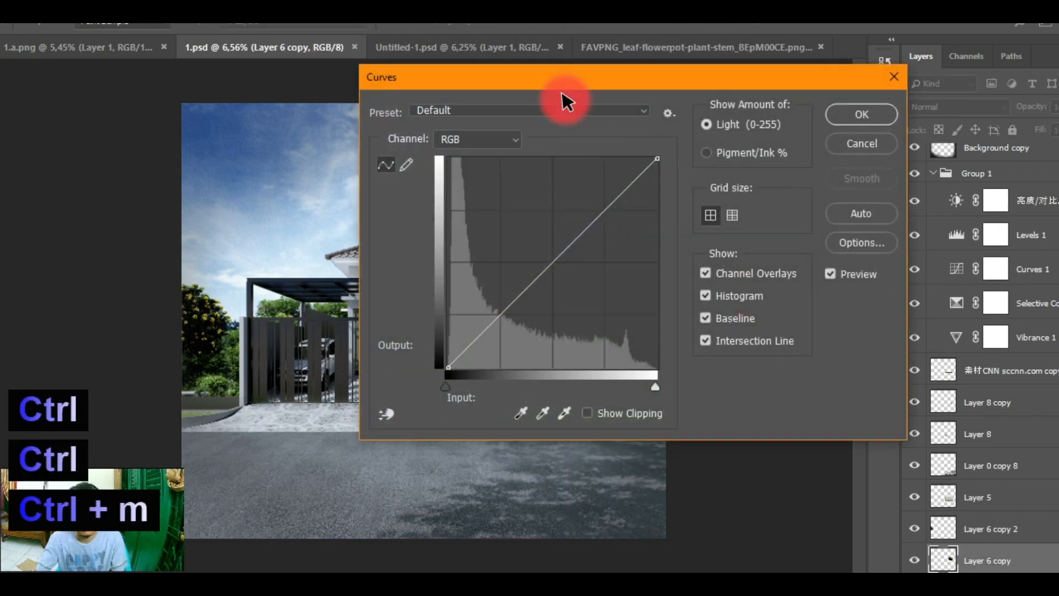
{"action": "left_click_drag", "start_coordinate": [562, 100], "coordinate": [906, 109]}
{"action": "left_click", "coordinate": [869, 321]}
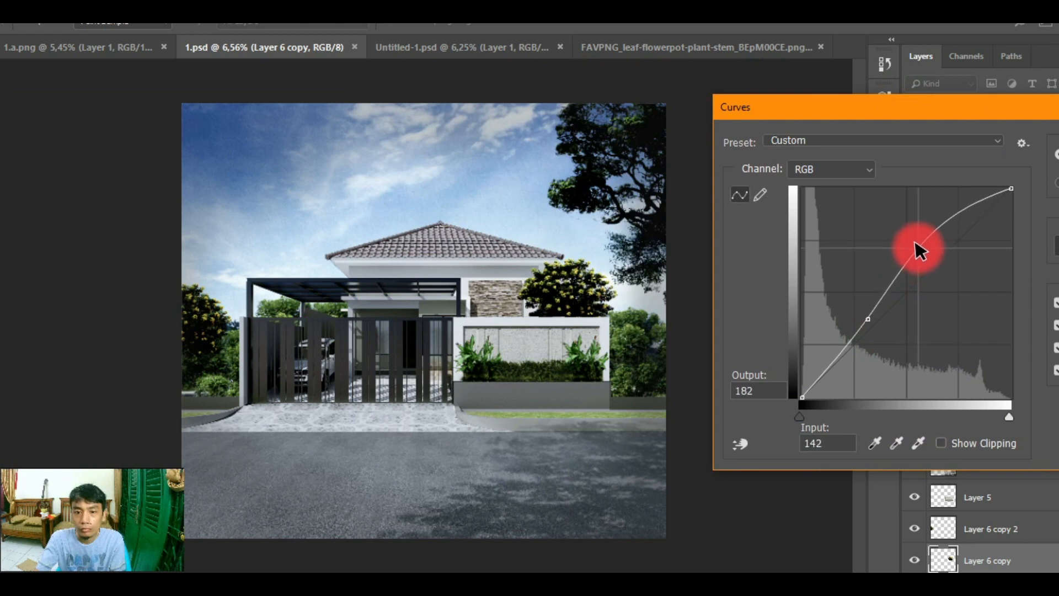
{"action": "left_click_drag", "start_coordinate": [916, 246], "coordinate": [918, 245]}
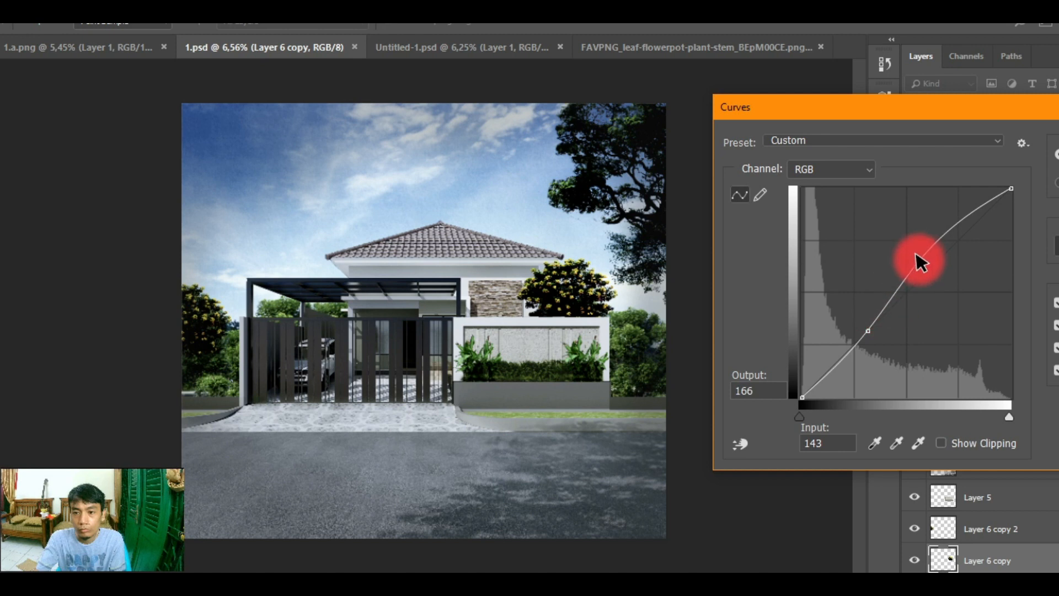
{"action": "left_click_drag", "start_coordinate": [927, 108], "coordinate": [662, 86]}
{"action": "left_click", "coordinate": [930, 131]}
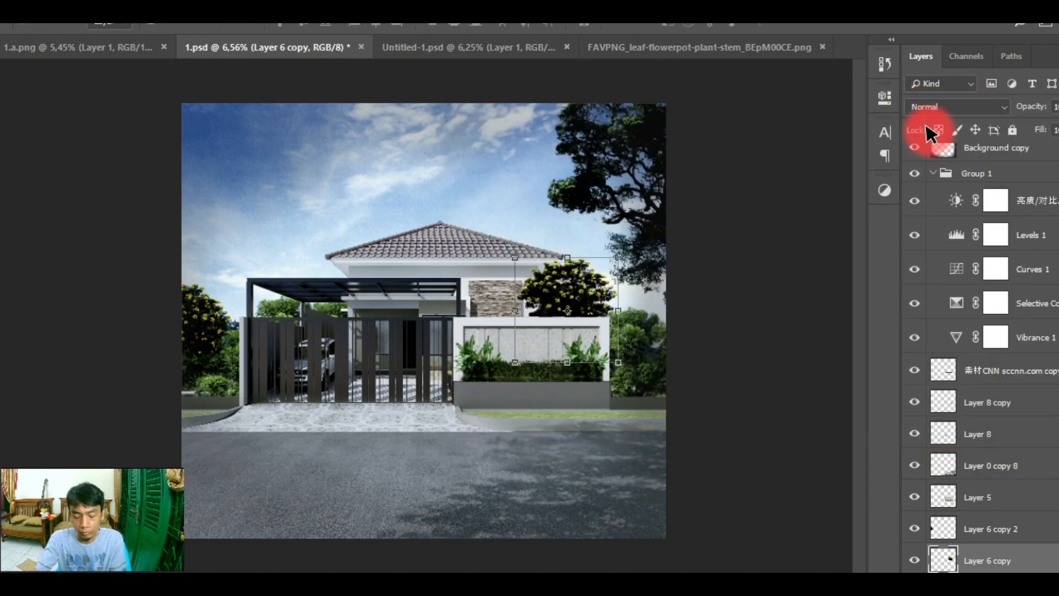
Step: Warm the flowering tree's midtones with Color Balance at red +31
{"action": "key", "text": "ctrl+b"}
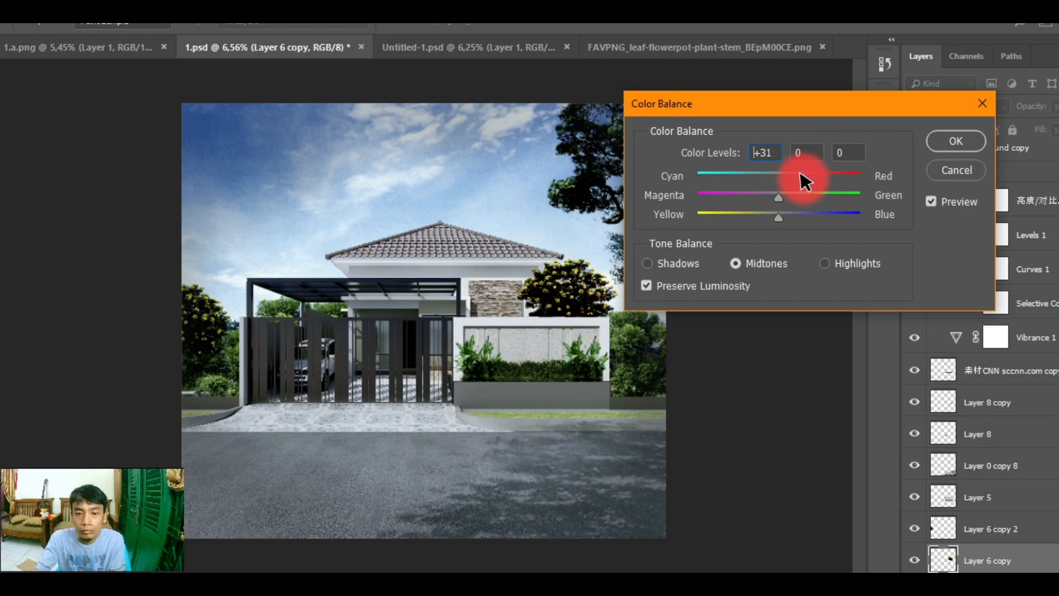
{"action": "left_click", "coordinate": [963, 143]}
{"action": "scroll", "coordinate": [320, 307], "scroll_direction": "up", "scroll_amount": 4}
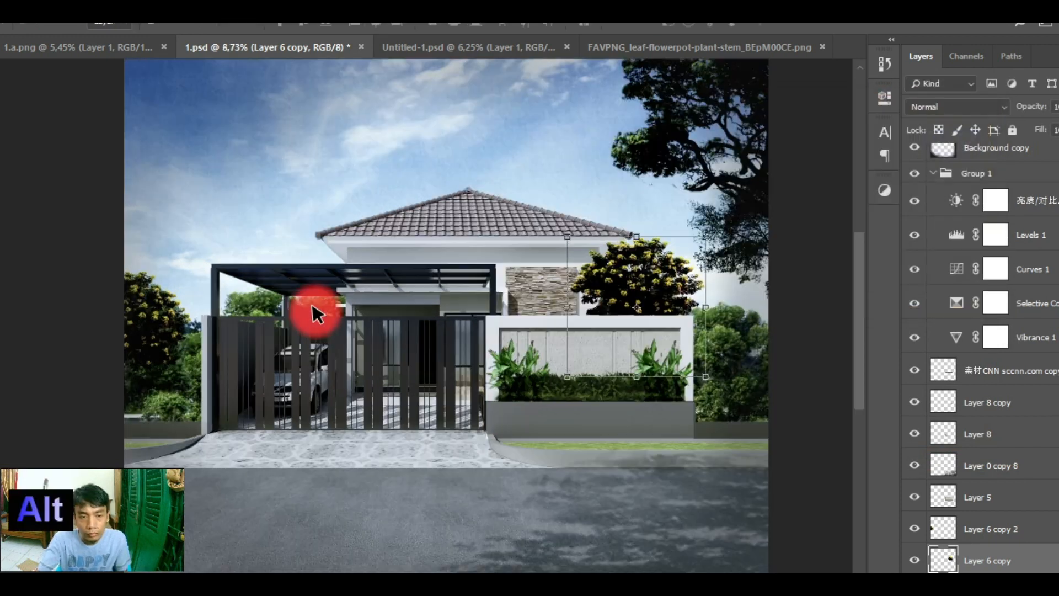
{"action": "scroll", "coordinate": [292, 306], "scroll_direction": "down", "scroll_amount": 1}
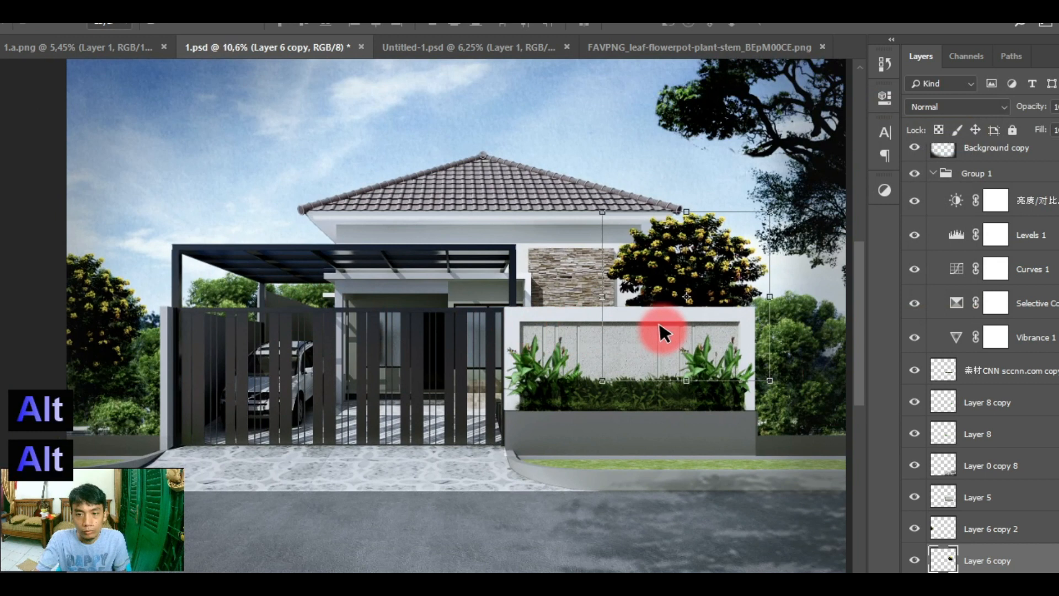
{"action": "scroll", "coordinate": [366, 326], "scroll_direction": "down", "scroll_amount": 1}
{"action": "scroll", "coordinate": [495, 316], "scroll_direction": "up", "scroll_amount": 1}
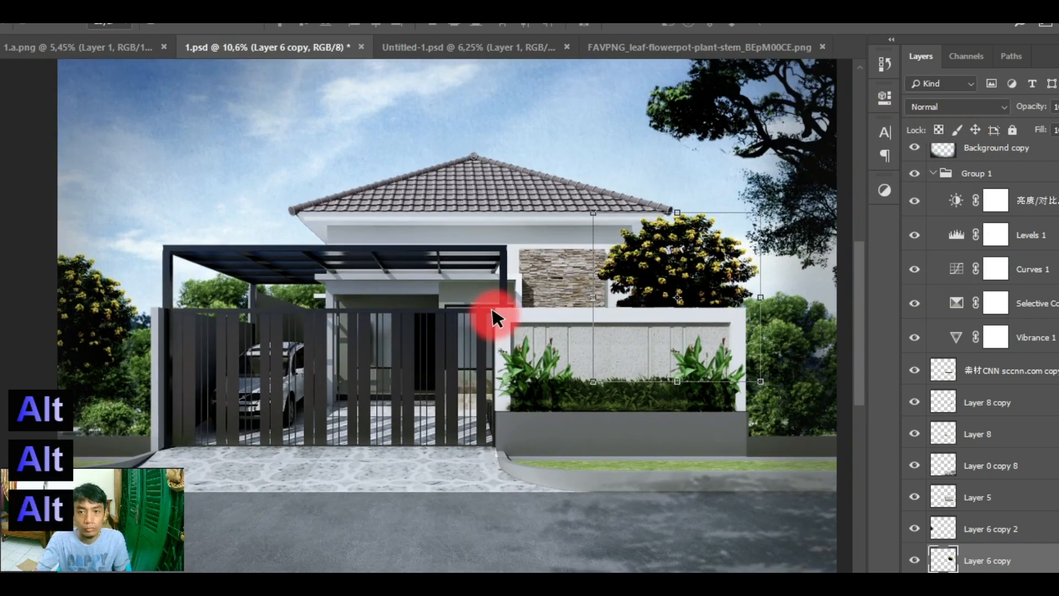
Step: Save a JPEG copy named 1 in the psd folder at quality 8, Baseline Standard, and save the layered PSD
{"action": "key", "text": "ctrl+shift+s"}
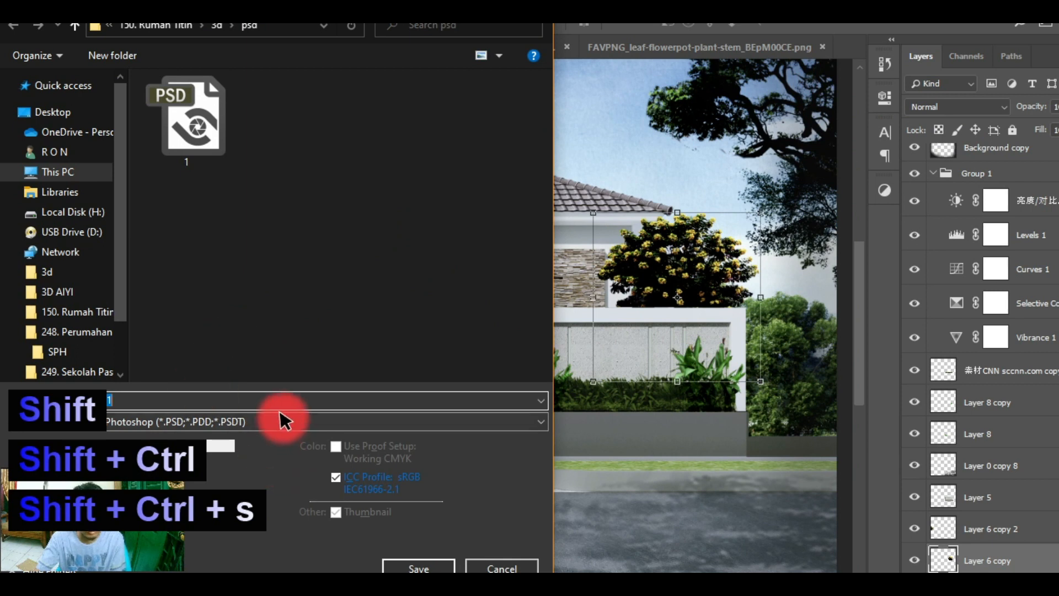
{"action": "left_click", "coordinate": [282, 421]}
{"action": "left_click", "coordinate": [149, 253]}
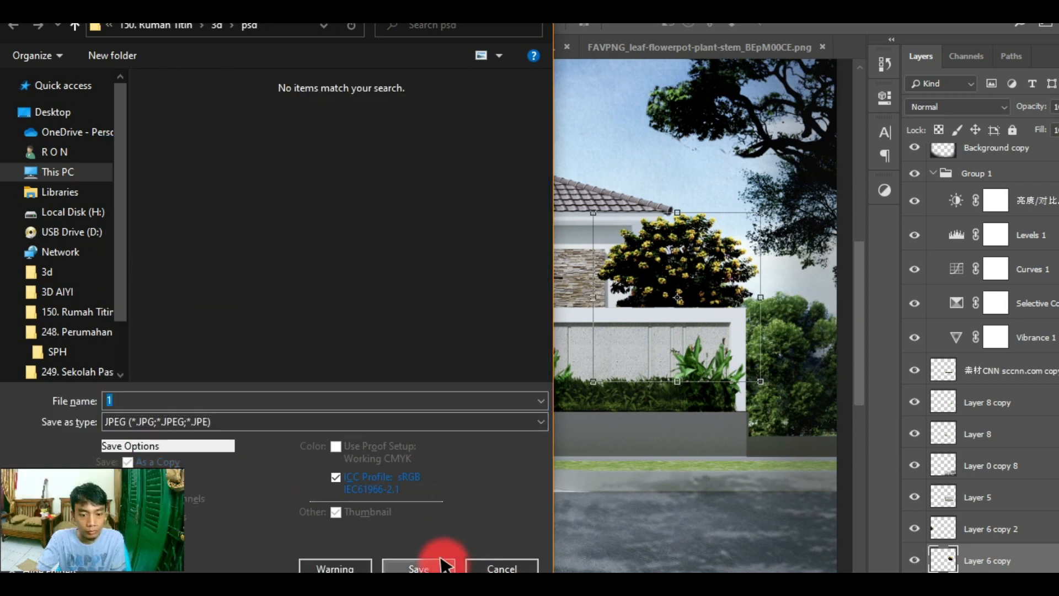
{"action": "left_click", "coordinate": [443, 564]}
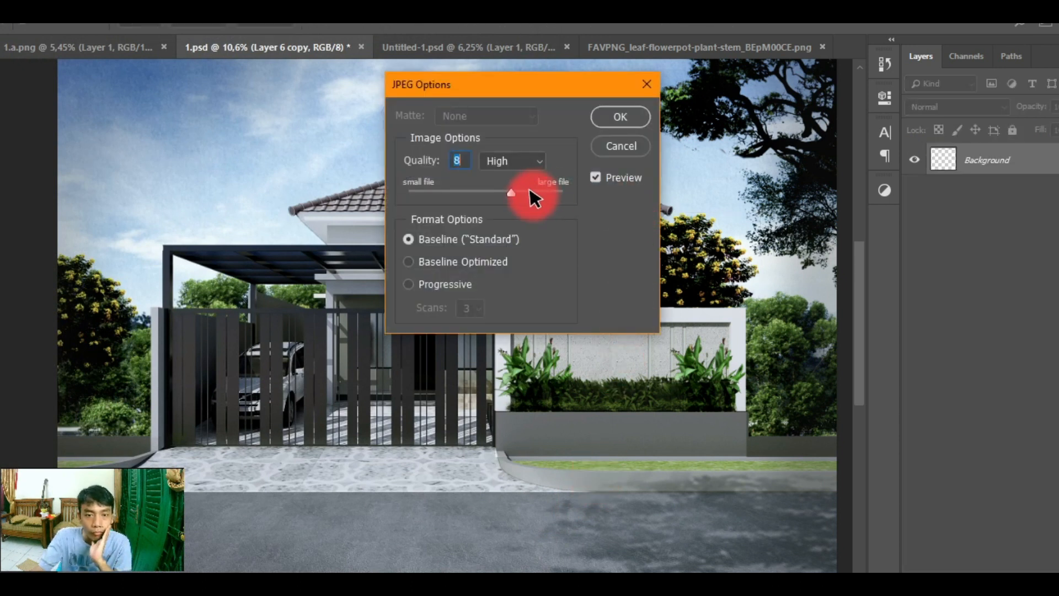
{"action": "left_click", "coordinate": [619, 118]}
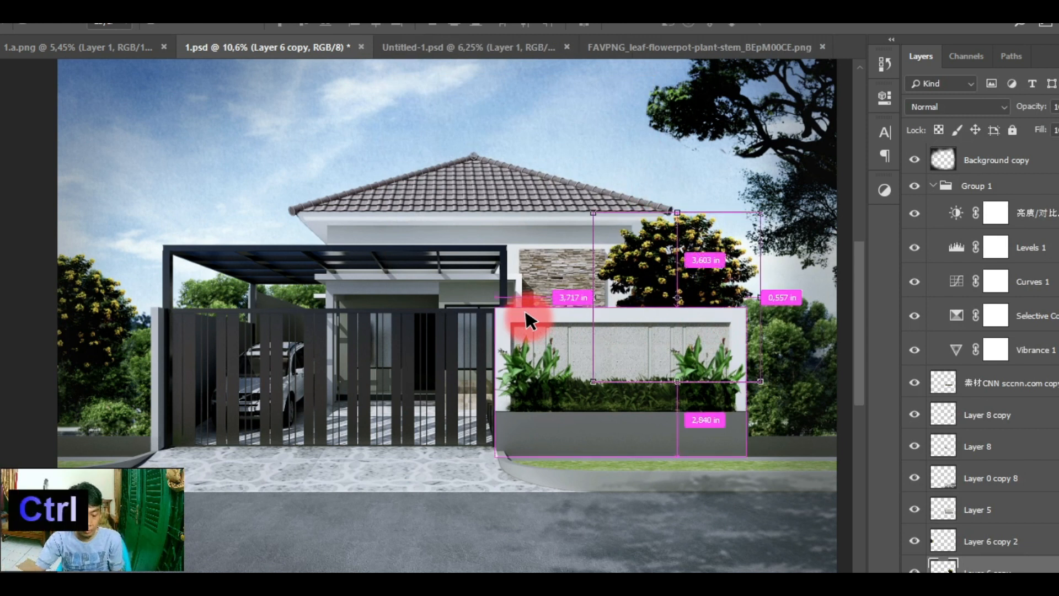
{"action": "key", "text": "ctrl+s"}
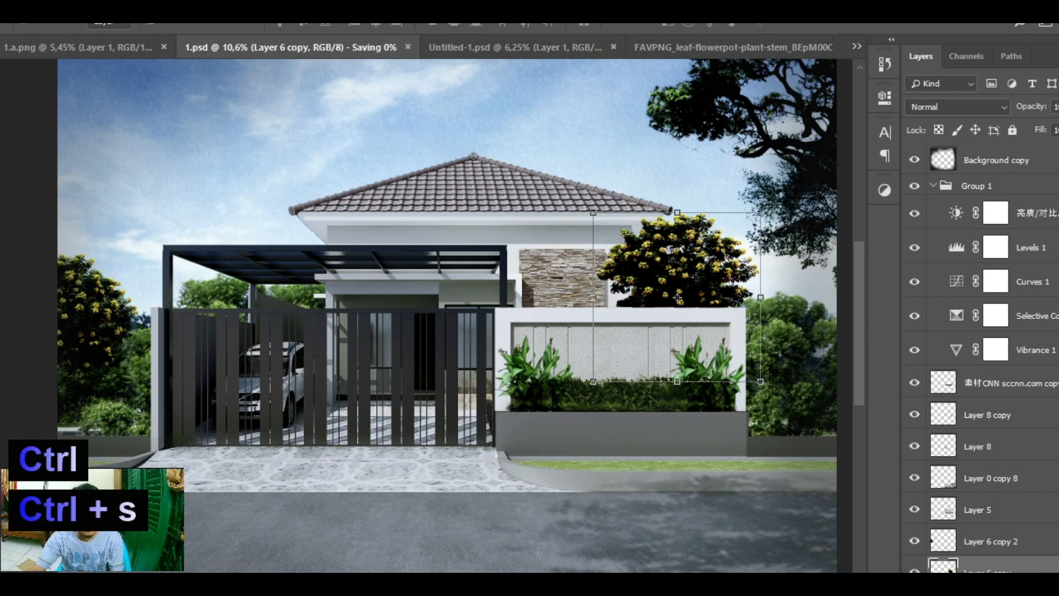
Step: Switch to File Explorer and preview the exported JPEG 1 in the project's psd folder inside 3d
{"action": "mouse_move", "coordinate": [284, 585]}
{"action": "left_click", "coordinate": [144, 549]}
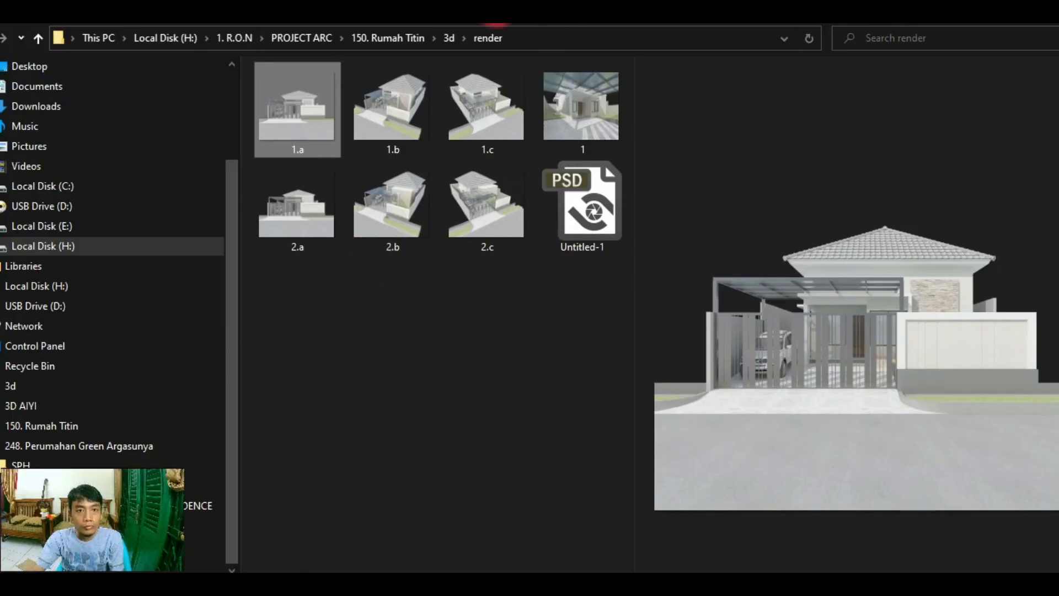
{"action": "left_click", "coordinate": [397, 38]}
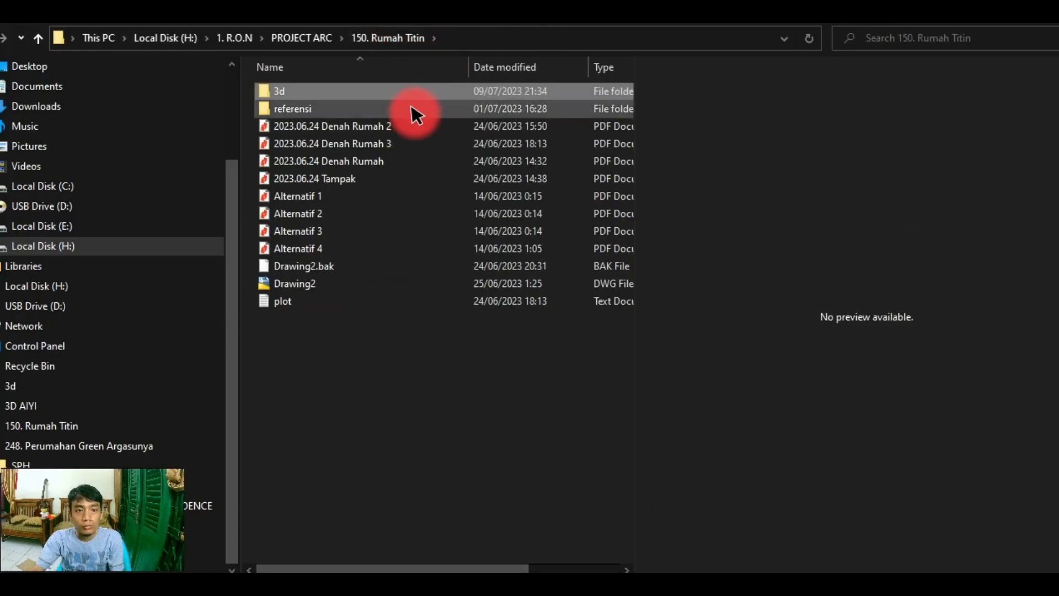
{"action": "double_click", "coordinate": [284, 94]}
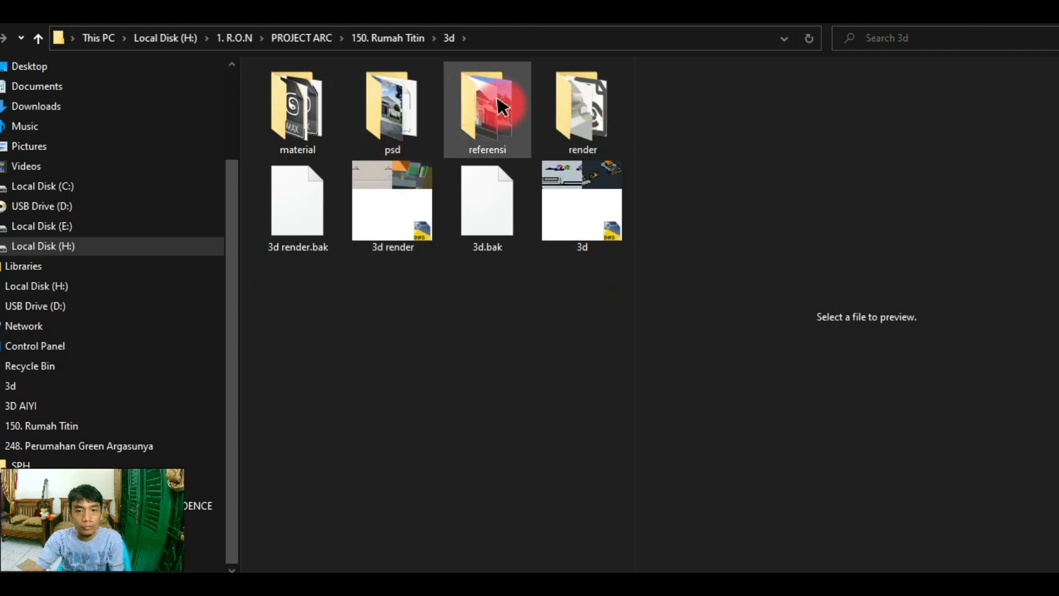
{"action": "double_click", "coordinate": [392, 93]}
{"action": "left_click", "coordinate": [334, 121]}
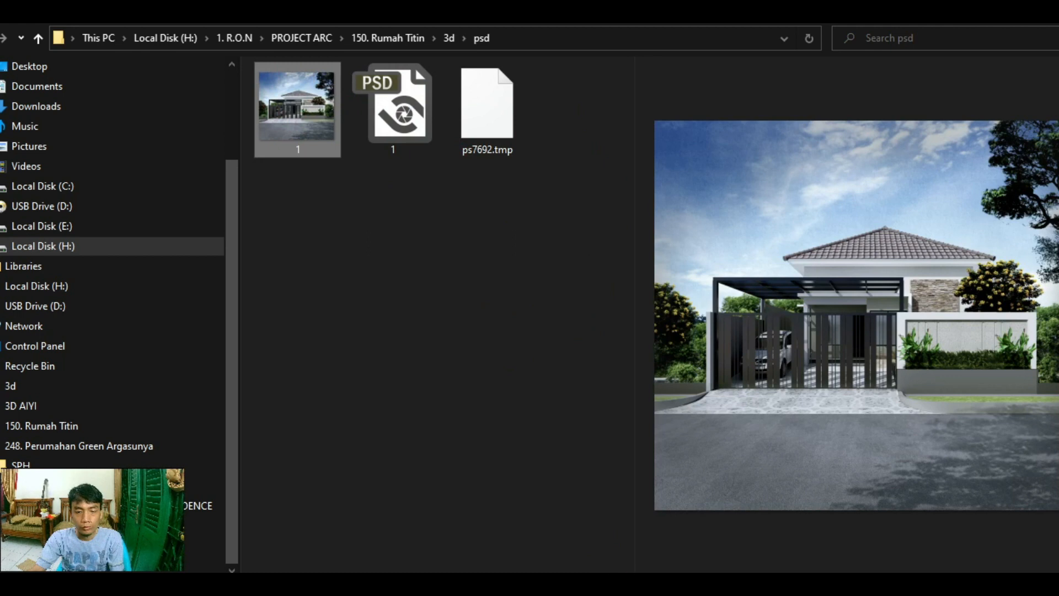
Step: Return to Photoshop and close the flowerpot plant, Untitled-1.psd and 1.a.png documents without saving their changes
{"action": "key", "text": "alt+Tab"}
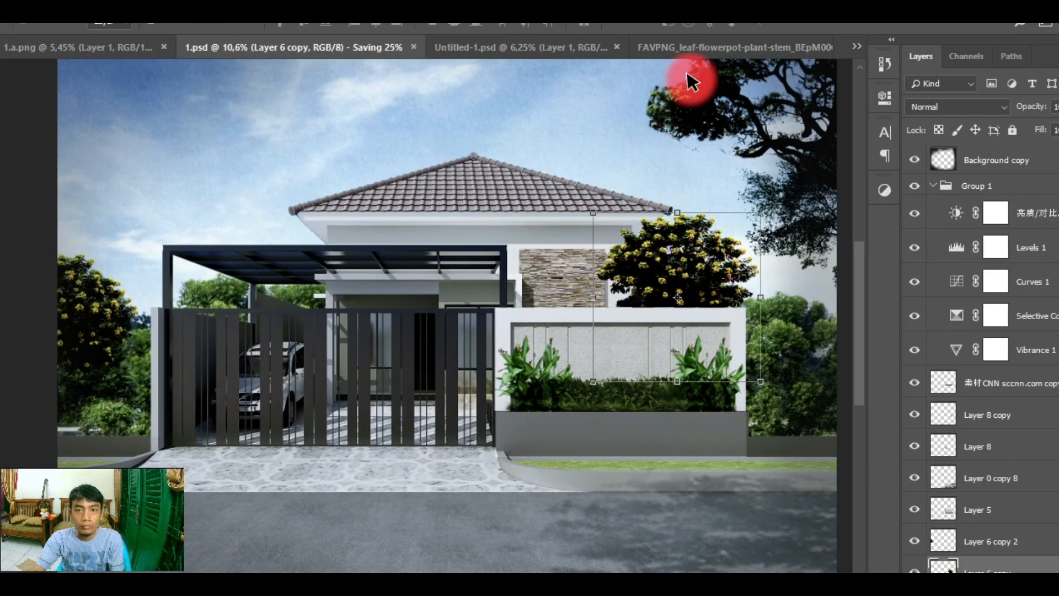
{"action": "left_click", "coordinate": [711, 47]}
{"action": "left_click", "coordinate": [820, 49]}
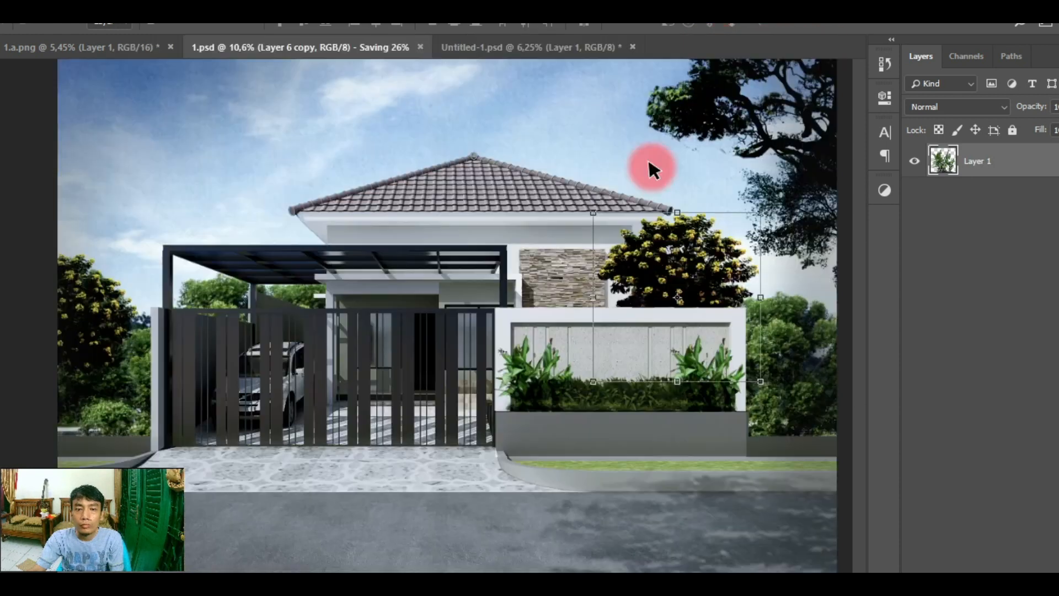
{"action": "left_click", "coordinate": [545, 49]}
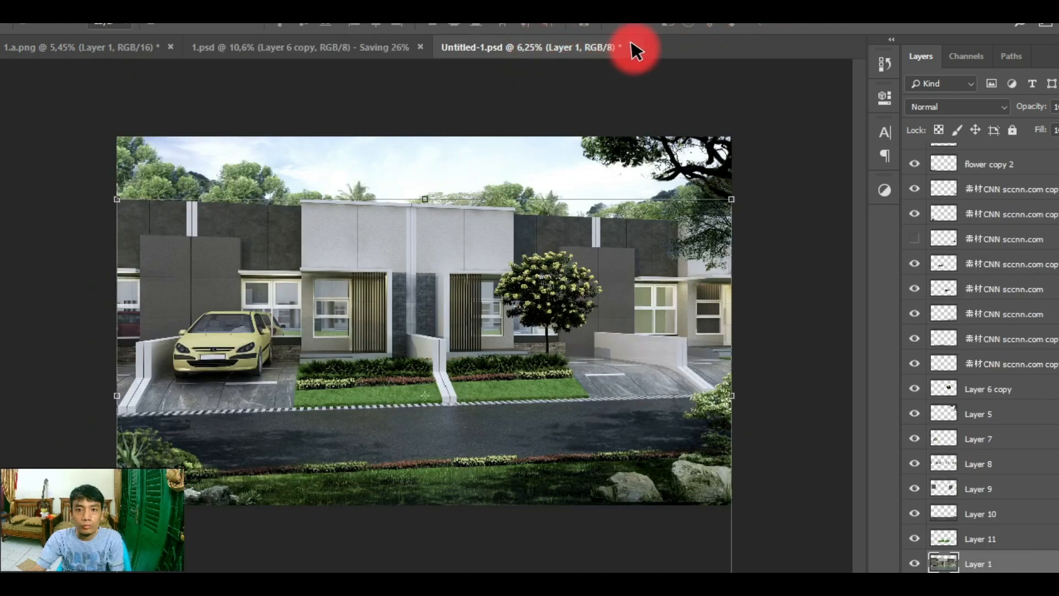
{"action": "left_click", "coordinate": [633, 48]}
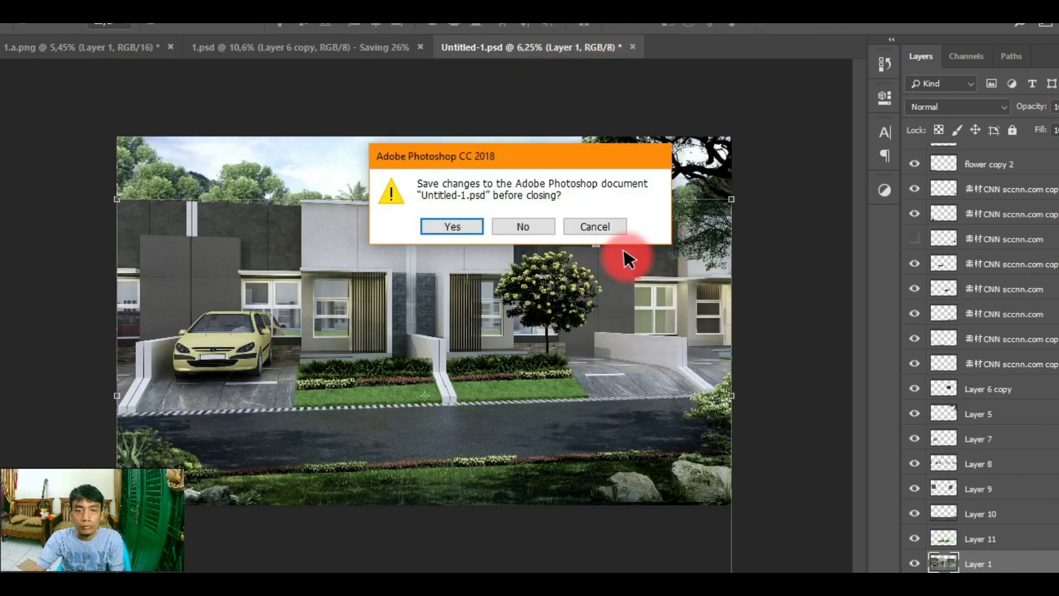
{"action": "left_click", "coordinate": [538, 225]}
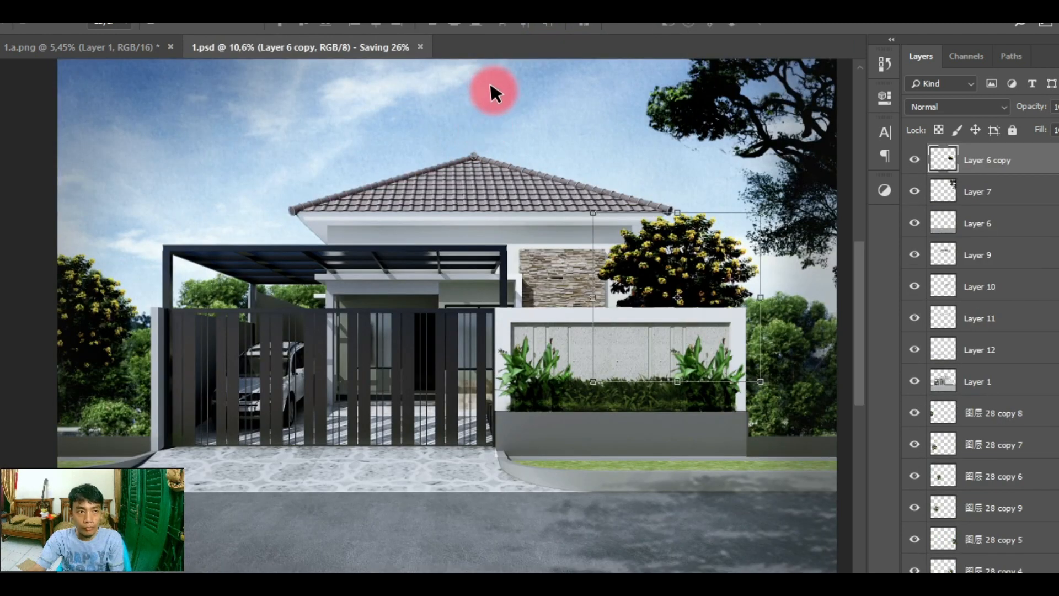
{"action": "left_click", "coordinate": [54, 46]}
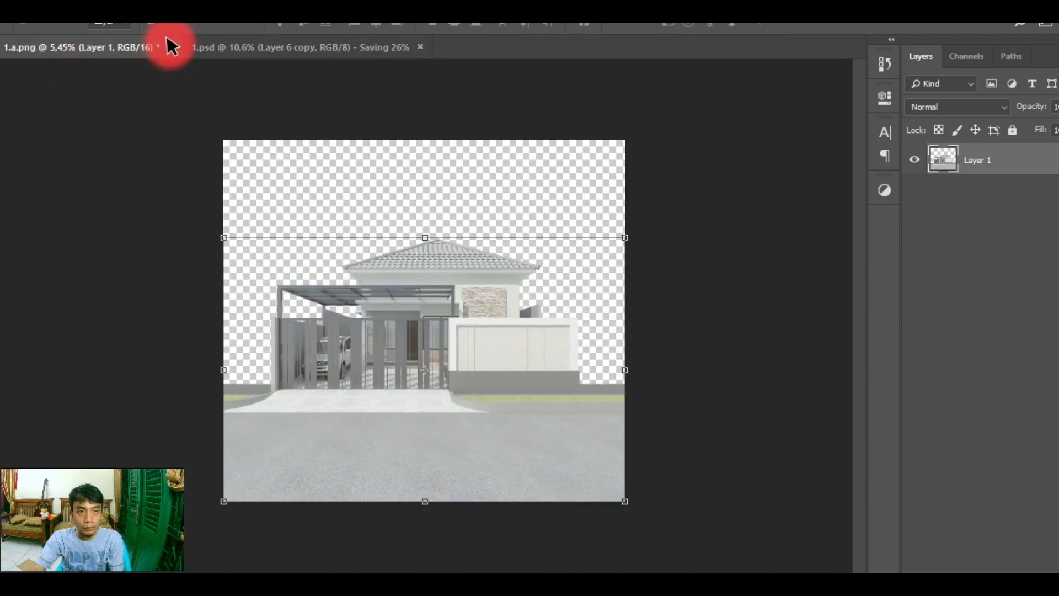
{"action": "left_click", "coordinate": [169, 47]}
{"action": "left_click", "coordinate": [546, 223]}
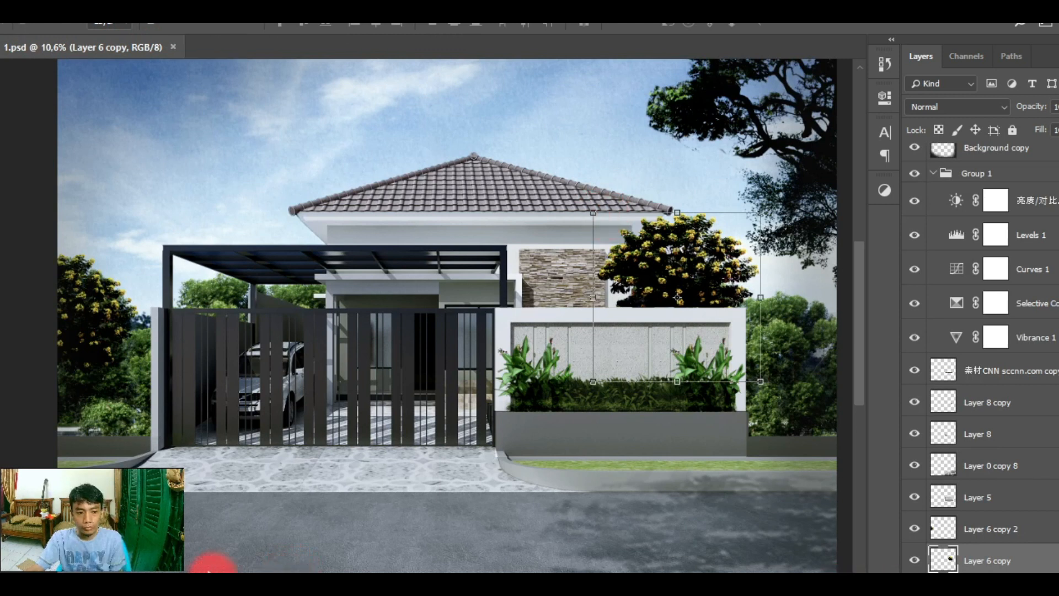
Step: Open the JPEG 1 from the psd folder in Photoshop and crop a strip of road off its lower edge
{"action": "left_click", "coordinate": [138, 525]}
{"action": "left_click_drag", "start_coordinate": [307, 106], "coordinate": [439, 248]}
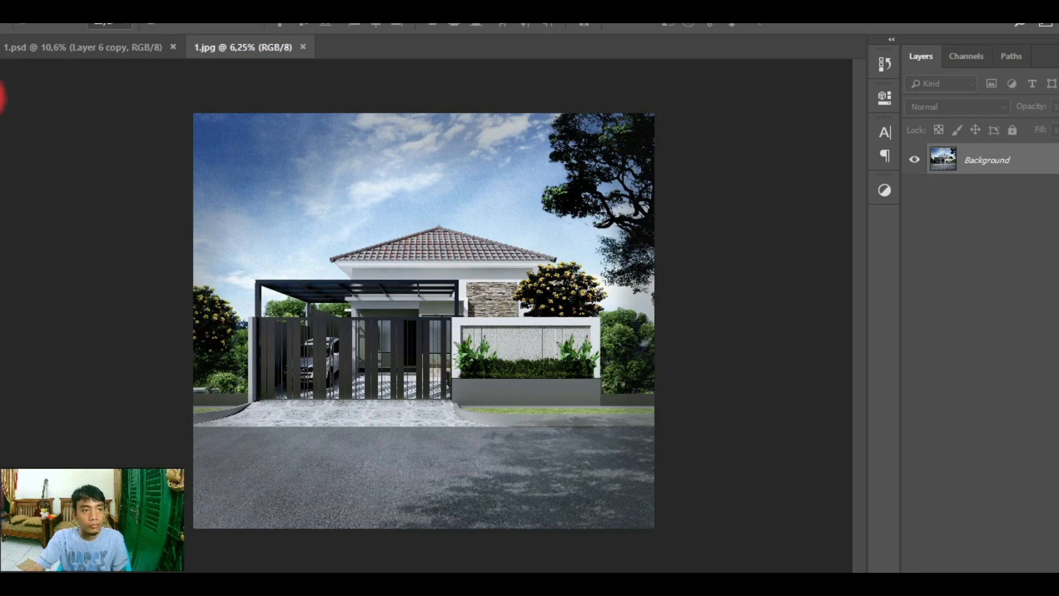
{"action": "key", "text": "c"}
{"action": "left_click_drag", "start_coordinate": [422, 525], "coordinate": [425, 496]}
{"action": "key", "text": "Return"}
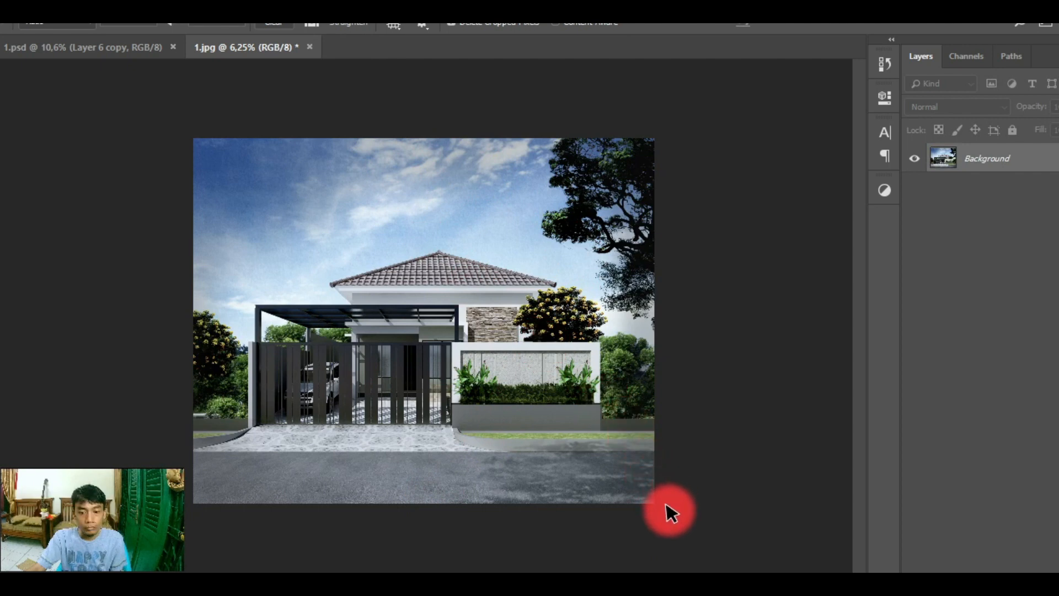
Step: Crop 1.jpg further, trimming a strip of sky from the upper edge and slightly more road from the lower edge
{"action": "left_click_drag", "start_coordinate": [665, 506], "coordinate": [176, 136]}
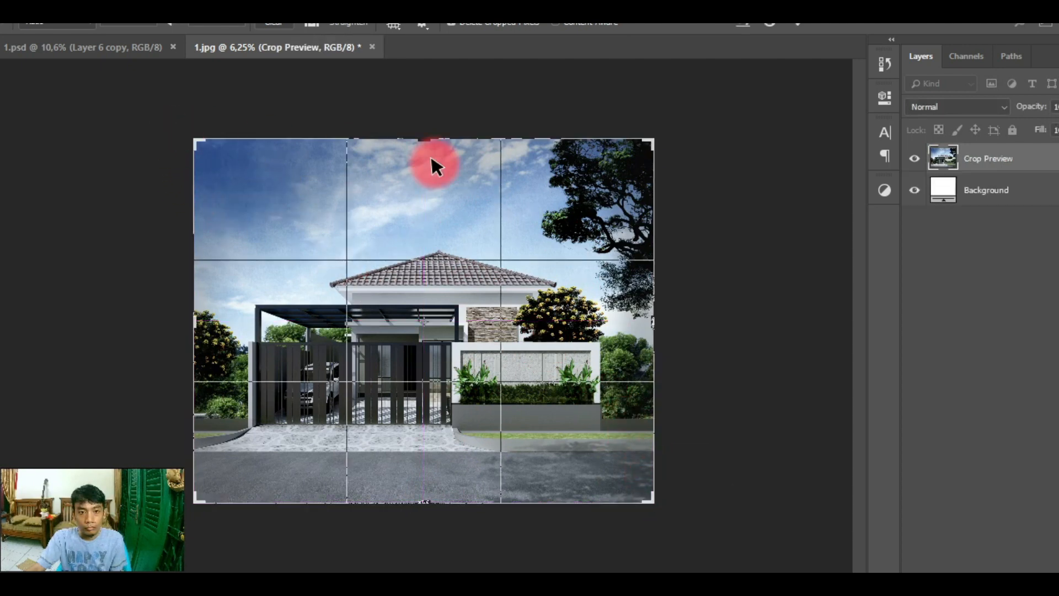
{"action": "left_click_drag", "start_coordinate": [425, 141], "coordinate": [423, 141]}
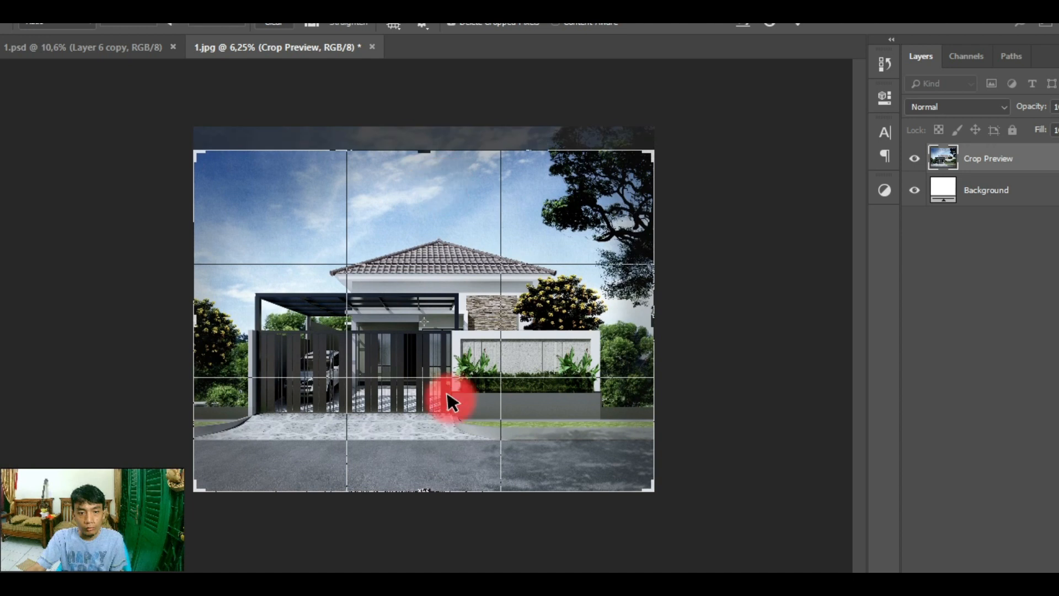
{"action": "left_click_drag", "start_coordinate": [424, 490], "coordinate": [426, 485]}
{"action": "key", "text": "Return"}
{"action": "scroll", "coordinate": [421, 336], "scroll_direction": "up", "scroll_amount": 2}
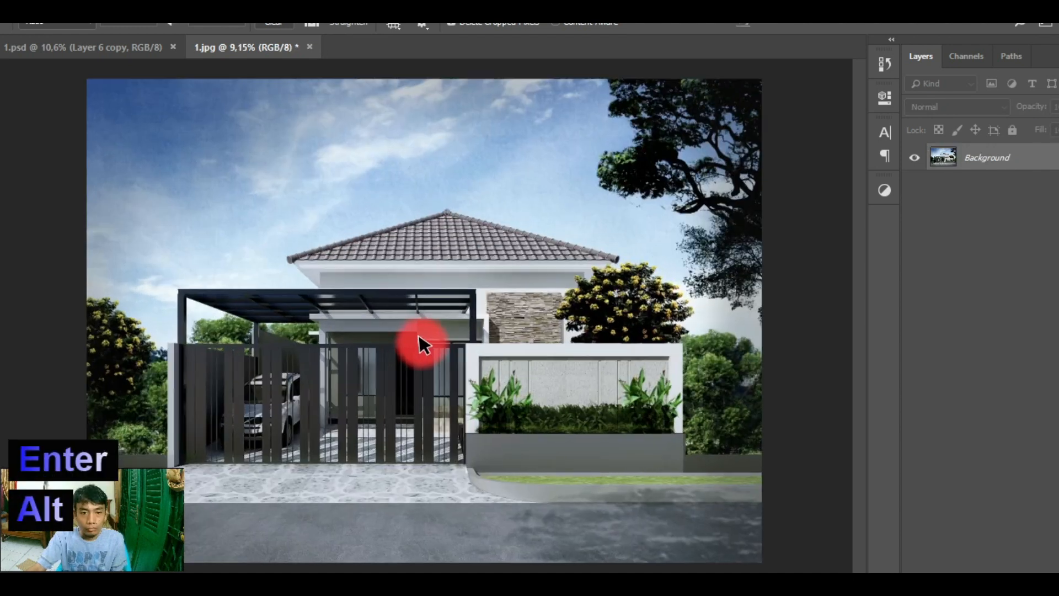
Step: Open the cropped image in the Camera Raw Filter and set Temperature to +2 and Tint to +6
{"action": "left_click", "coordinate": [1, 71]}
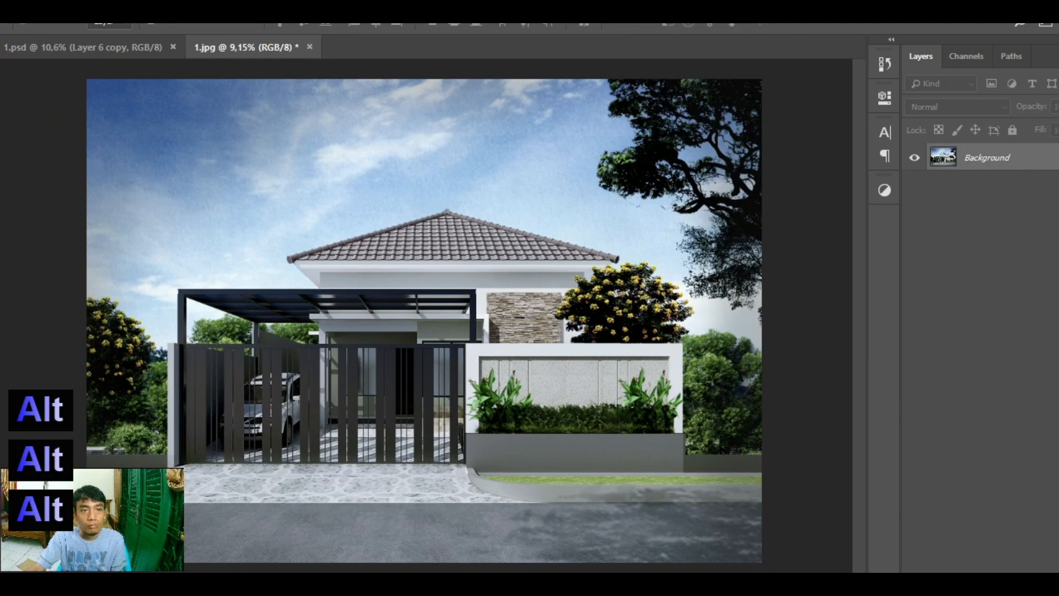
{"action": "left_click", "coordinate": [268, 23]}
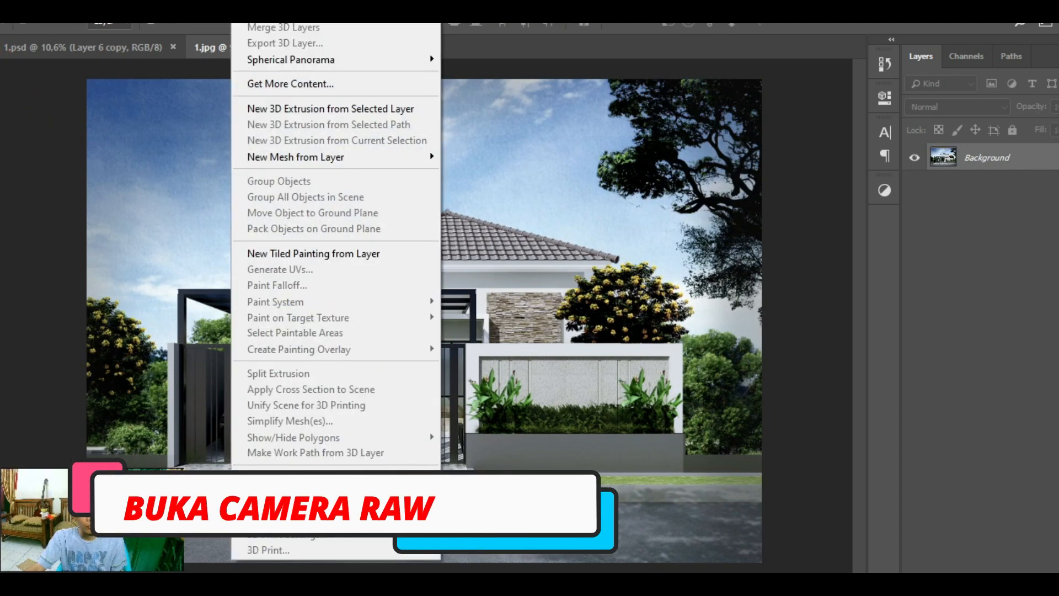
{"action": "left_click", "coordinate": [227, 90]}
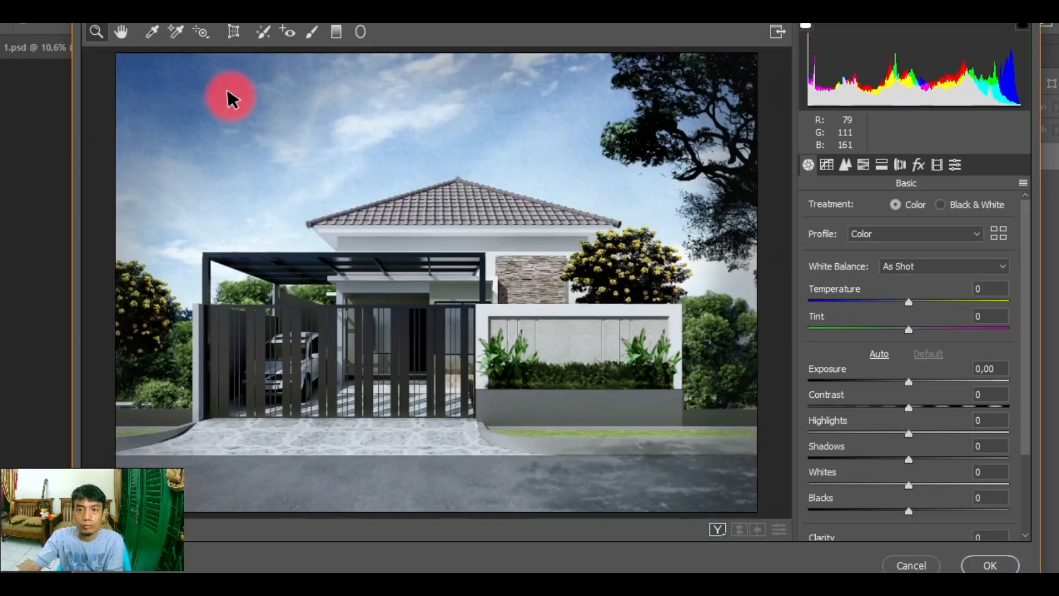
{"action": "left_click_drag", "start_coordinate": [907, 305], "coordinate": [914, 327]}
{"action": "left_click", "coordinate": [911, 330]}
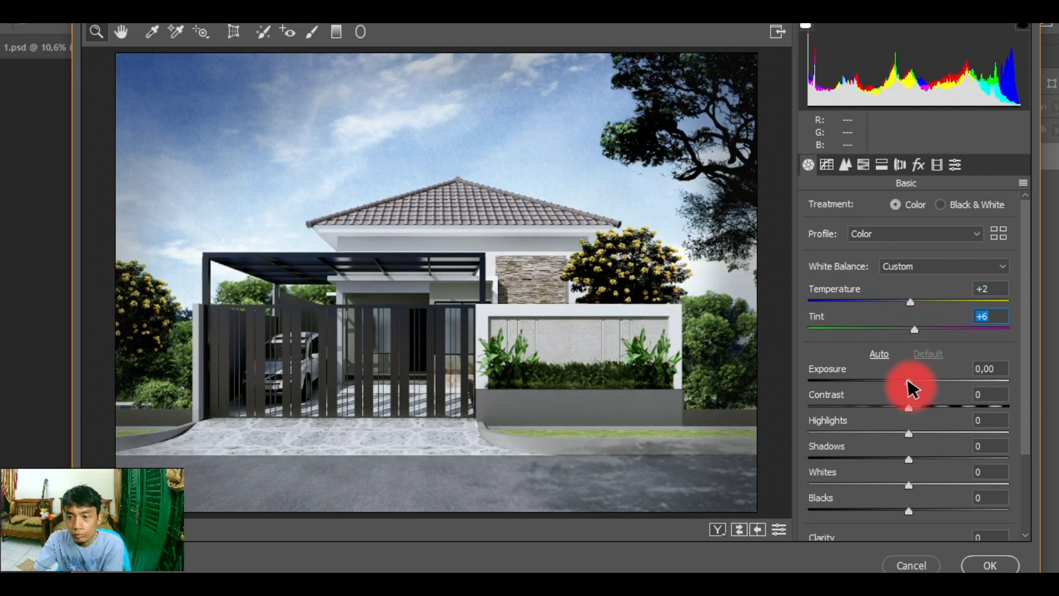
Step: Set Exposure to +0,15, Contrast +21, Highlights -45, Shadows +34, Whites +33 and Blacks -25
{"action": "left_click_drag", "start_coordinate": [906, 380], "coordinate": [941, 486]}
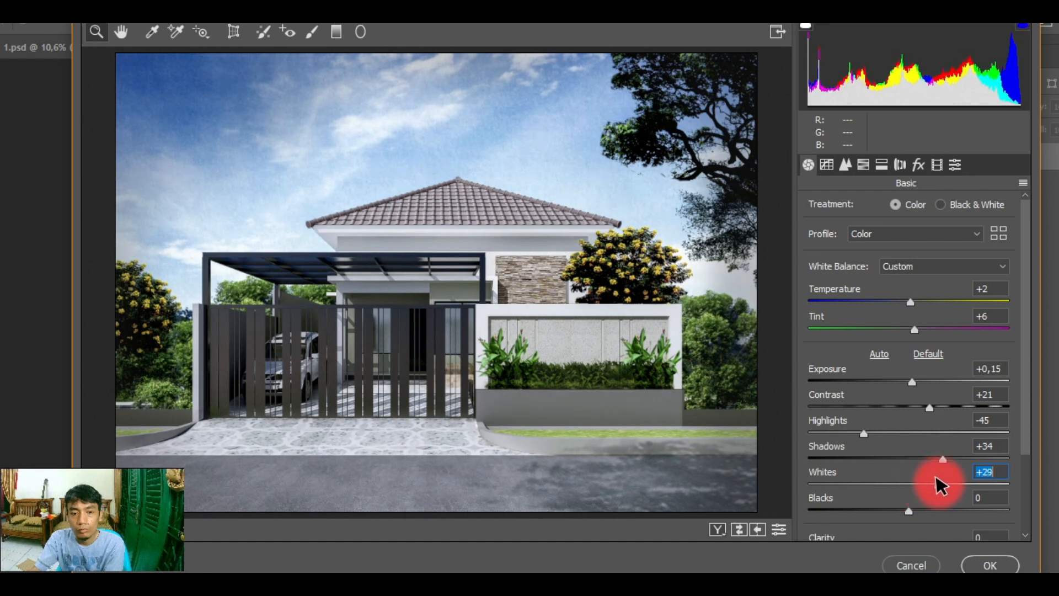
{"action": "left_click_drag", "start_coordinate": [1025, 433], "coordinate": [1020, 513]}
{"action": "left_click_drag", "start_coordinate": [909, 405], "coordinate": [882, 400]}
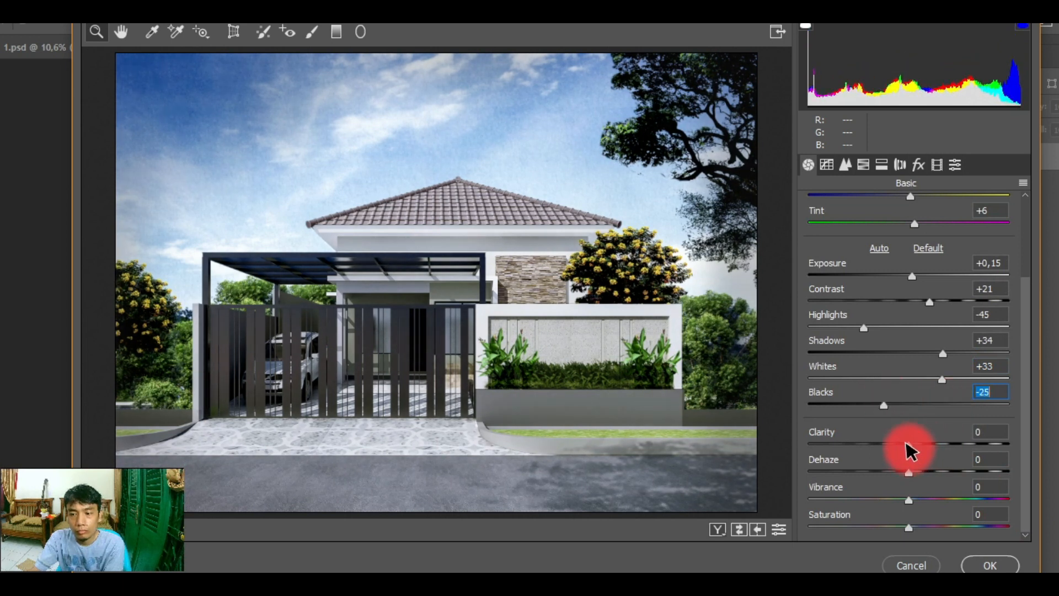
Step: Set Clarity to +11, Dehaze to +8, Vibrance to +12 and Saturation to +28
{"action": "left_click_drag", "start_coordinate": [917, 446], "coordinate": [925, 471]}
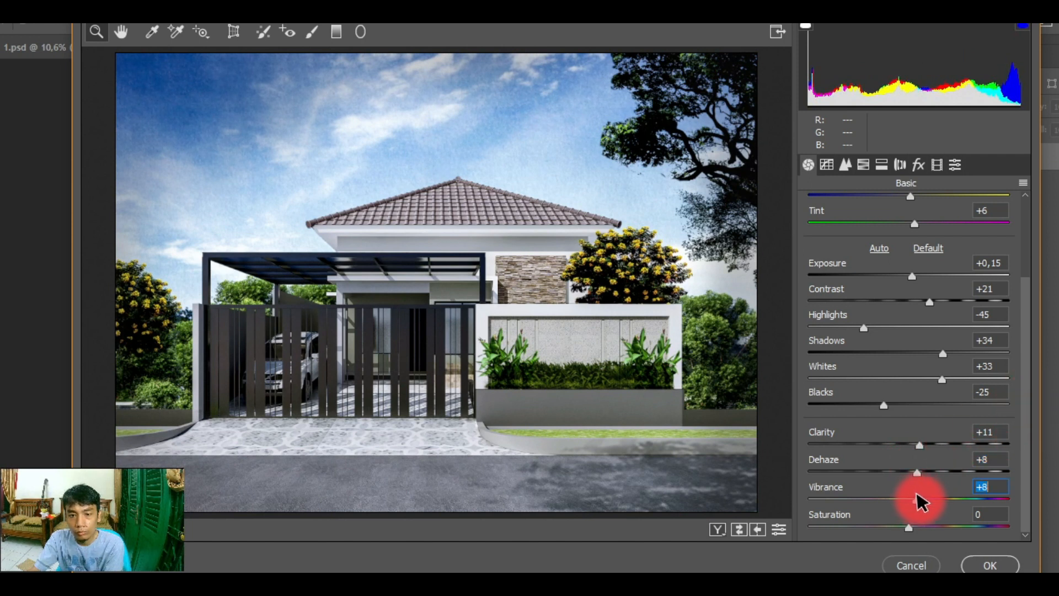
{"action": "mouse_move", "coordinate": [929, 500]}
{"action": "left_mouse_down"}
{"action": "mouse_move", "coordinate": [908, 503]}
{"action": "mouse_move", "coordinate": [929, 501]}
{"action": "mouse_move", "coordinate": [915, 525]}
{"action": "mouse_move", "coordinate": [929, 525]}
{"action": "mouse_move", "coordinate": [909, 530]}
{"action": "mouse_move", "coordinate": [934, 522]}
{"action": "left_mouse_up"}
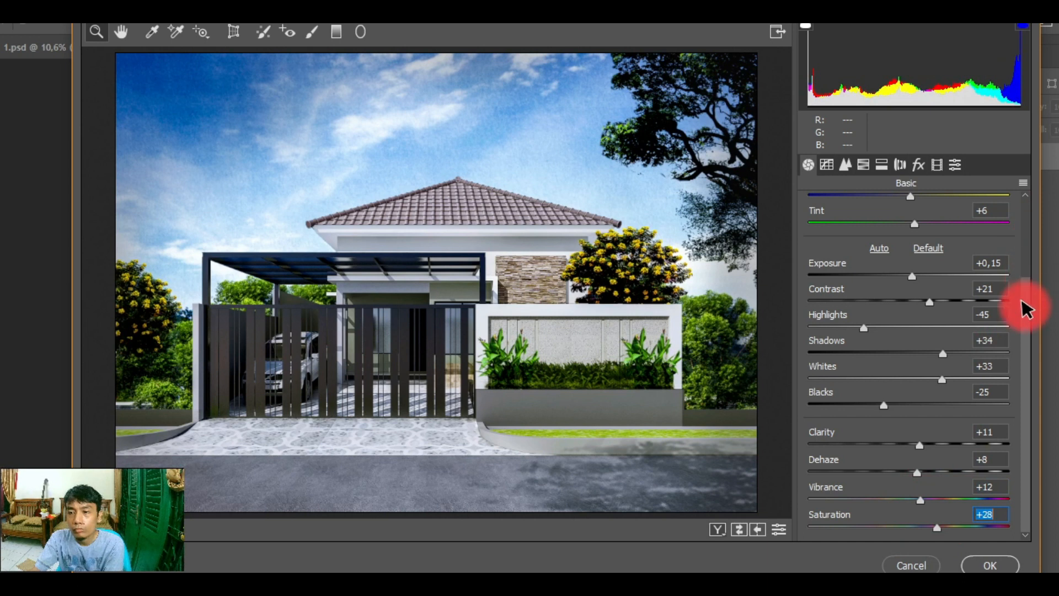
Step: Start saving the current Camera Raw adjustments to a settings file, with the All Settings subset included
{"action": "left_click_drag", "start_coordinate": [1023, 307], "coordinate": [1041, 191]}
{"action": "left_click", "coordinate": [1023, 182]}
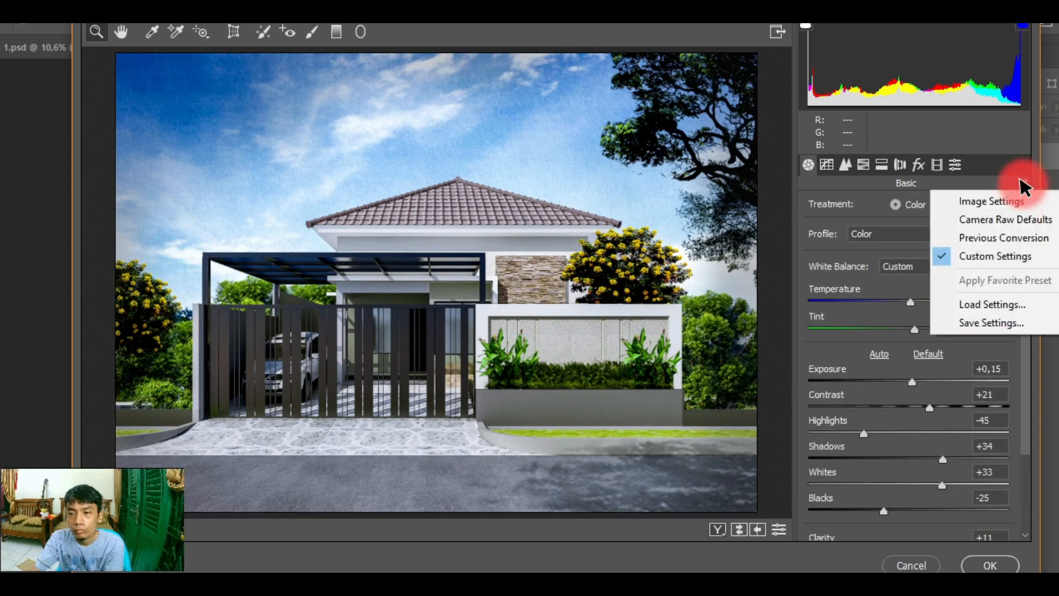
{"action": "left_click", "coordinate": [998, 317]}
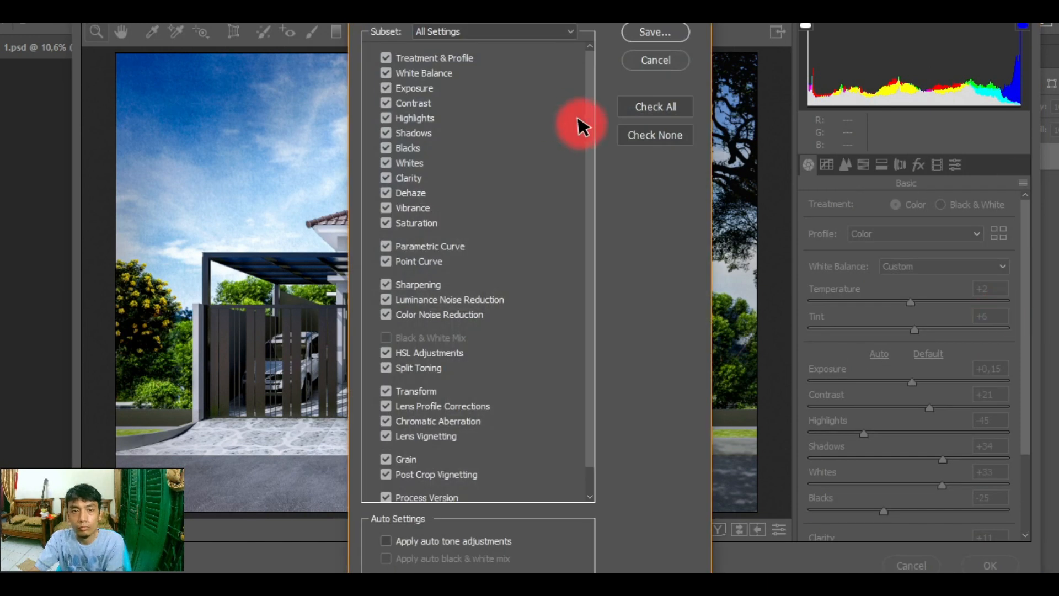
{"action": "left_click", "coordinate": [656, 32]}
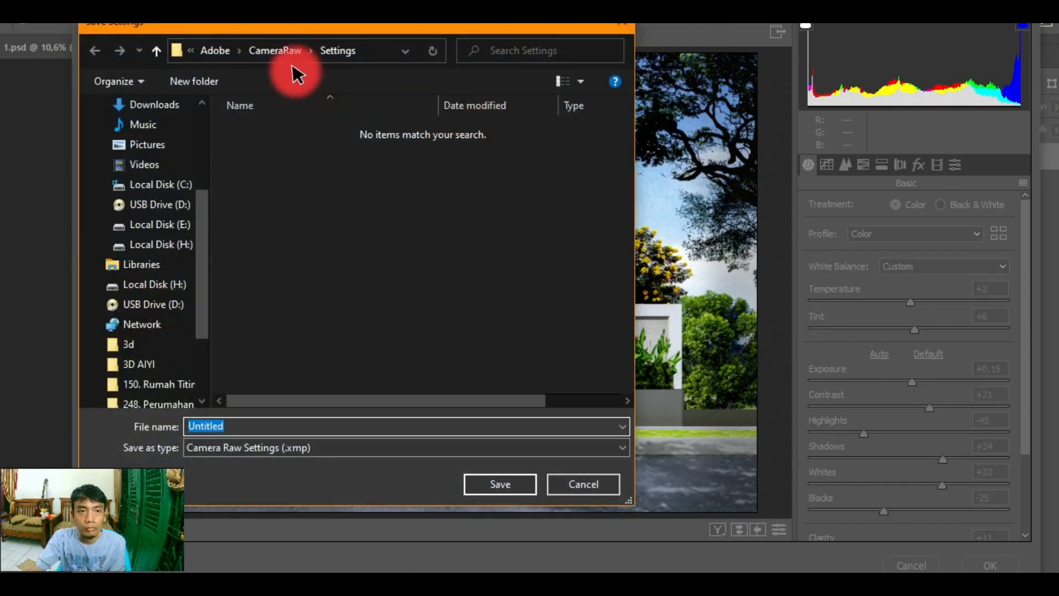
Step: Save the Camera Raw settings as raw in the project's psd folder inside 3d, and apply the filter to the image
{"action": "left_click", "coordinate": [185, 244]}
{"action": "left_click", "coordinate": [265, 132]}
{"action": "double_click", "coordinate": [265, 131]}
{"action": "double_click", "coordinate": [267, 209]}
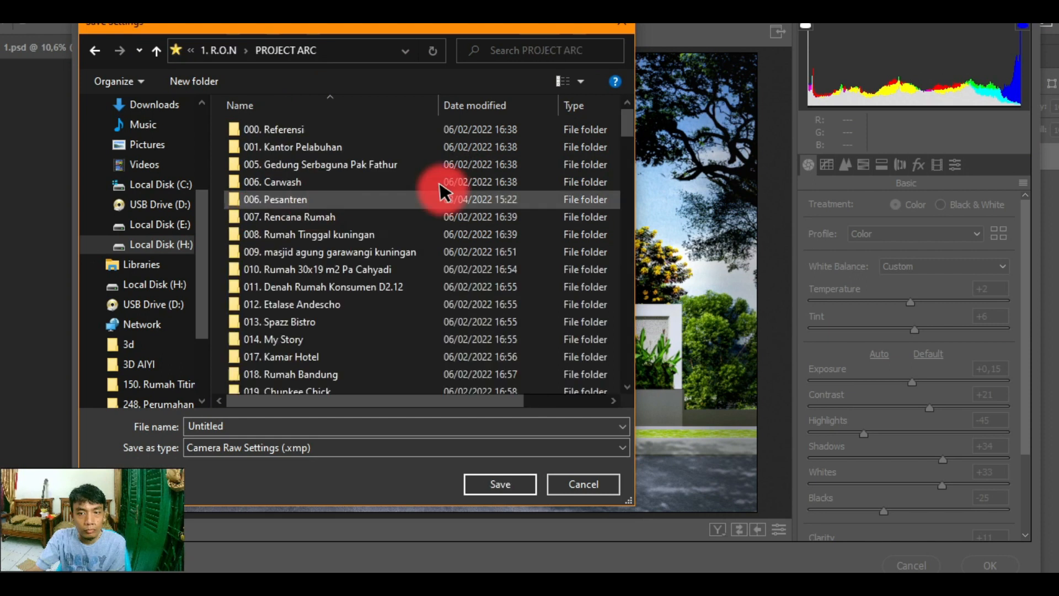
{"action": "left_click_drag", "start_coordinate": [622, 127], "coordinate": [610, 359]}
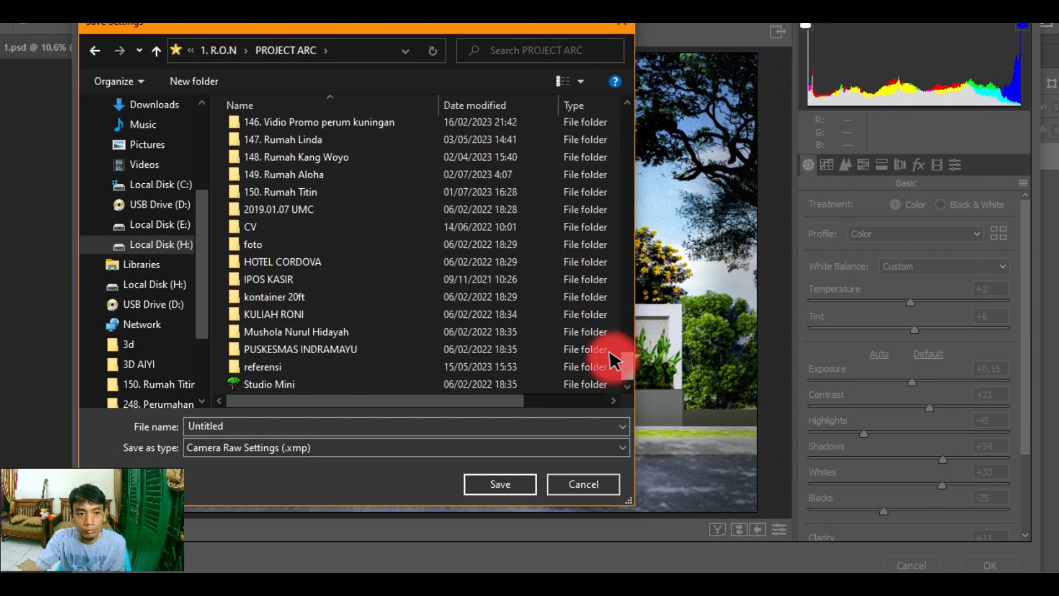
{"action": "double_click", "coordinate": [308, 196]}
{"action": "double_click", "coordinate": [251, 130]}
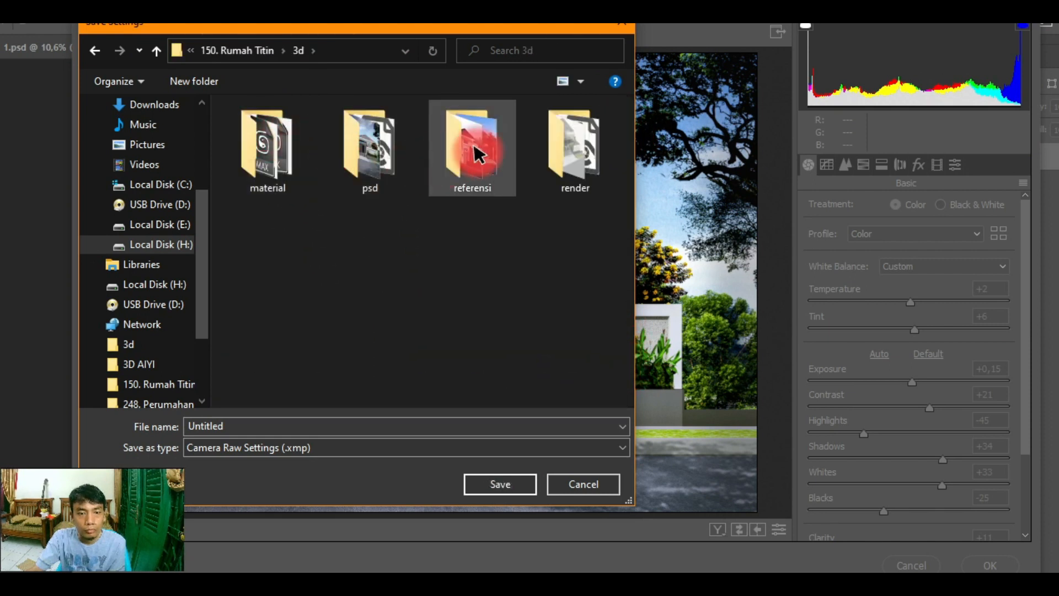
{"action": "double_click", "coordinate": [369, 145]}
{"action": "double_click", "coordinate": [242, 425]}
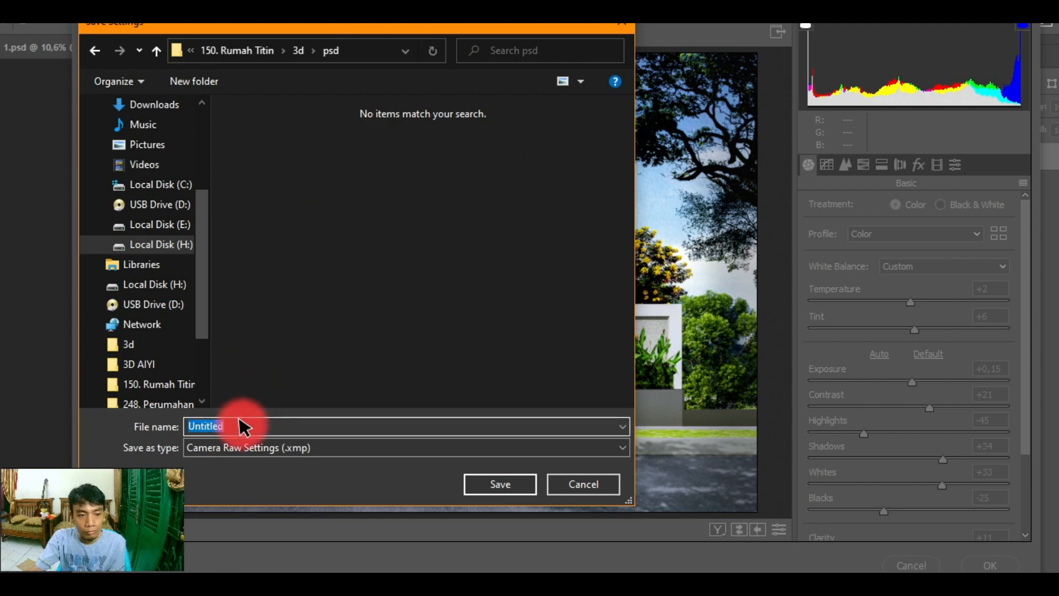
{"action": "type", "text": "raw"}
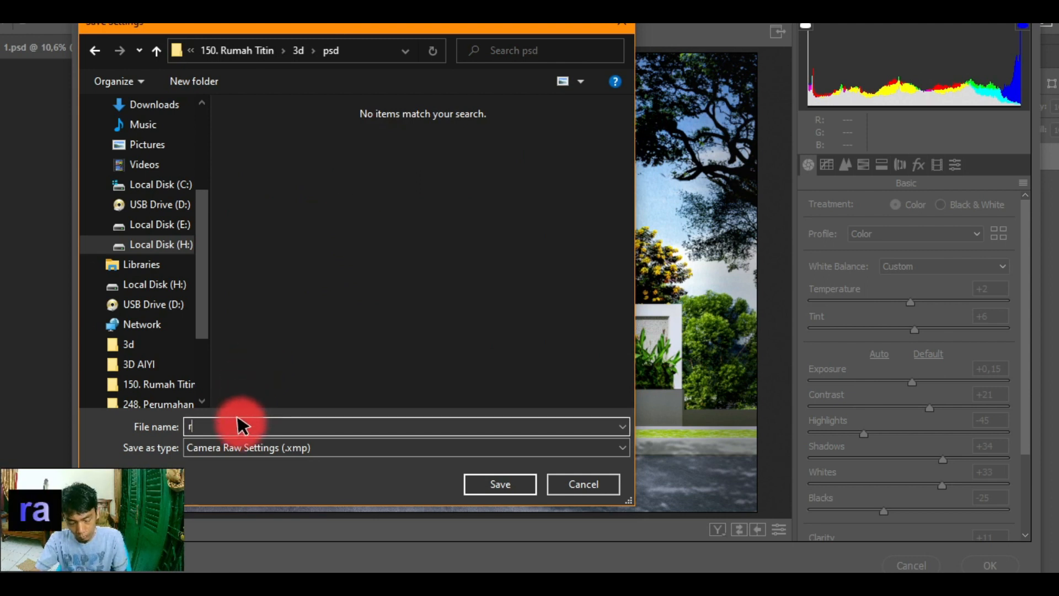
{"action": "left_click", "coordinate": [477, 486]}
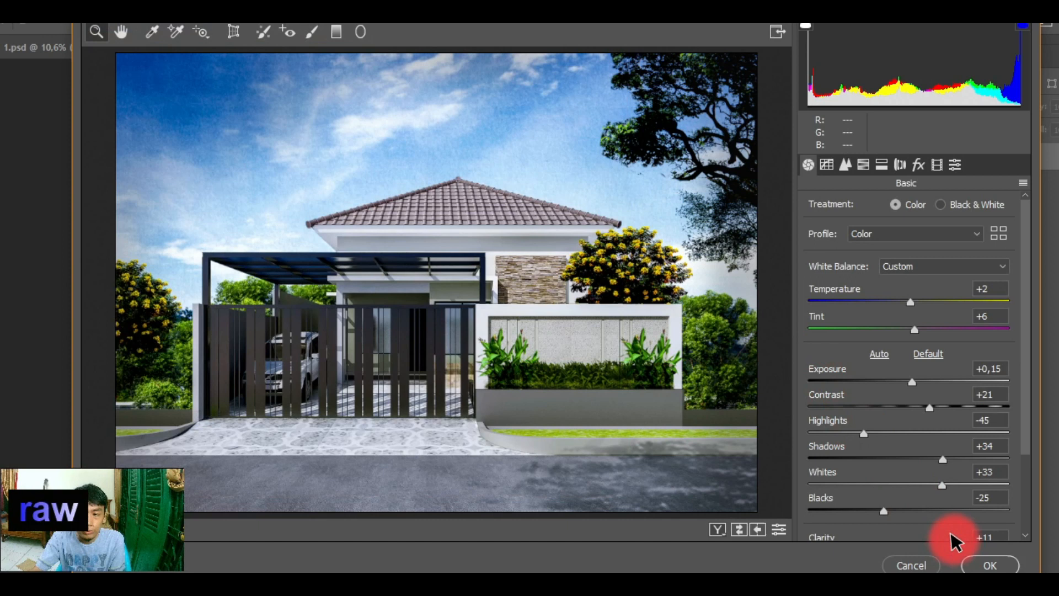
{"action": "left_click", "coordinate": [984, 564]}
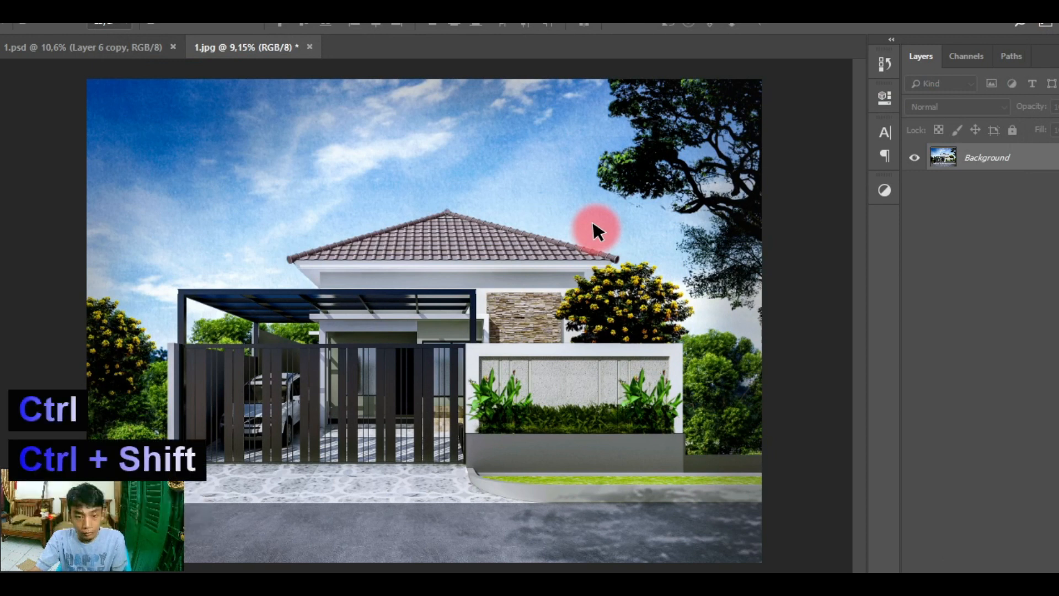
Step: Save the graded image as a new JPEG named 2 in the project's psd folder, accepting the JPEG options
{"action": "key", "text": "ctrl+shift+s"}
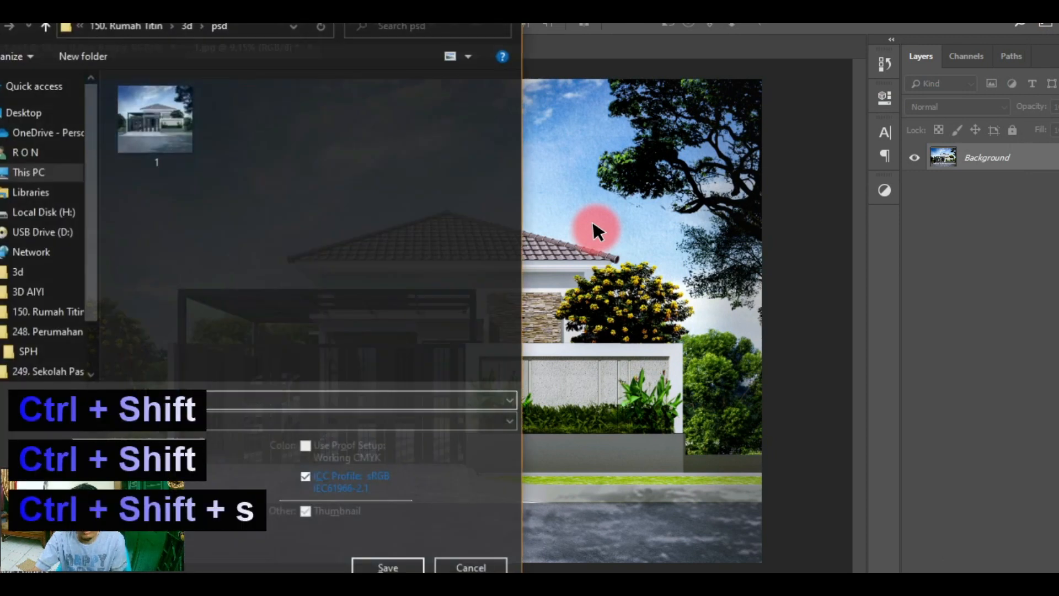
{"action": "type", "text": "2"}
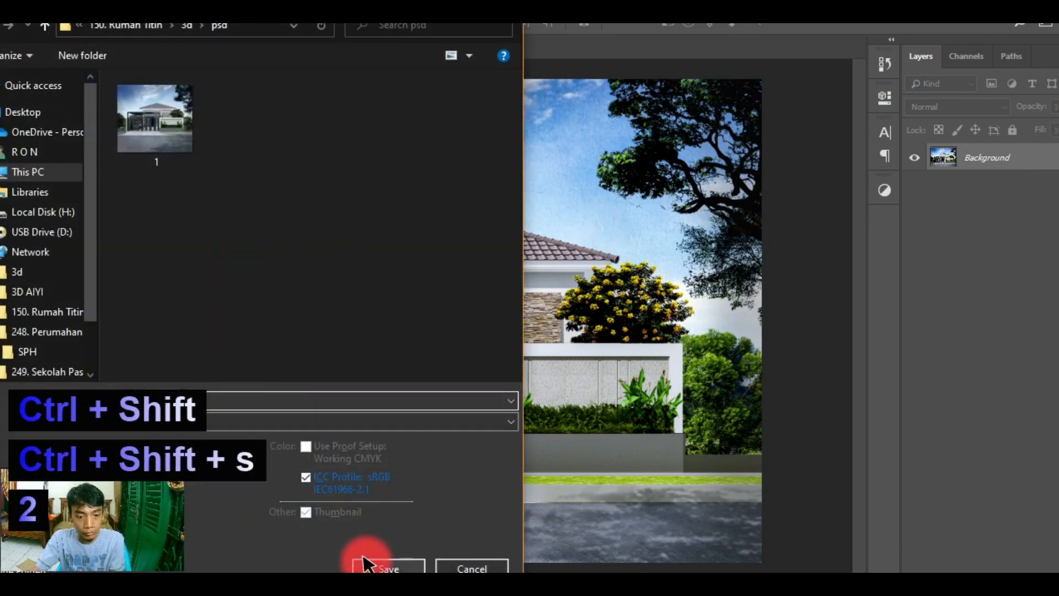
{"action": "left_click", "coordinate": [371, 566]}
{"action": "left_click", "coordinate": [624, 117]}
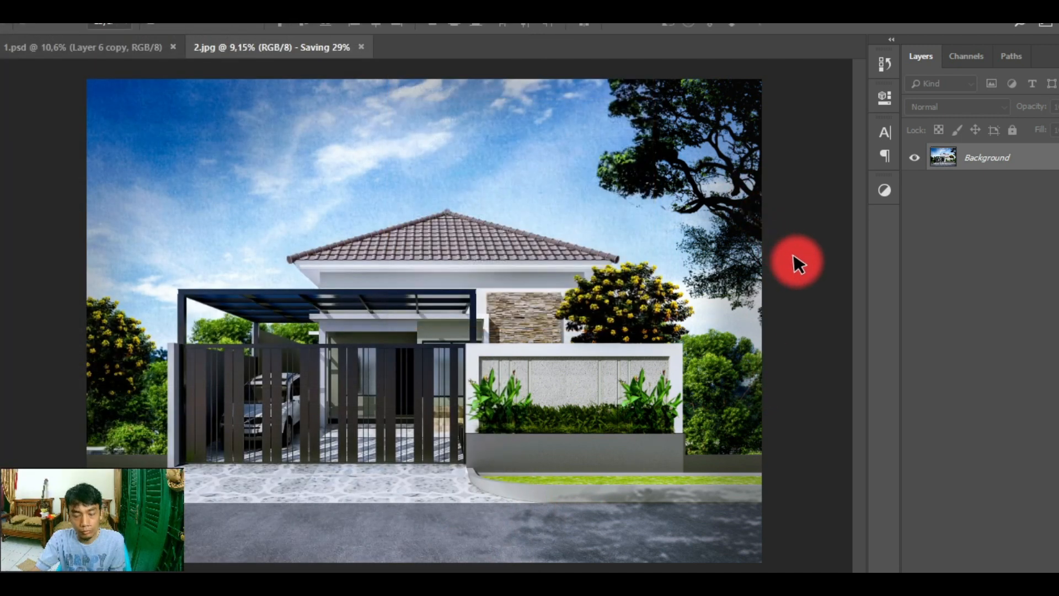
Step: Undo the Camera Raw grading and save the ungraded image over the JPEG named 1 at quality 8
{"action": "key", "text": "ctrl"}
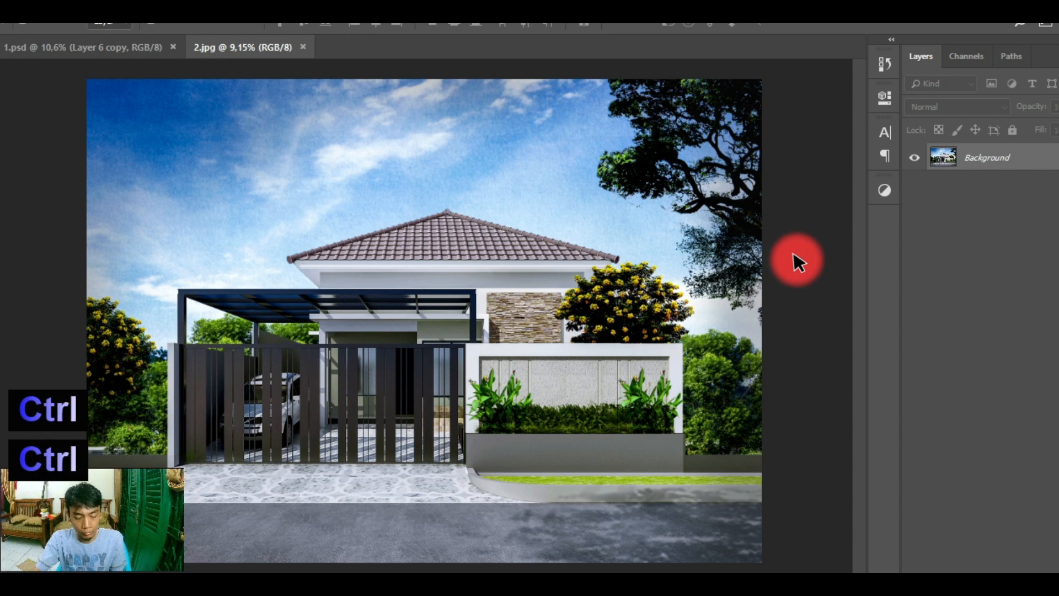
{"action": "key", "text": "ctrl+alt+z"}
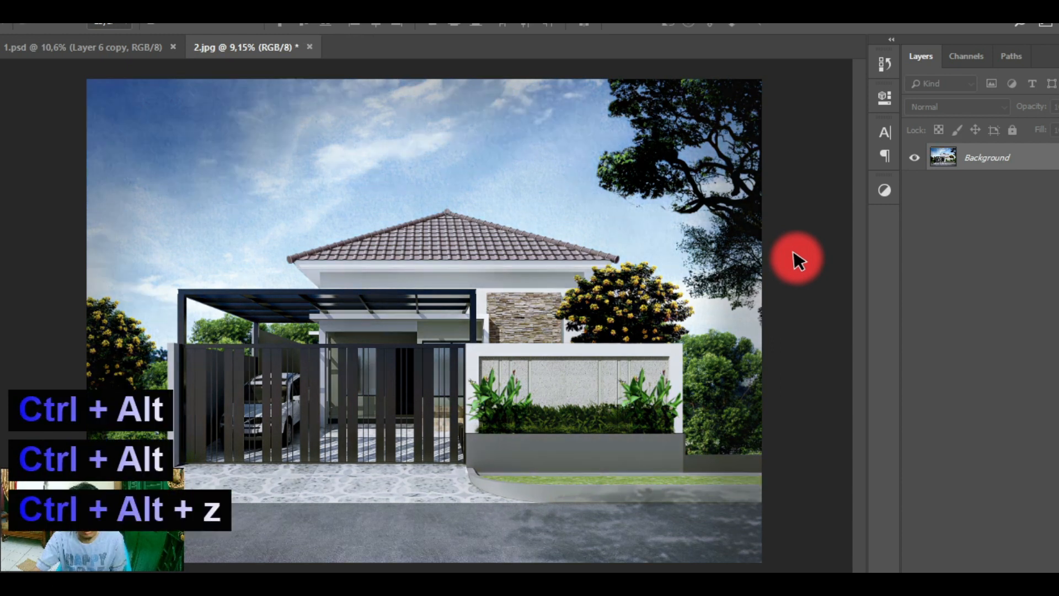
{"action": "key", "text": "ctrl+shift+s"}
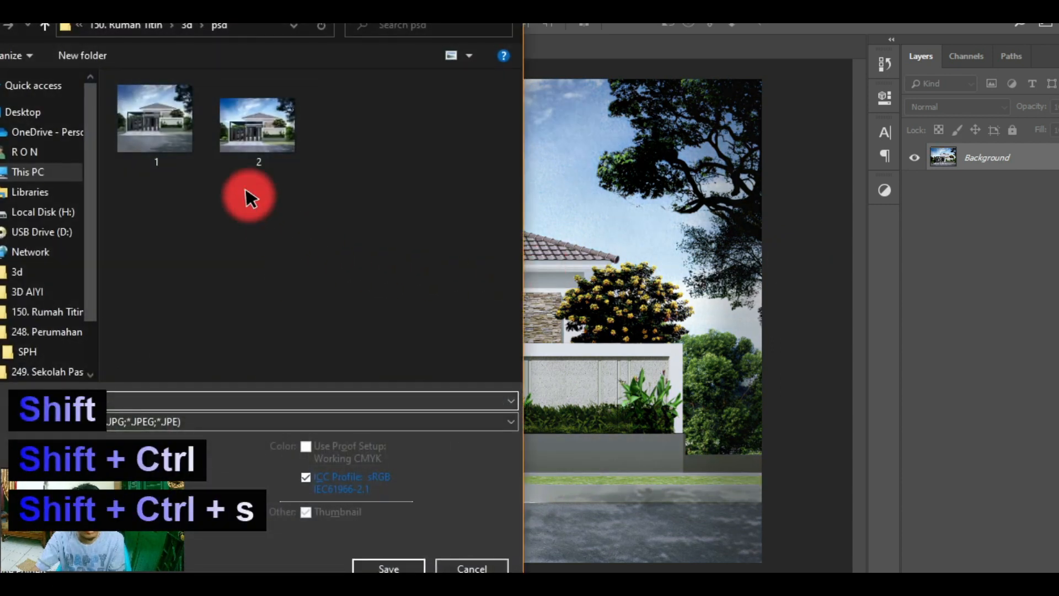
{"action": "left_click", "coordinate": [166, 127]}
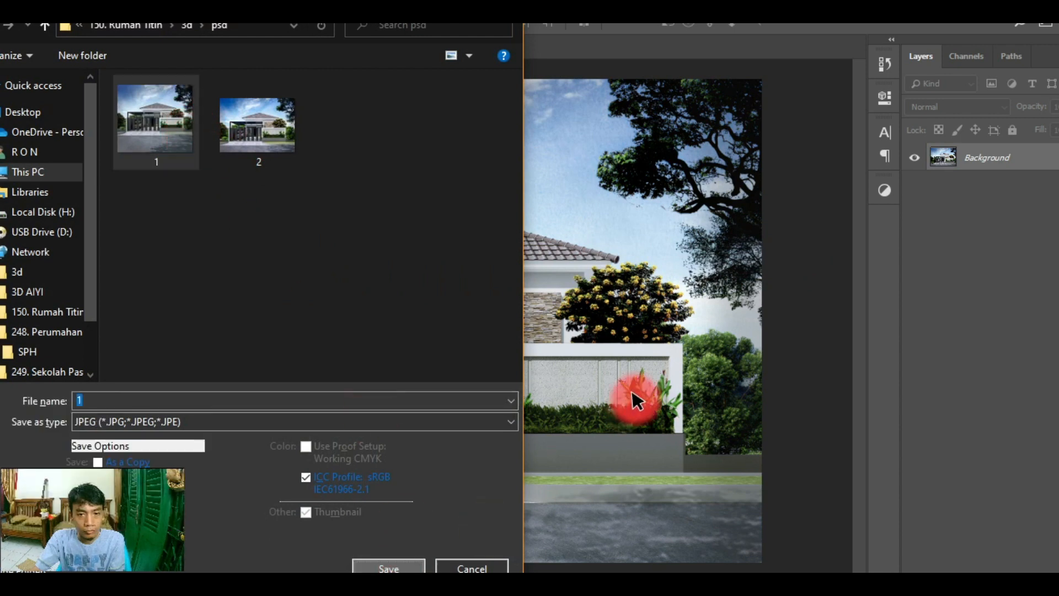
{"action": "key", "text": "Return"}
{"action": "left_click", "coordinate": [558, 291]}
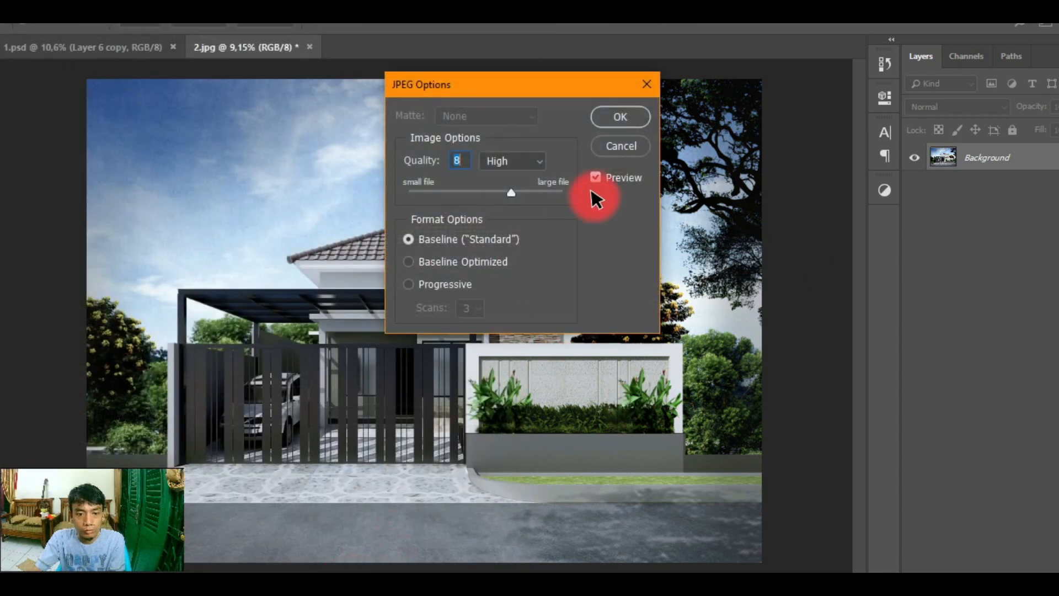
{"action": "left_click", "coordinate": [620, 117]}
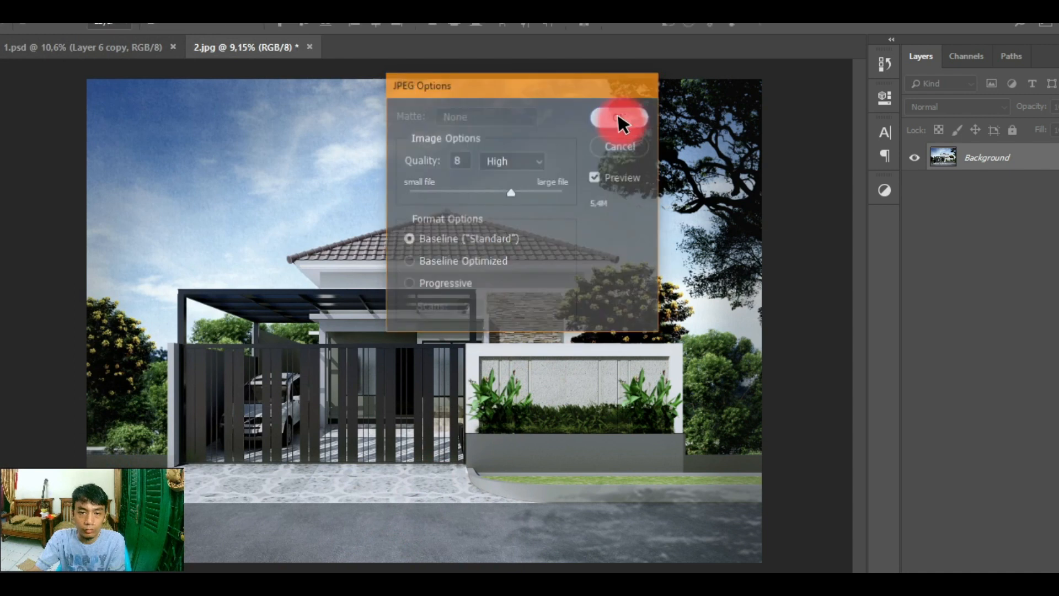
Step: Switch to the psd folder in File Explorer, refresh it, and rename the ungraded JPEG 1 as a
{"action": "mouse_move", "coordinate": [281, 576]}
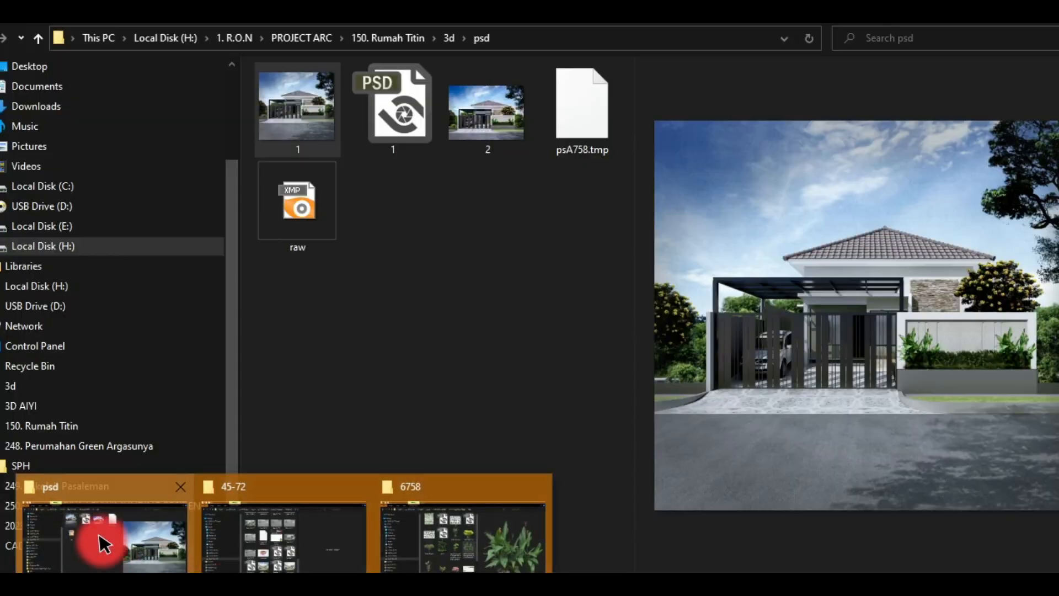
{"action": "left_click", "coordinate": [102, 538]}
{"action": "right_click", "coordinate": [483, 321]}
{"action": "left_click", "coordinate": [468, 348]}
{"action": "left_click", "coordinate": [288, 113]}
{"action": "key", "text": "F2"}
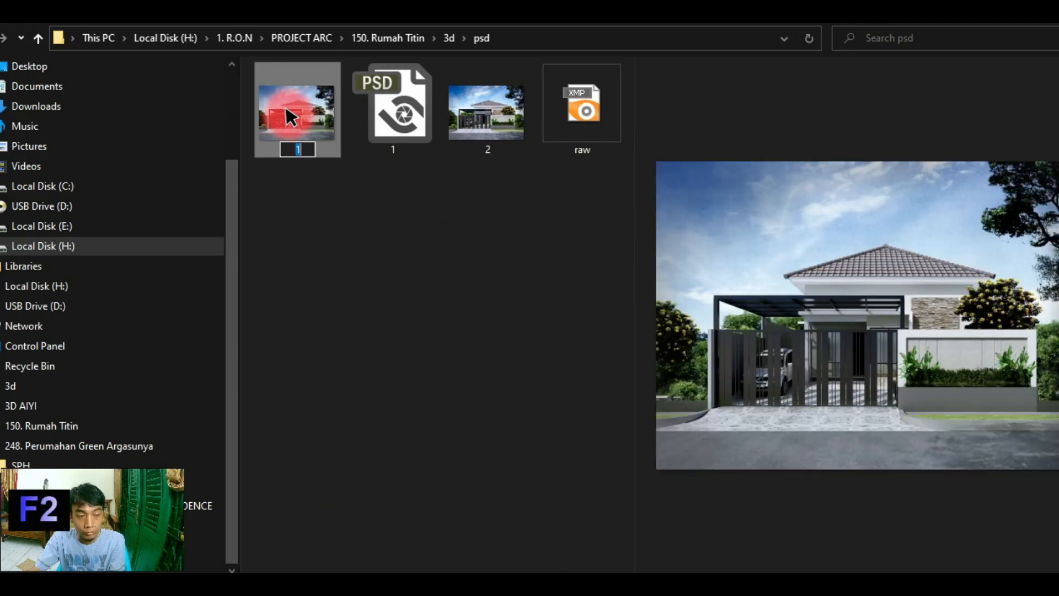
{"action": "type", "text": "a"}
{"action": "left_click", "coordinate": [465, 113]}
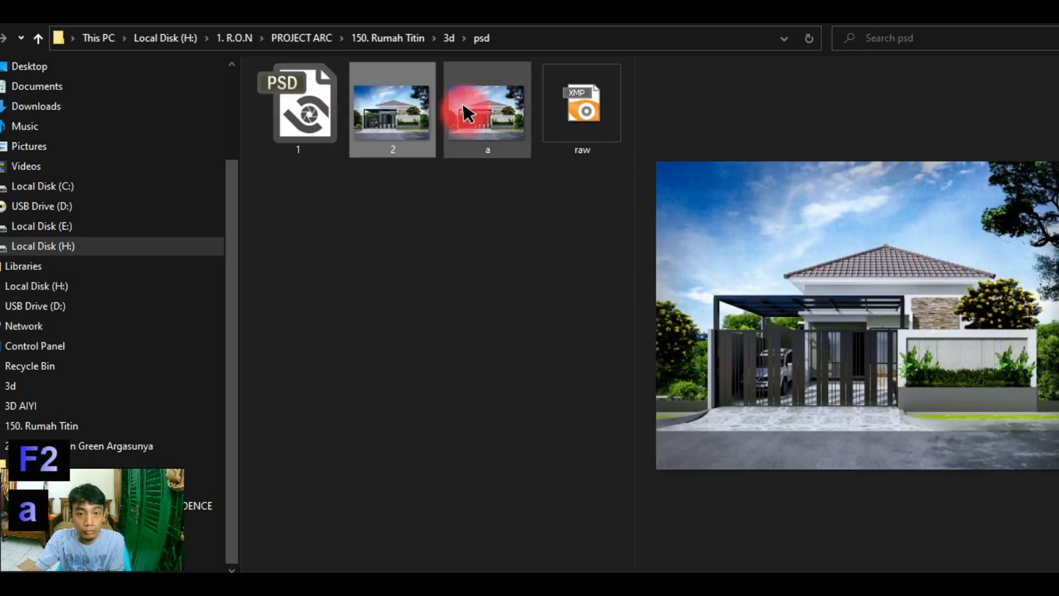
Step: Rename the graded JPEG 2 as b and refresh the folder
{"action": "left_click", "coordinate": [408, 115]}
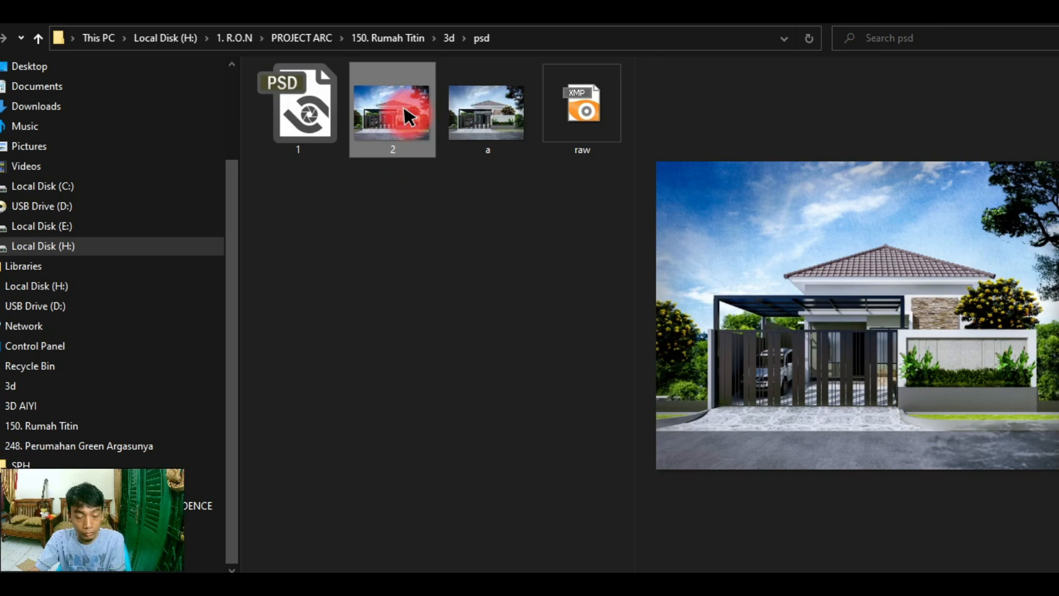
{"action": "key", "text": "F2"}
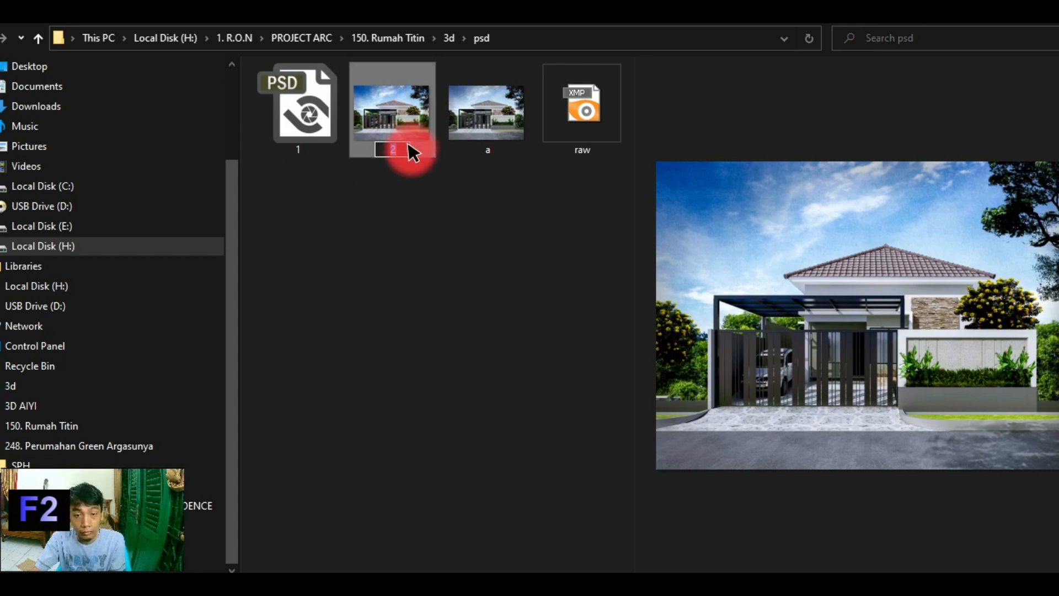
{"action": "type", "text": "b"}
{"action": "left_click", "coordinate": [472, 216]}
{"action": "right_click", "coordinate": [514, 268]}
{"action": "left_click", "coordinate": [441, 128]}
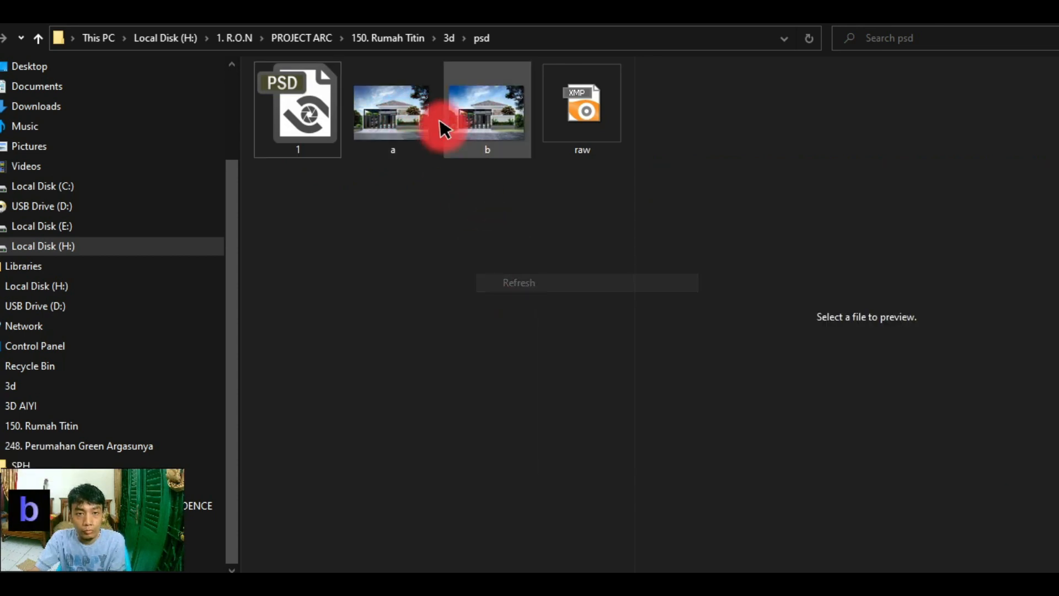
Step: Open image a in the ACDSee viewer and flip between it and image b to compare the ungraded and graded versions
{"action": "left_click", "coordinate": [407, 105]}
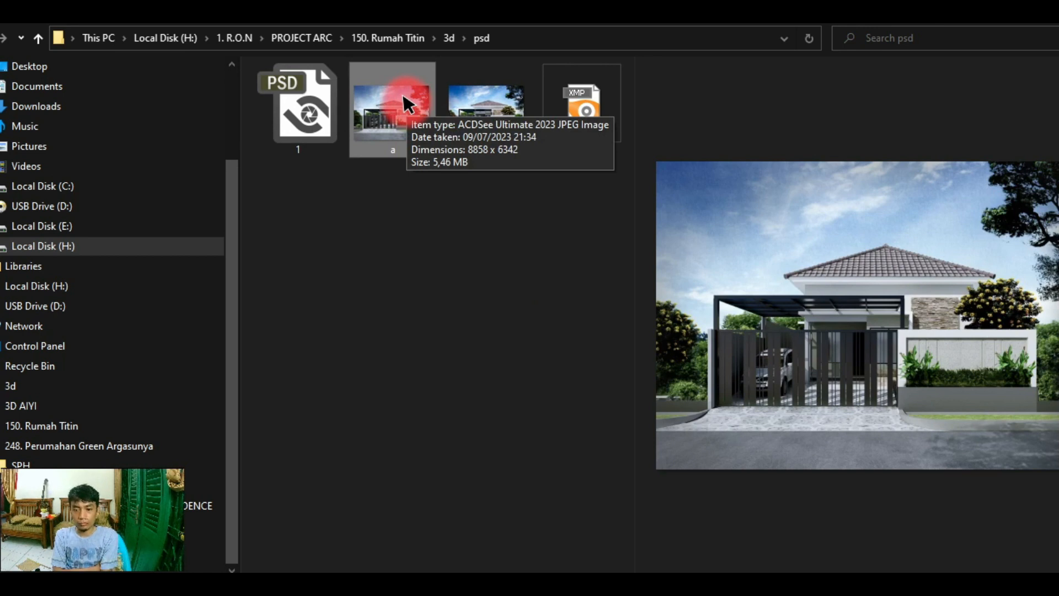
{"action": "double_click", "coordinate": [407, 105]}
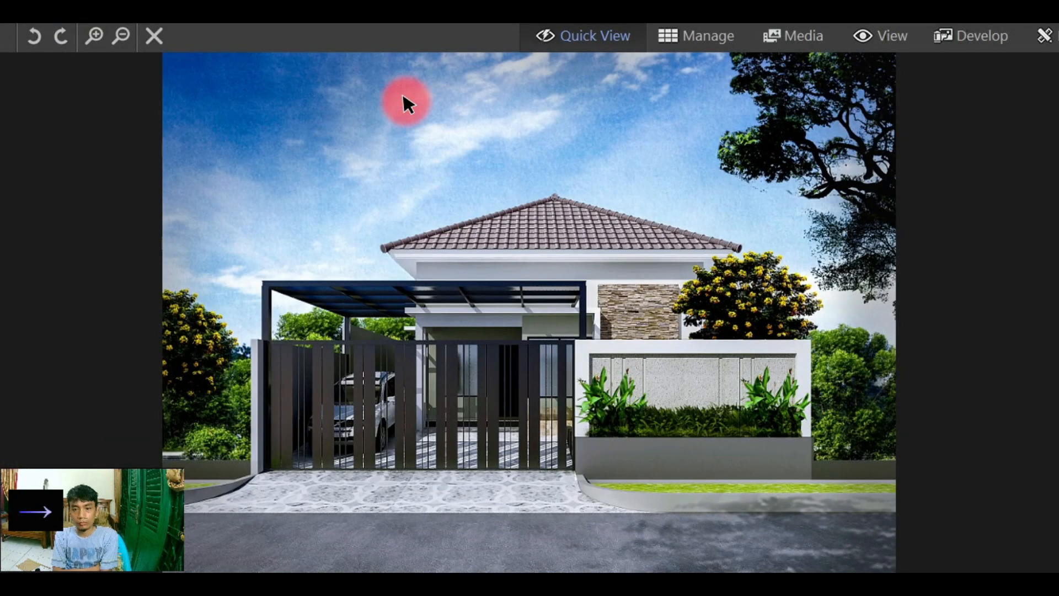
{"action": "key", "text": "Left"}
{"action": "key", "text": "Right"}
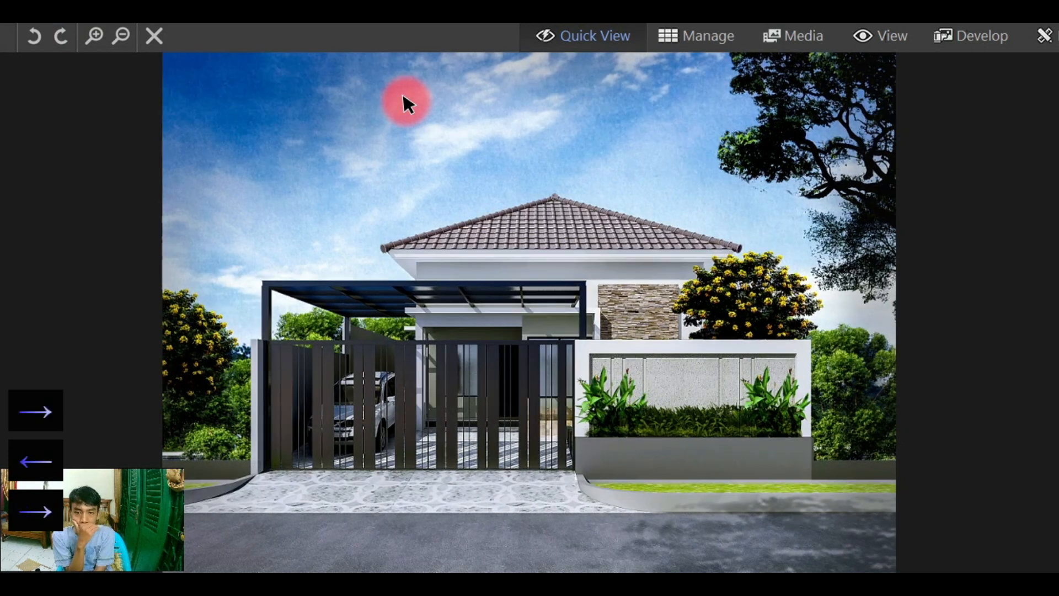
{"action": "key", "text": "Left"}
{"action": "key", "text": "Right"}
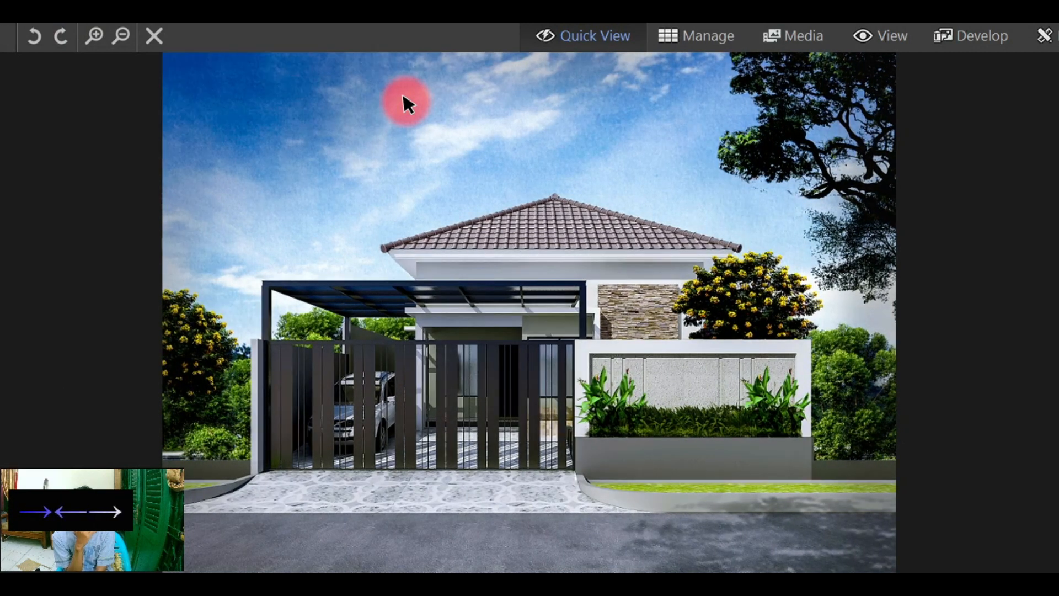